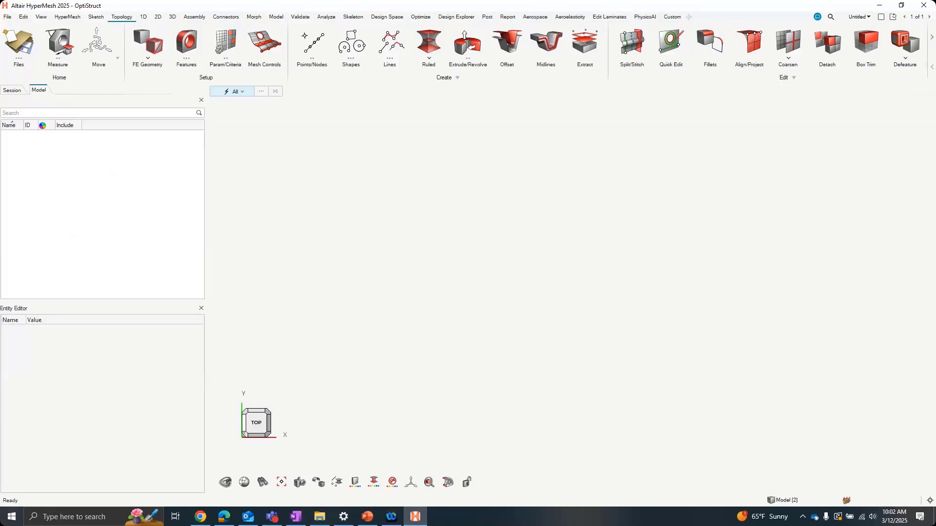
Load Wing.hm from the Wing Analysis folder as a new HyperMesh model and enlarge the model browser's entity list
{"action": "key", "text": "alt+Tab"}
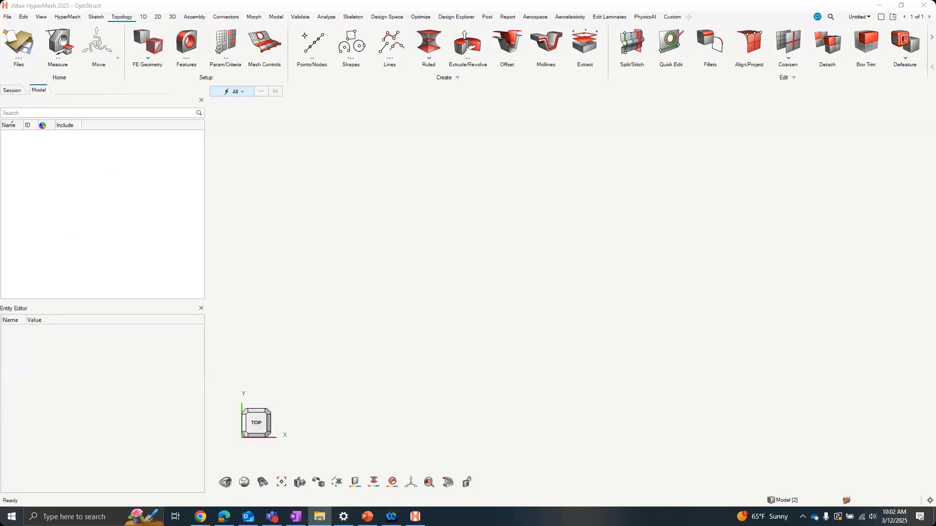
{"action": "left_click_drag", "start_coordinate": [0, 235], "coordinate": [612, 140]}
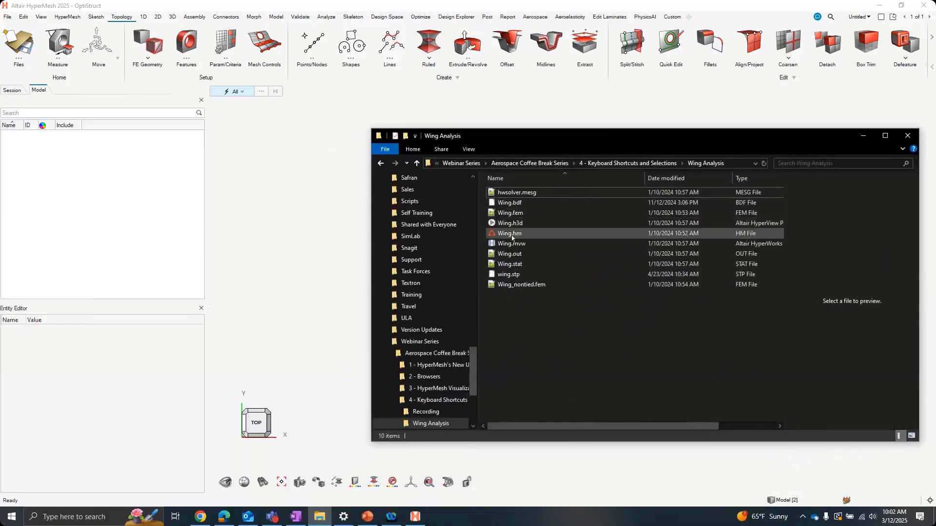
{"action": "left_click", "coordinate": [512, 238]}
{"action": "left_click_drag", "start_coordinate": [512, 238], "coordinate": [327, 215]}
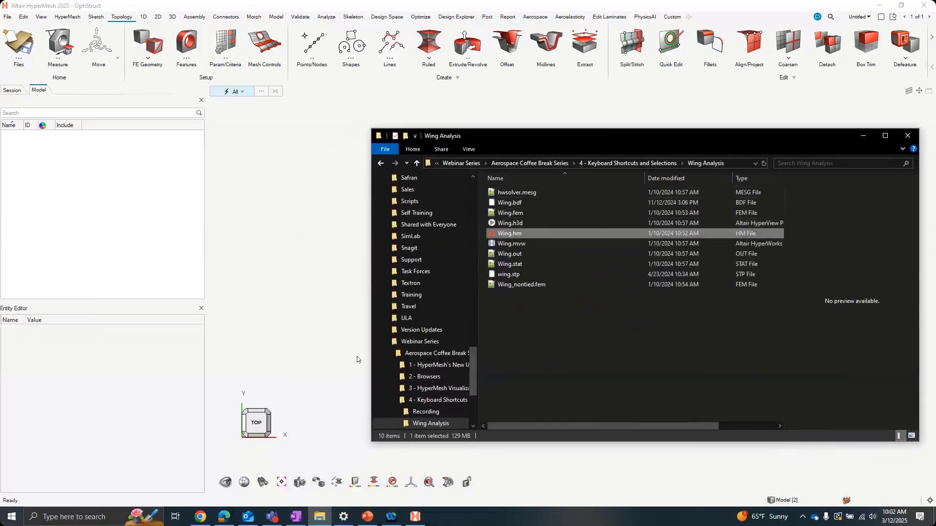
{"action": "left_click_drag", "start_coordinate": [690, 141], "coordinate": [0, 361]}
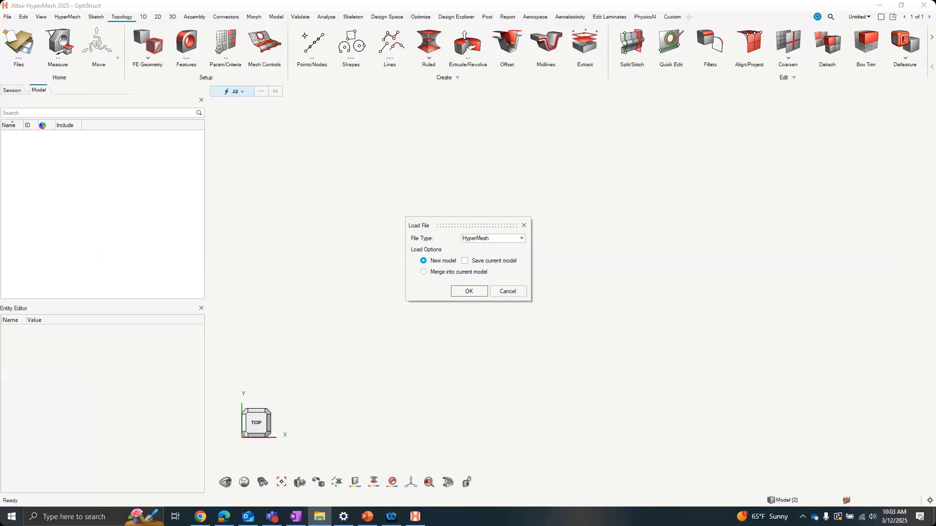
{"action": "left_click", "coordinate": [476, 294]}
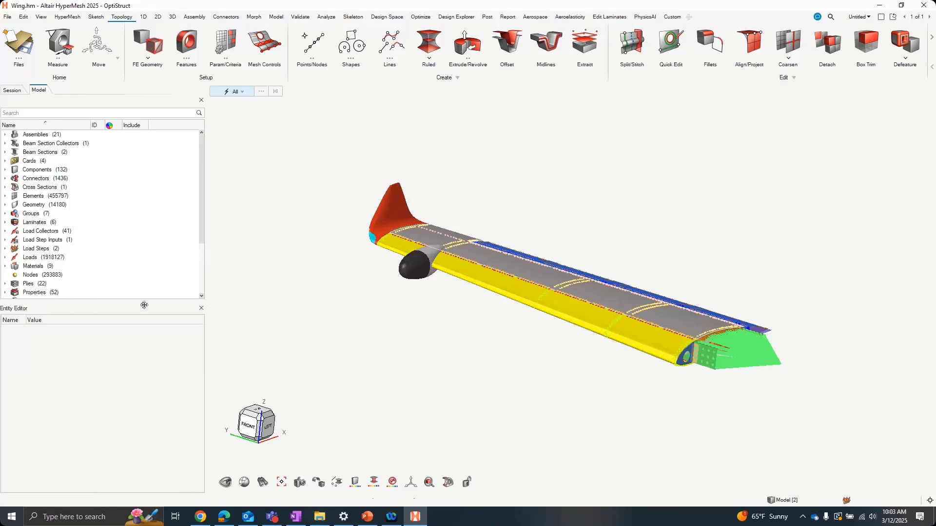
{"action": "left_click_drag", "start_coordinate": [103, 302], "coordinate": [108, 338]}
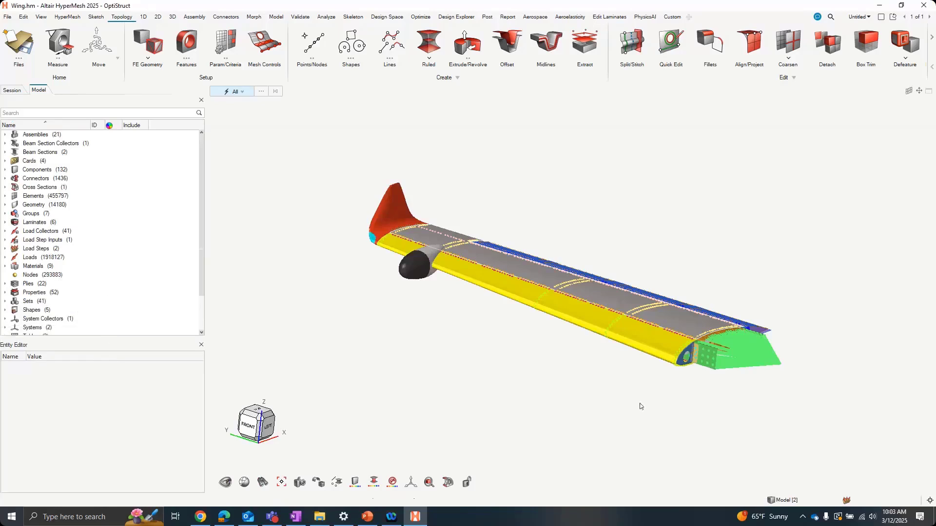
Restrict the selection filter to Elements, window-select a patch of elements on the yellow leading-edge panel, and clear the selection
{"action": "right_click_drag", "start_coordinate": [522, 286], "coordinate": [478, 280], "text": "ctrl"}
{"action": "scroll", "coordinate": [446, 269], "scroll_direction": "up", "scroll_amount": 3}
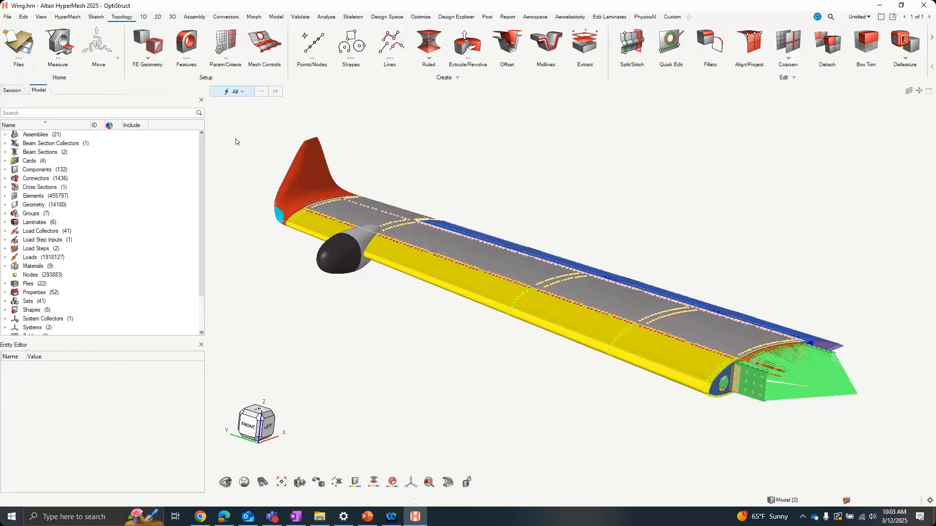
{"action": "left_click", "coordinate": [242, 93]}
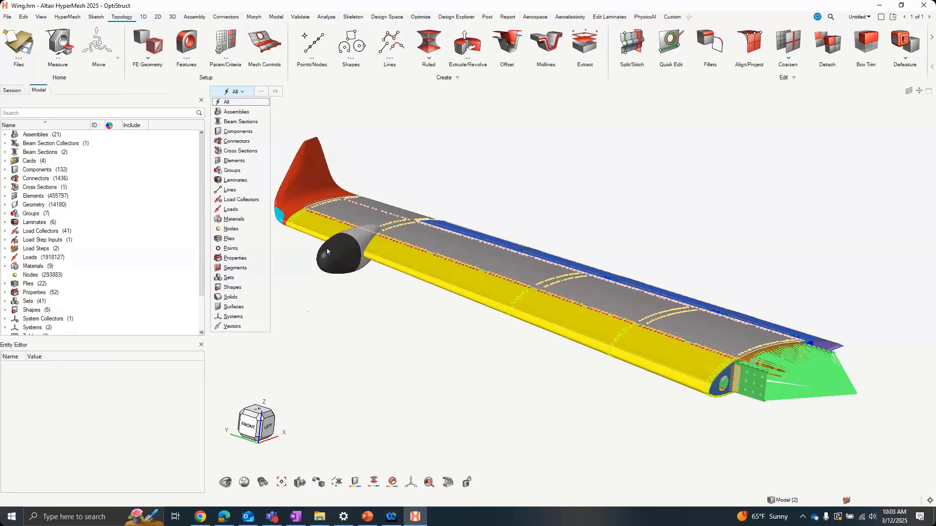
{"action": "left_click", "coordinate": [235, 161]}
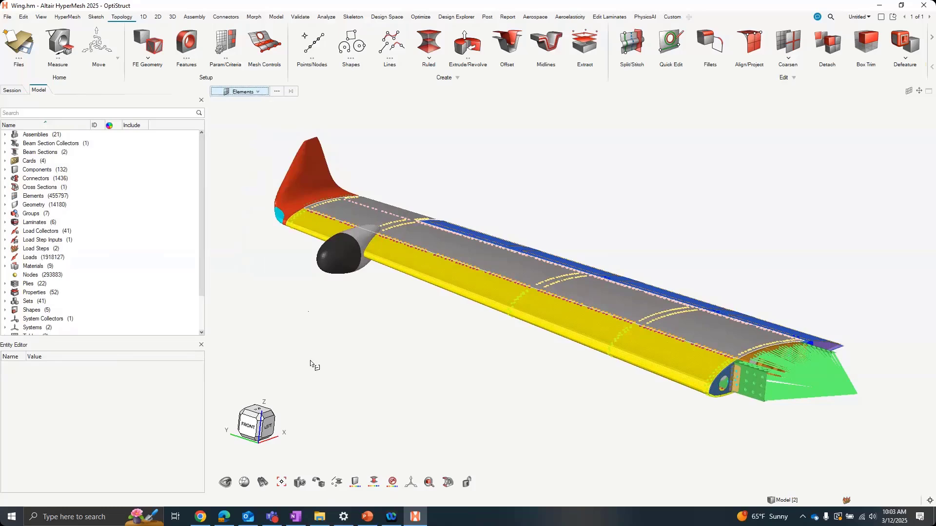
{"action": "scroll", "coordinate": [411, 258], "scroll_direction": "up", "scroll_amount": 10}
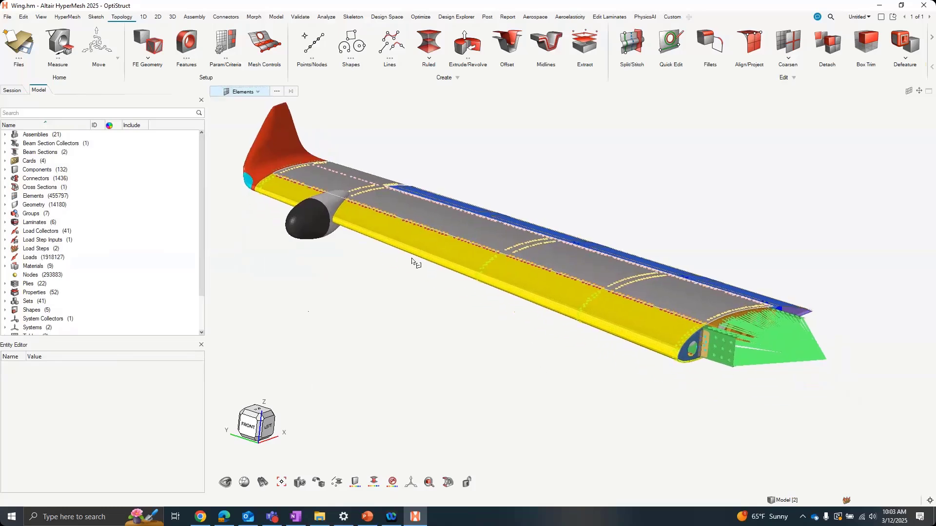
{"action": "scroll", "coordinate": [426, 257], "scroll_direction": "up", "scroll_amount": 1}
{"action": "left_click_drag", "start_coordinate": [420, 200], "coordinate": [510, 263]}
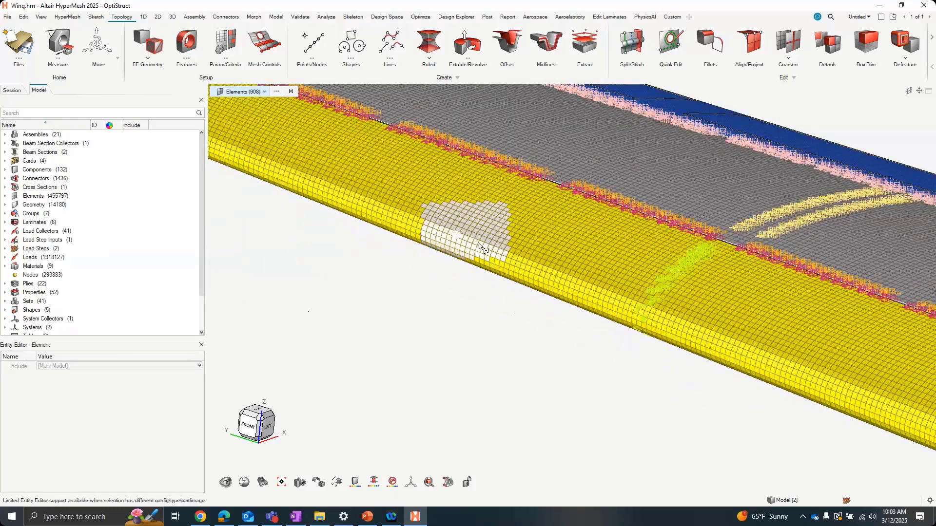
{"action": "left_click", "coordinate": [394, 287]}
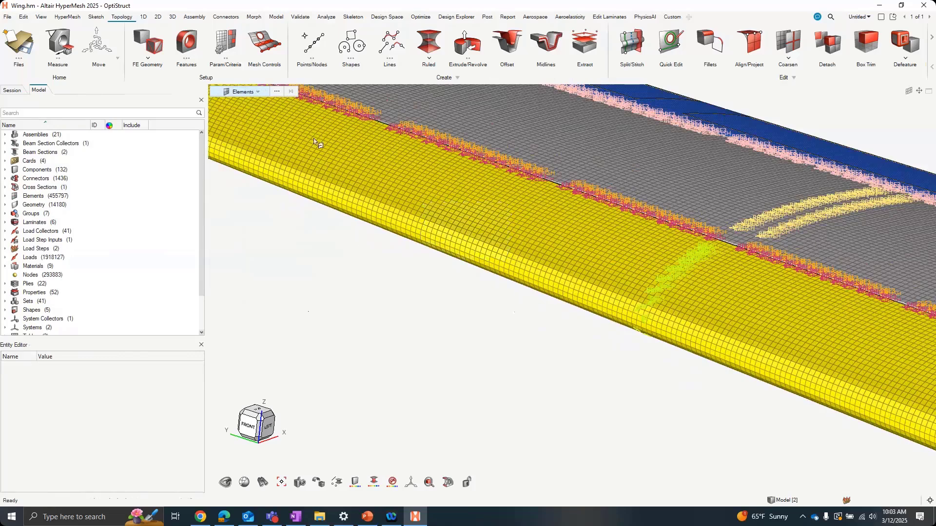
Set the selection filter to All, select the Leading_Edge_Panel component in the model, and deselect it
{"action": "left_click", "coordinate": [258, 92]}
{"action": "left_click", "coordinate": [227, 100]}
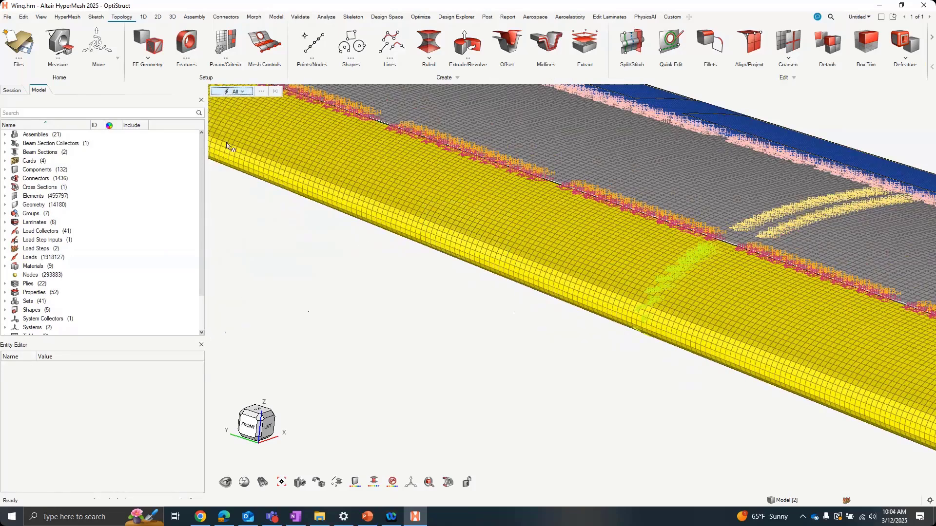
{"action": "left_click", "coordinate": [540, 238]}
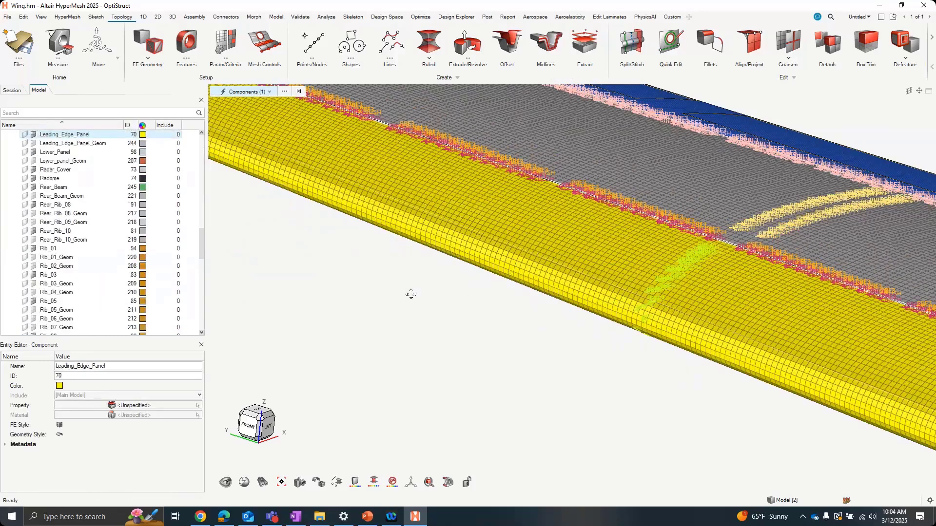
{"action": "right_click_drag", "start_coordinate": [410, 293], "coordinate": [466, 318]}
{"action": "left_click", "coordinate": [466, 318]}
{"action": "left_click", "coordinate": [236, 91]}
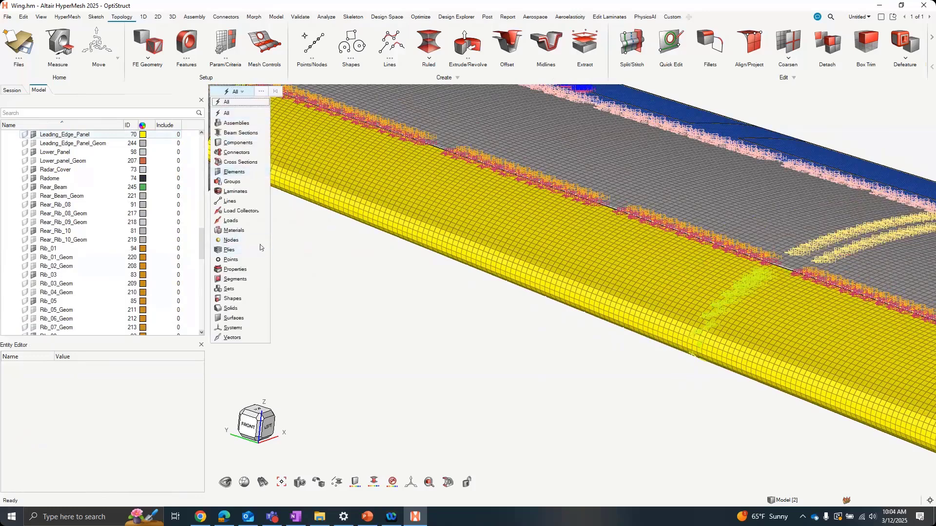
{"action": "left_click", "coordinate": [302, 175]}
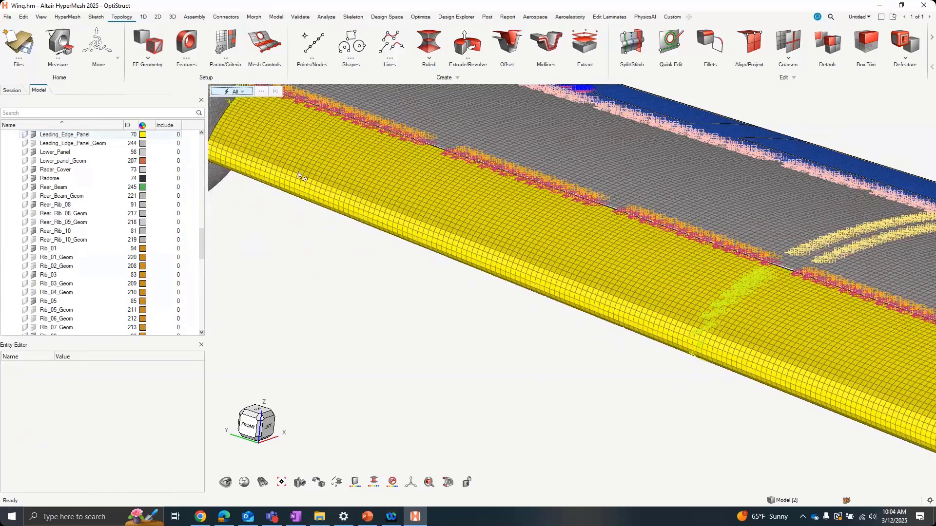
{"action": "right_click_drag", "start_coordinate": [399, 291], "coordinate": [410, 300]}
{"action": "left_click", "coordinate": [231, 92]}
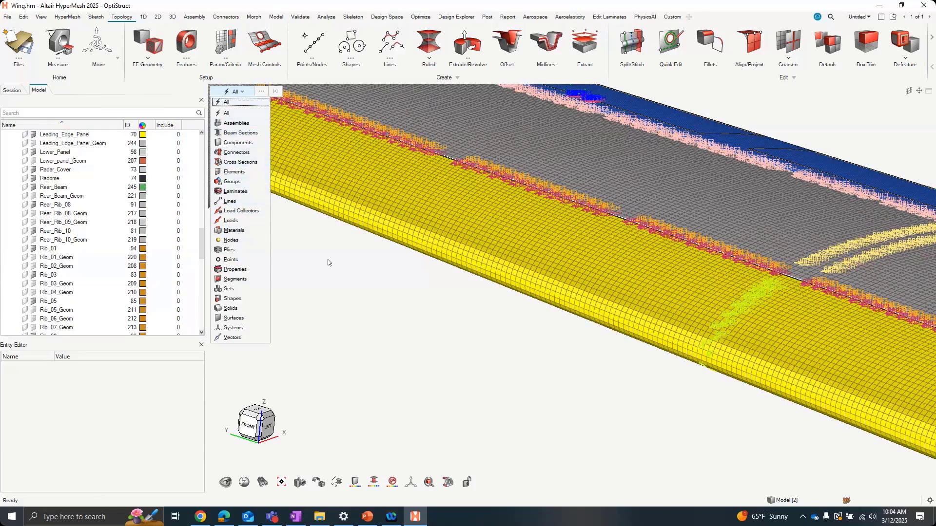
{"action": "left_click", "coordinate": [407, 307]}
With the selection filter on Elements, window-select another patch across the leading-edge panel's front edge and clear it
{"action": "right_click_drag", "start_coordinate": [455, 331], "coordinate": [493, 326]}
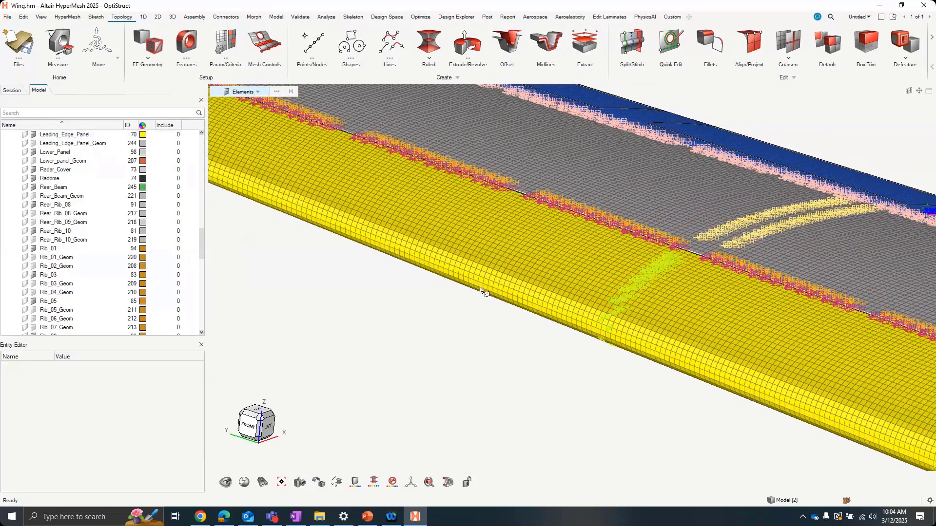
{"action": "left_click_drag", "start_coordinate": [497, 337], "coordinate": [424, 211], "text": "shift"}
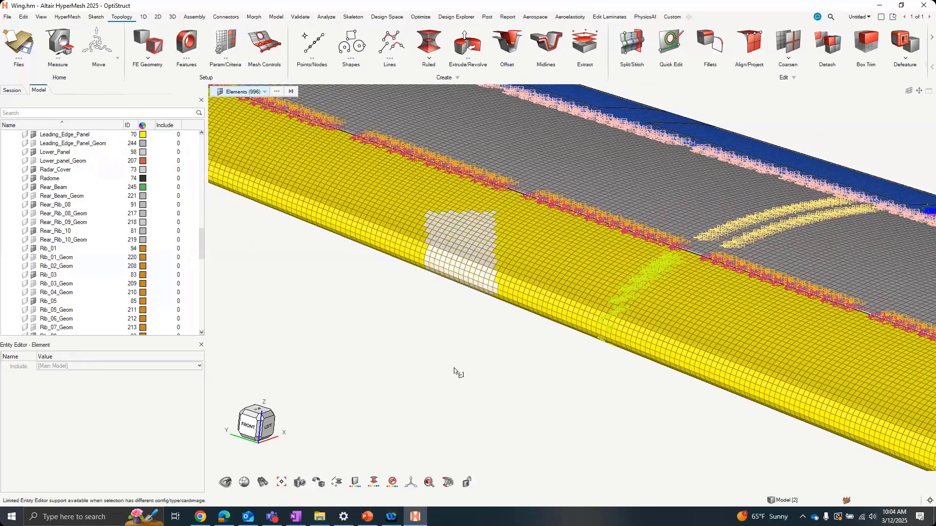
{"action": "left_click", "coordinate": [399, 312]}
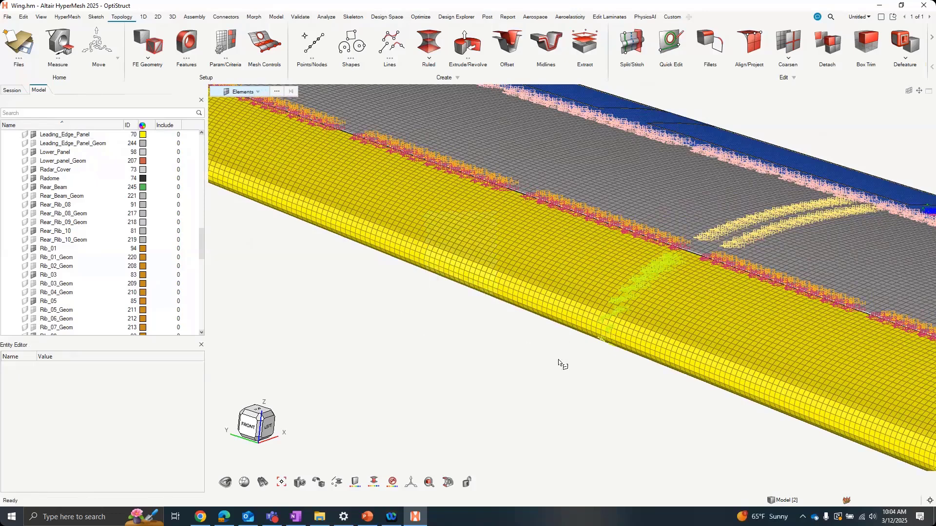
Select all displayed elements of the wing at once and clear that selection
{"action": "right_click_drag", "start_coordinate": [557, 359], "coordinate": [499, 343]}
{"action": "scroll", "coordinate": [627, 345], "scroll_direction": "down", "scroll_amount": 3}
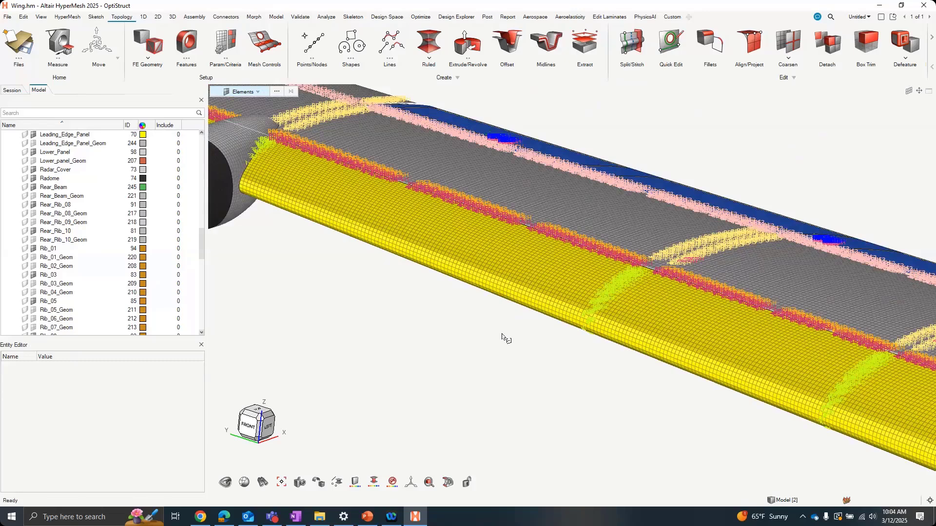
{"action": "scroll", "coordinate": [484, 330], "scroll_direction": "up", "scroll_amount": 2}
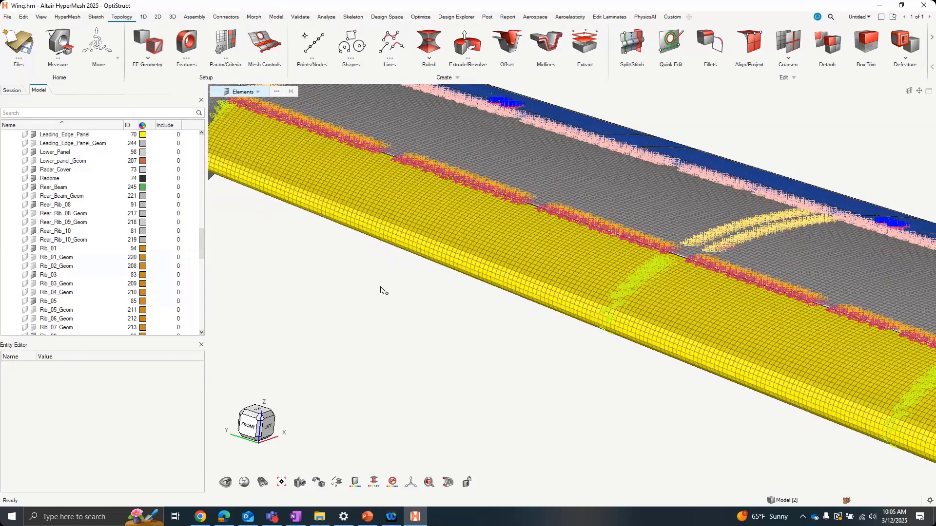
{"action": "key", "text": "ctrl+d"}
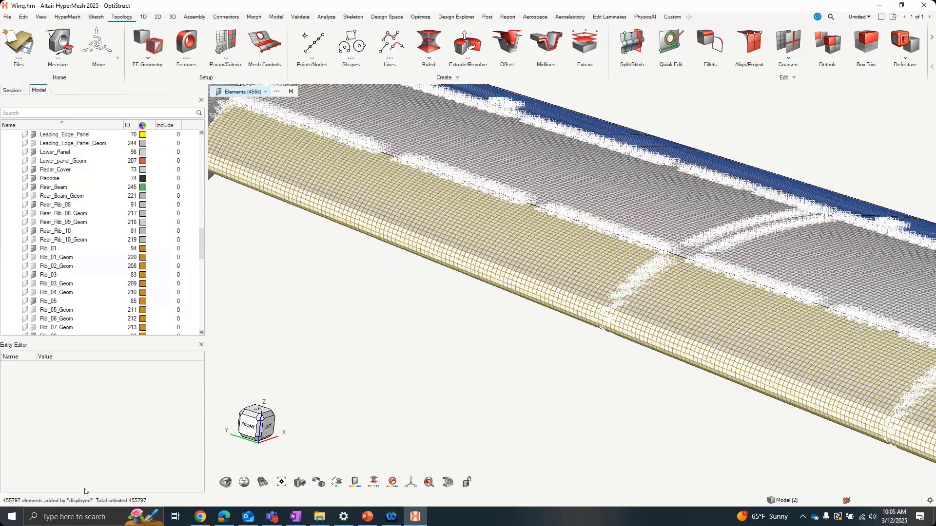
{"action": "key", "text": "ctrl"}
{"action": "left_click", "coordinate": [527, 359]}
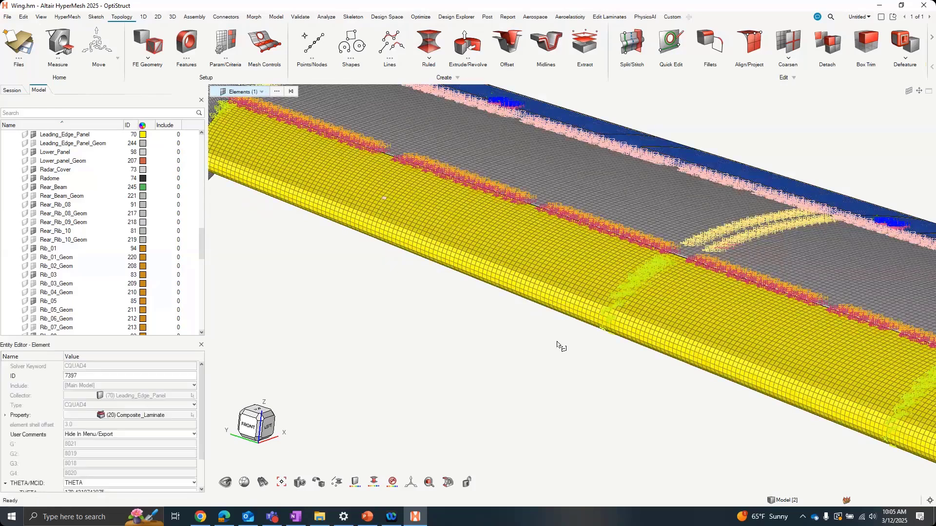
Cycle the selection filter from Elements through Plies to Properties
{"action": "scroll", "coordinate": [403, 299], "scroll_direction": "down", "scroll_amount": 5}
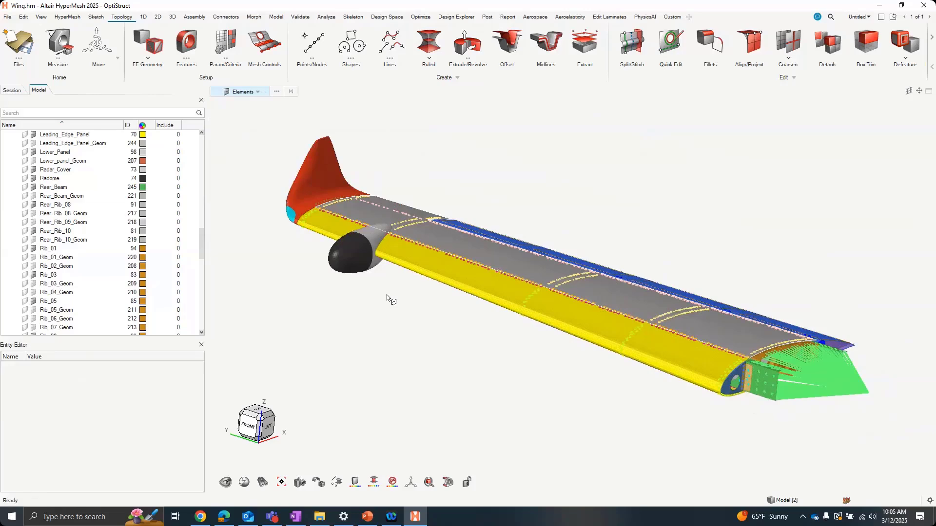
{"action": "scroll", "coordinate": [493, 314], "scroll_direction": "up", "scroll_amount": 5}
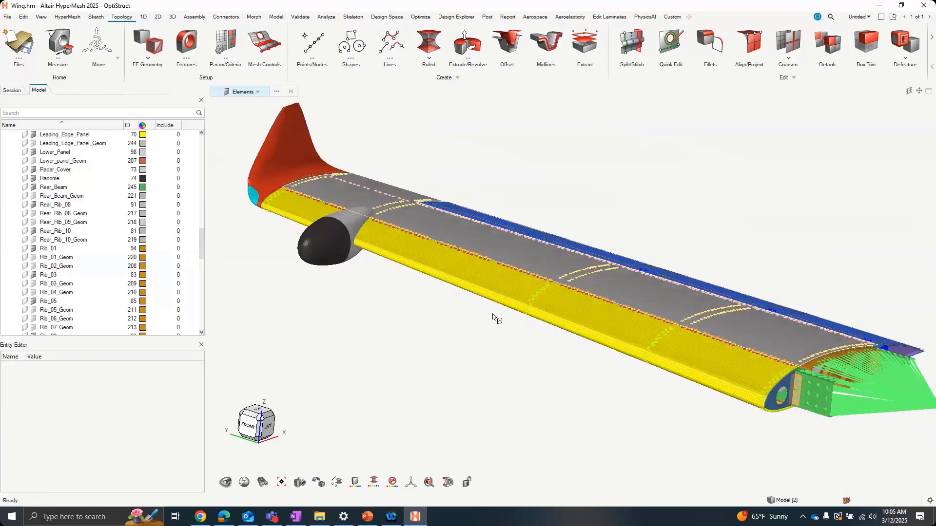
{"action": "right_click_drag", "start_coordinate": [558, 340], "coordinate": [571, 352]}
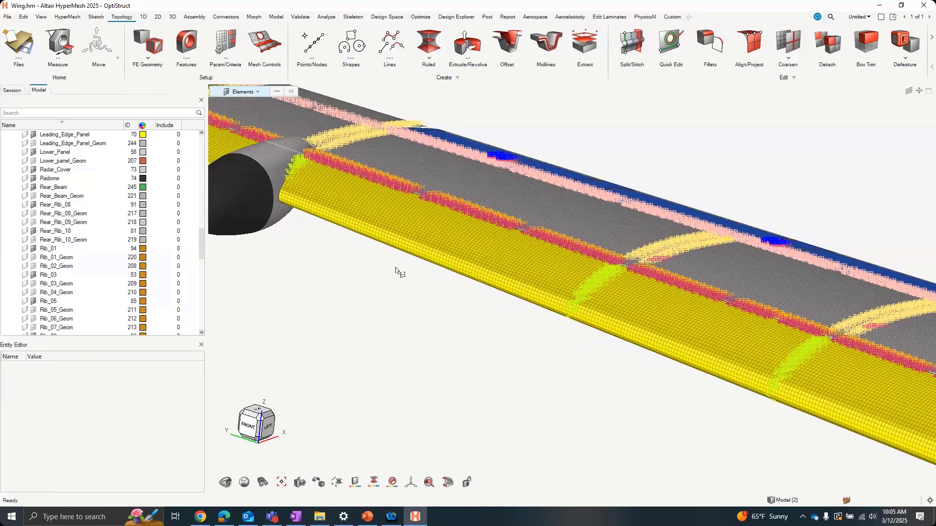
{"action": "scroll", "coordinate": [382, 284], "scroll_direction": "down", "scroll_amount": 5}
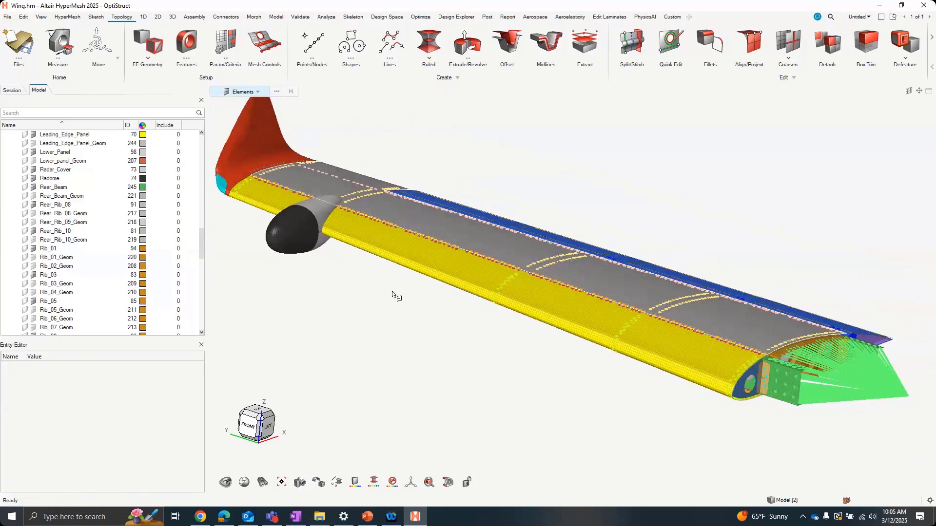
{"action": "key", "text": "p"}
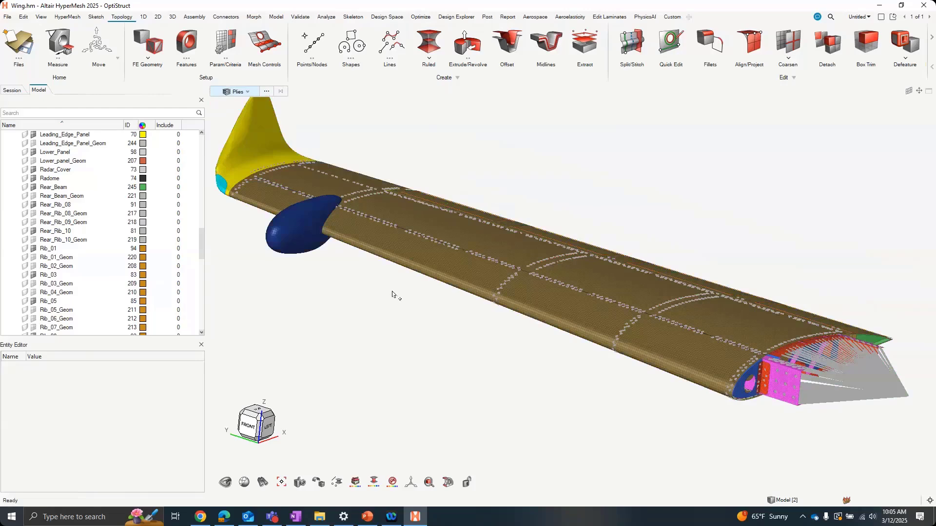
{"action": "key", "text": "p"}
{"action": "key", "text": "p"}
{"action": "middle_click_drag", "start_coordinate": [660, 405], "coordinate": [683, 378]}
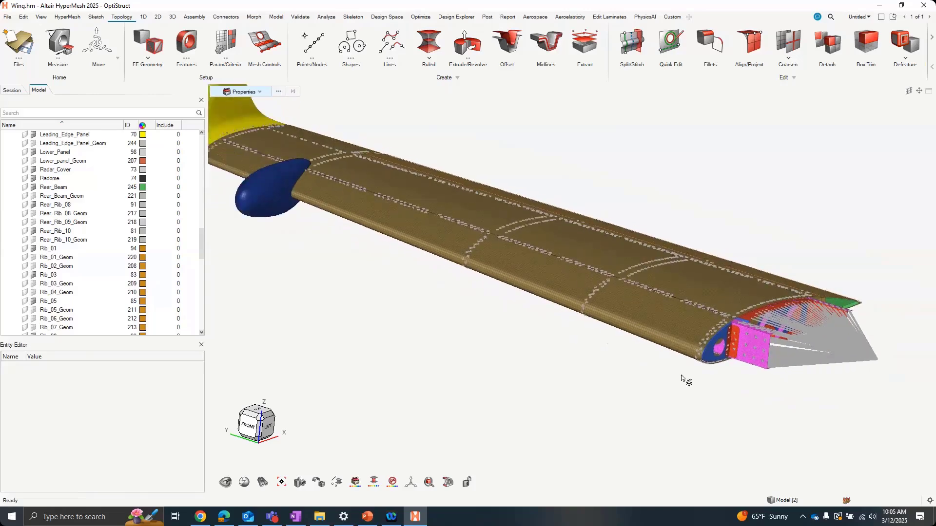
Select the Composite_Laminate property on the wing skin, isolate it in the display, and clear the selection
{"action": "left_click", "coordinate": [640, 328]}
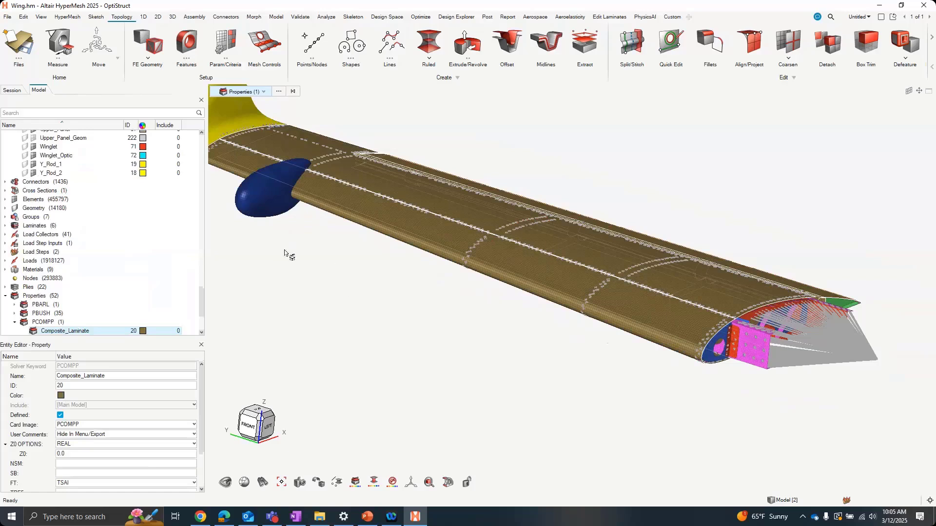
{"action": "key", "text": "i"}
{"action": "right_click_drag", "start_coordinate": [399, 326], "coordinate": [390, 319]}
{"action": "left_click", "coordinate": [509, 345]}
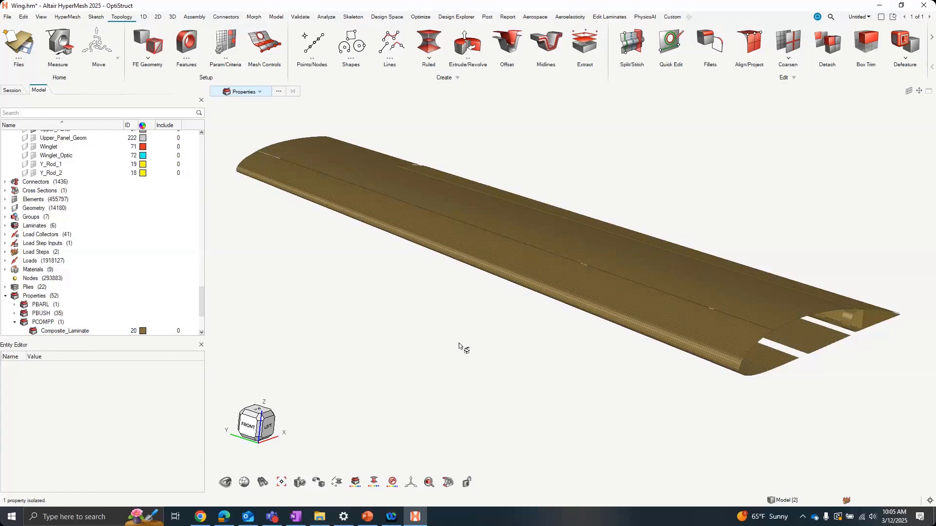
Undo the isolation of the Composite_Laminate property and clear the property selection
{"action": "key", "text": "ctrl+z"}
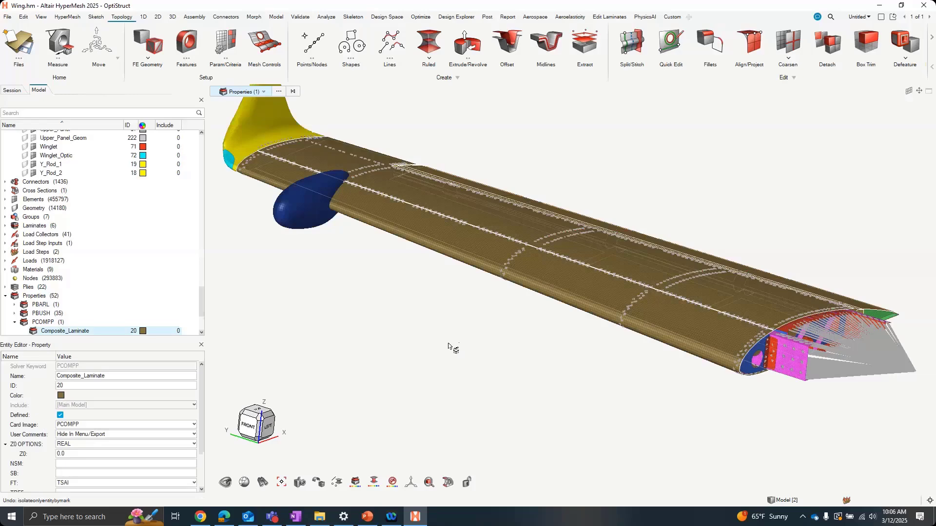
{"action": "left_click", "coordinate": [449, 344]}
{"action": "right_click_drag", "start_coordinate": [561, 357], "coordinate": [545, 373]}
{"action": "scroll", "coordinate": [545, 374], "scroll_direction": "down", "scroll_amount": 2}
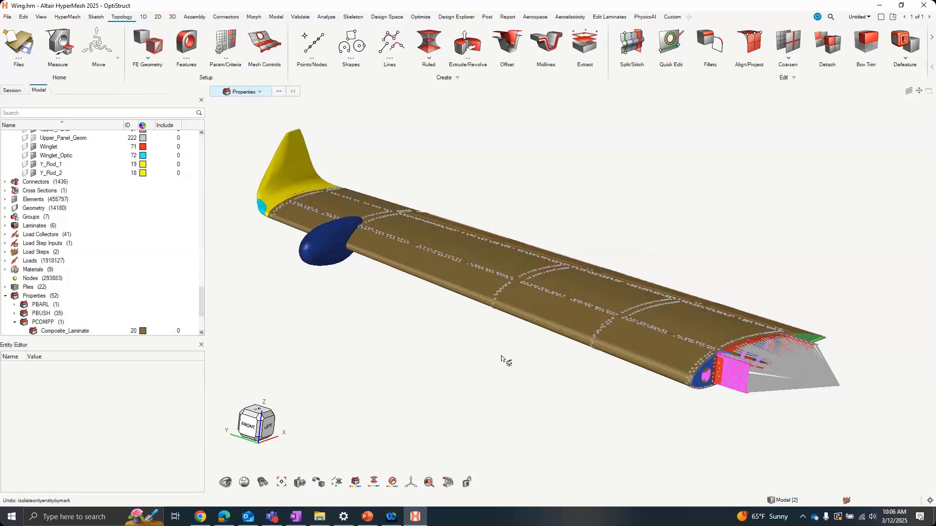
{"action": "middle_click_drag", "start_coordinate": [716, 271], "coordinate": [696, 267]}
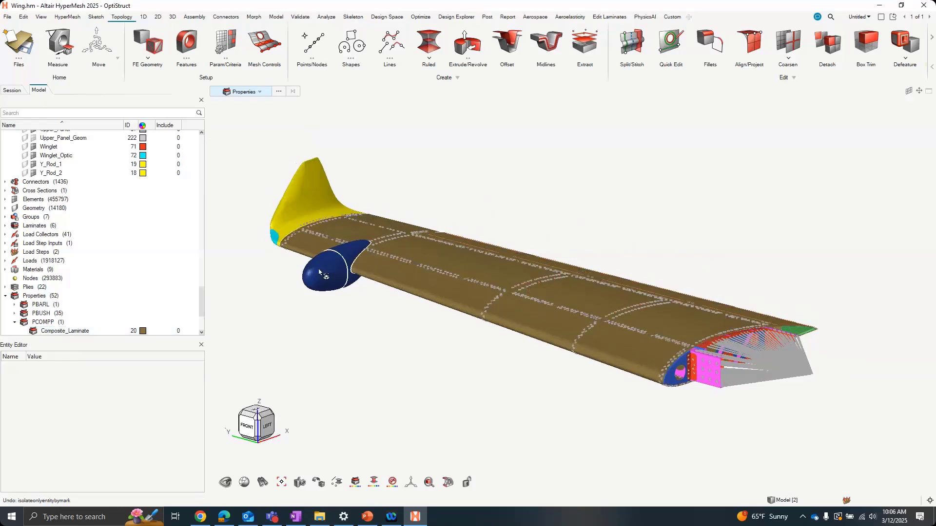
Select the Composite_Laminate property on the wing skin, show its context options, and clear the selection
{"action": "left_click", "coordinate": [437, 297]}
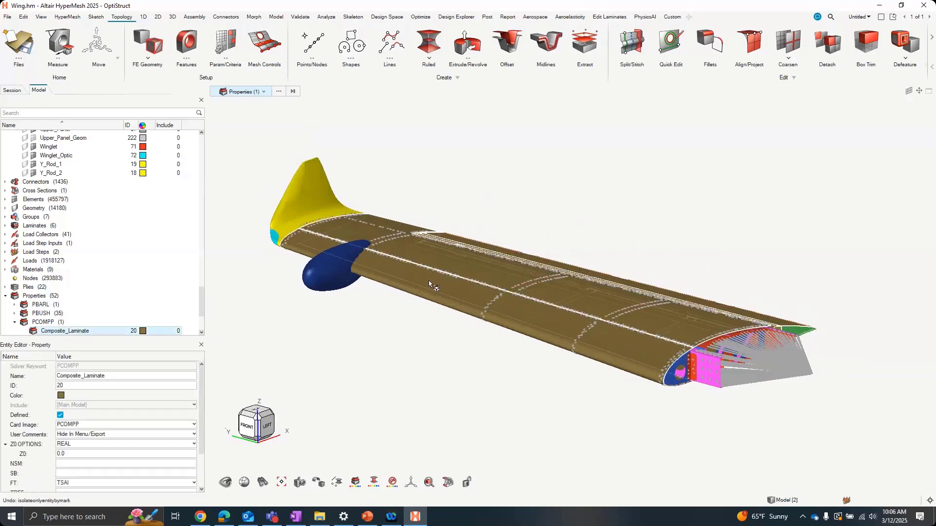
{"action": "right_click", "coordinate": [428, 282]}
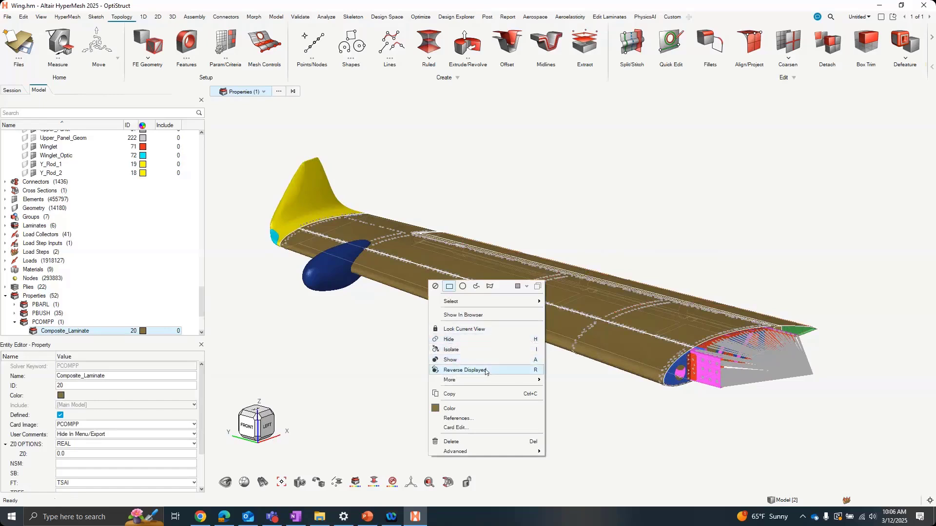
{"action": "left_click", "coordinate": [395, 343]}
{"action": "middle_click_drag", "start_coordinate": [398, 369], "coordinate": [420, 361]}
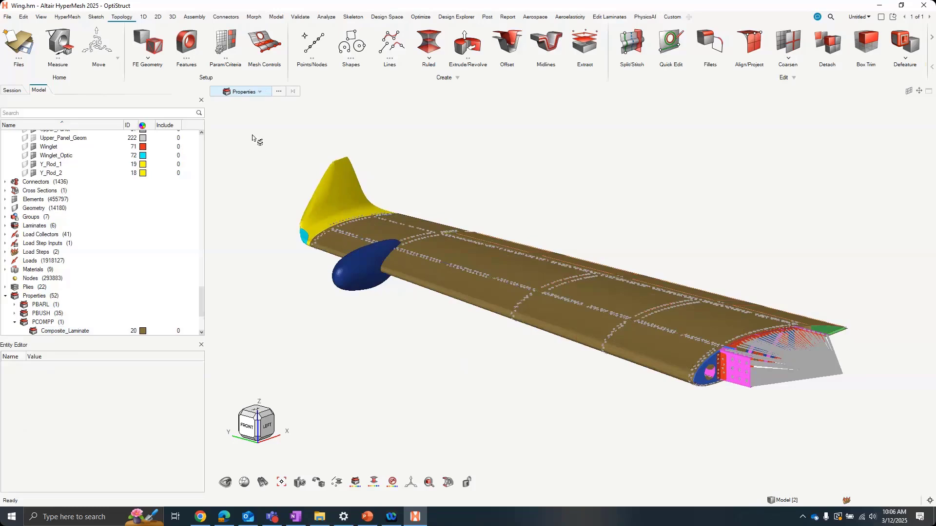
Reset the selection filter from Properties to All
{"action": "key", "text": "Escape"}
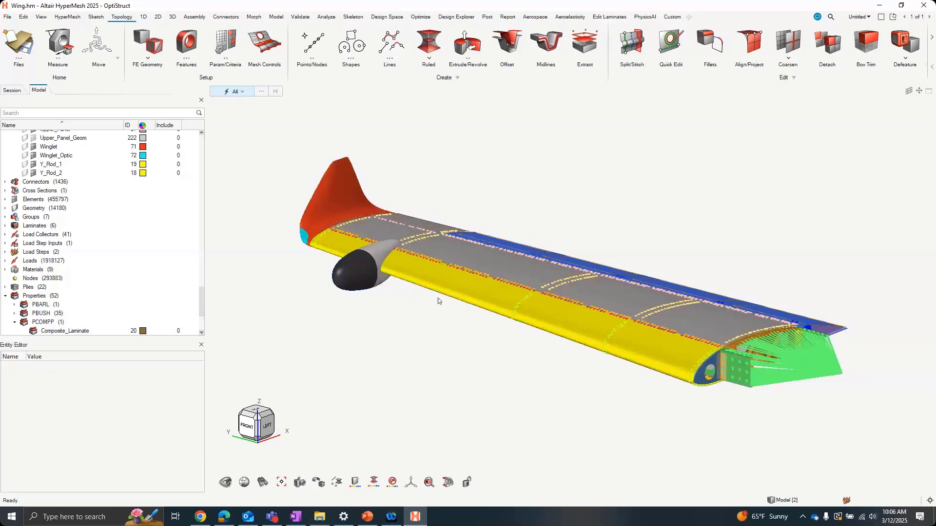
{"action": "right_click_drag", "start_coordinate": [482, 308], "coordinate": [470, 301]}
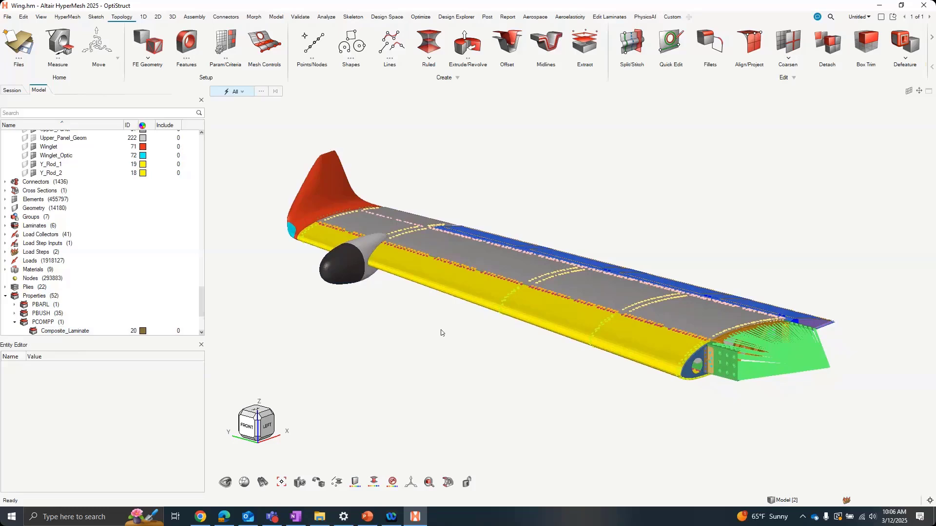
{"action": "right_click_drag", "start_coordinate": [445, 328], "coordinate": [478, 330]}
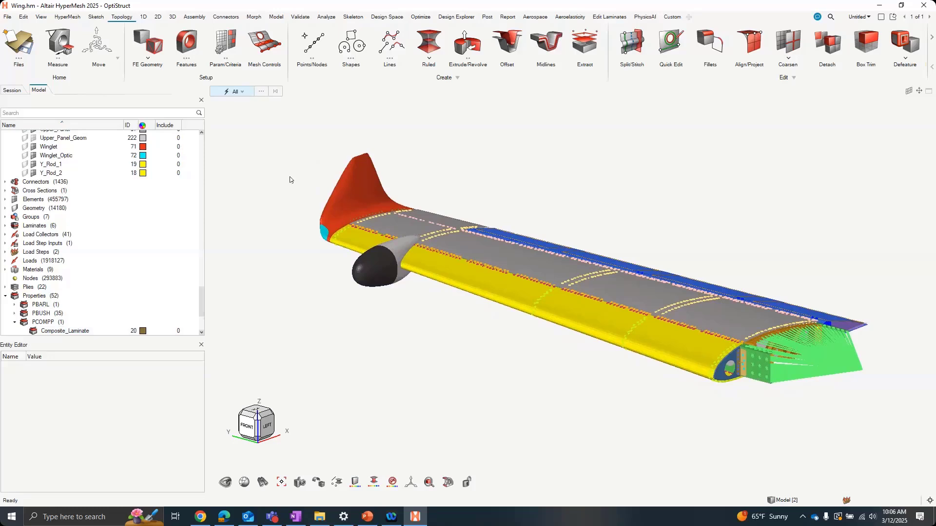
Switch the selection filter to Elements and list the displayed elements by configuration in the advanced selection
{"action": "key", "text": "e"}
{"action": "key", "text": "space"}
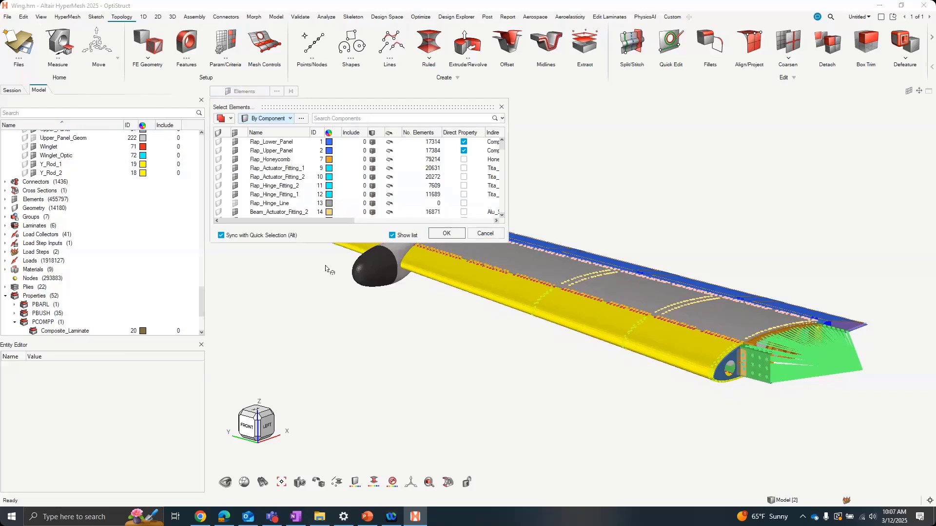
{"action": "left_click", "coordinate": [270, 118]}
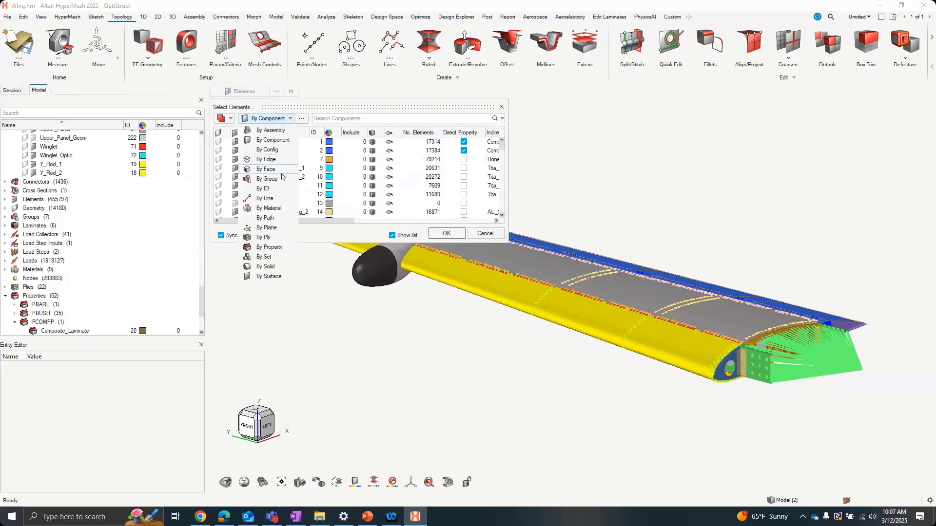
{"action": "left_click", "coordinate": [268, 149]}
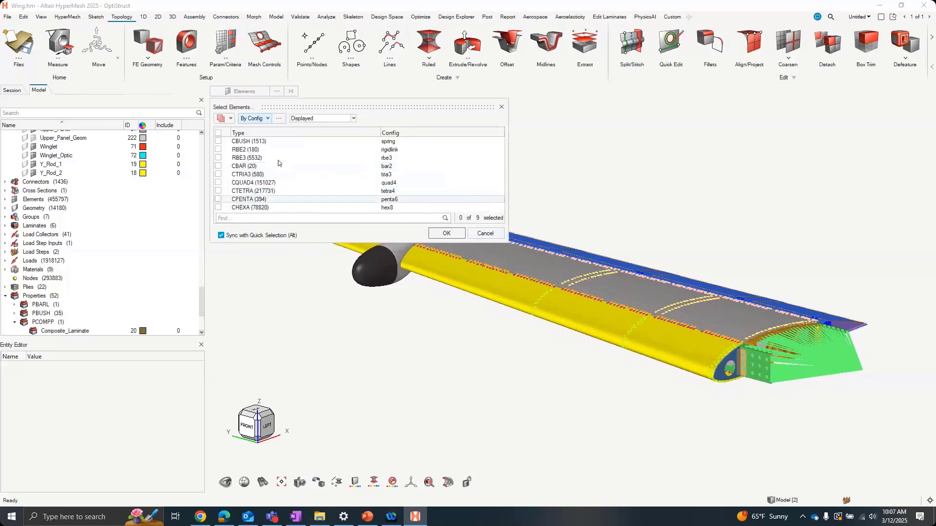
Change the advanced selection to By Material and select all elements of the Aluminum material at the wing root
{"action": "left_click", "coordinate": [257, 119]}
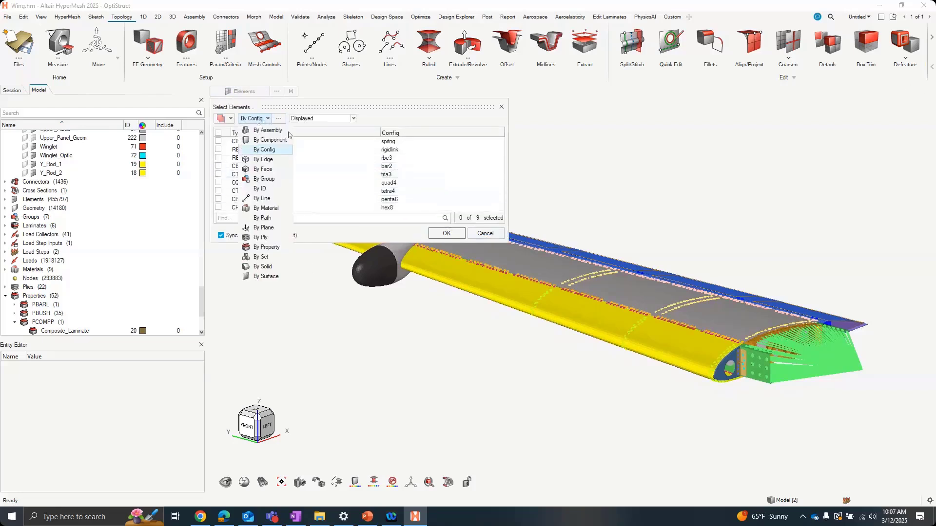
{"action": "left_click", "coordinate": [267, 208]}
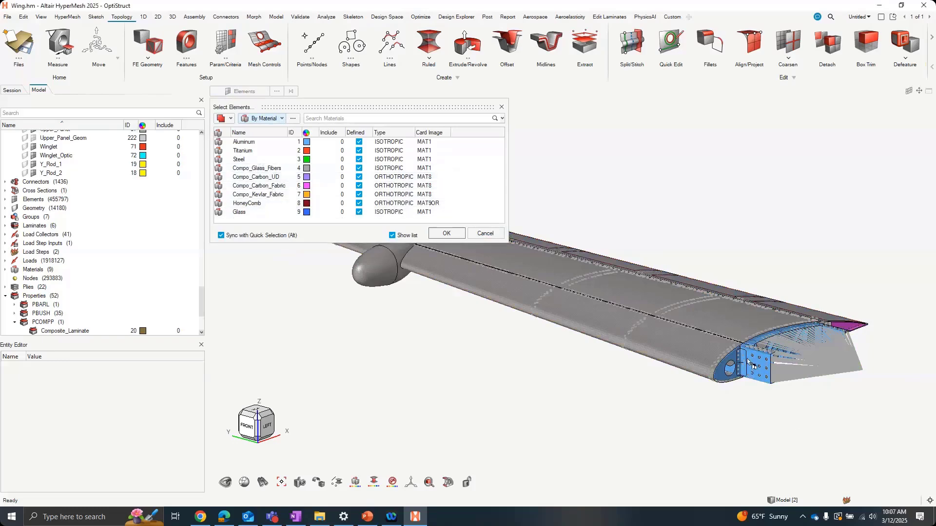
{"action": "scroll", "coordinate": [753, 374], "scroll_direction": "up", "scroll_amount": 2}
{"action": "scroll", "coordinate": [764, 381], "scroll_direction": "up", "scroll_amount": 5}
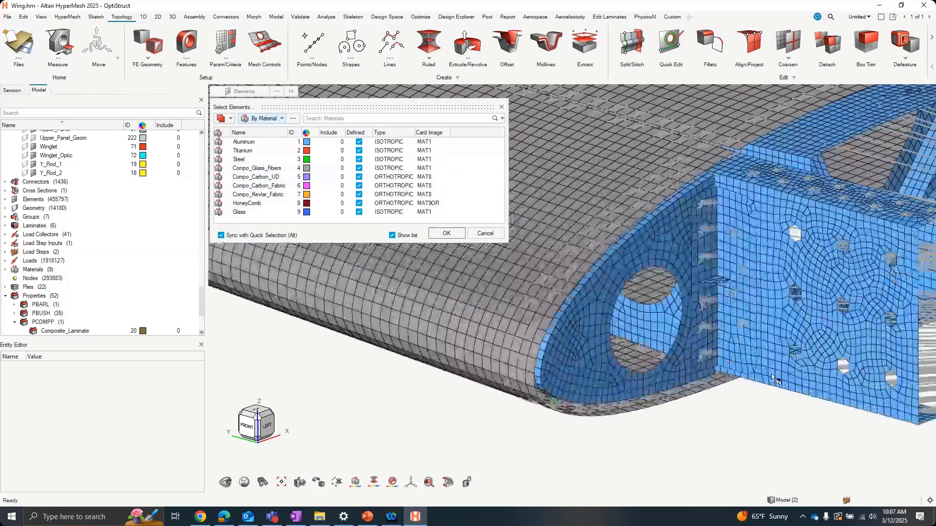
{"action": "scroll", "coordinate": [788, 392], "scroll_direction": "down", "scroll_amount": 4}
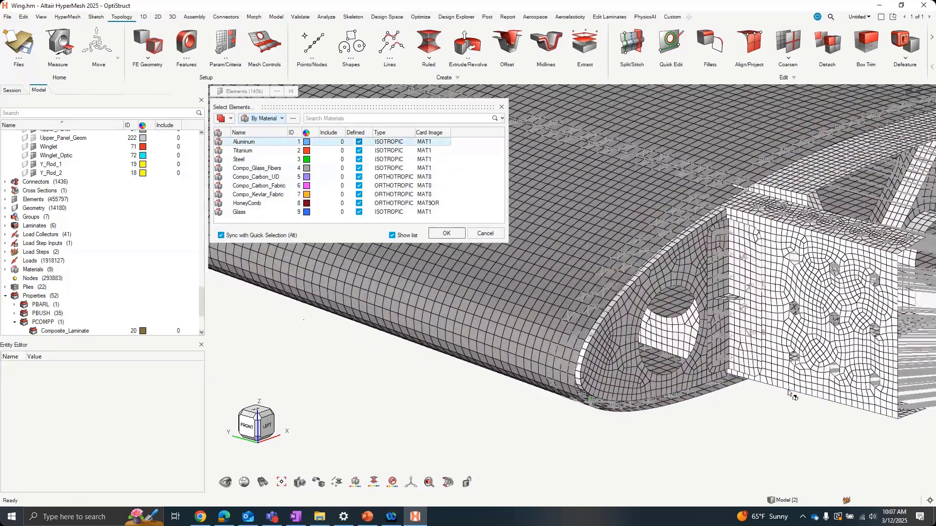
{"action": "left_click", "coordinate": [445, 233]}
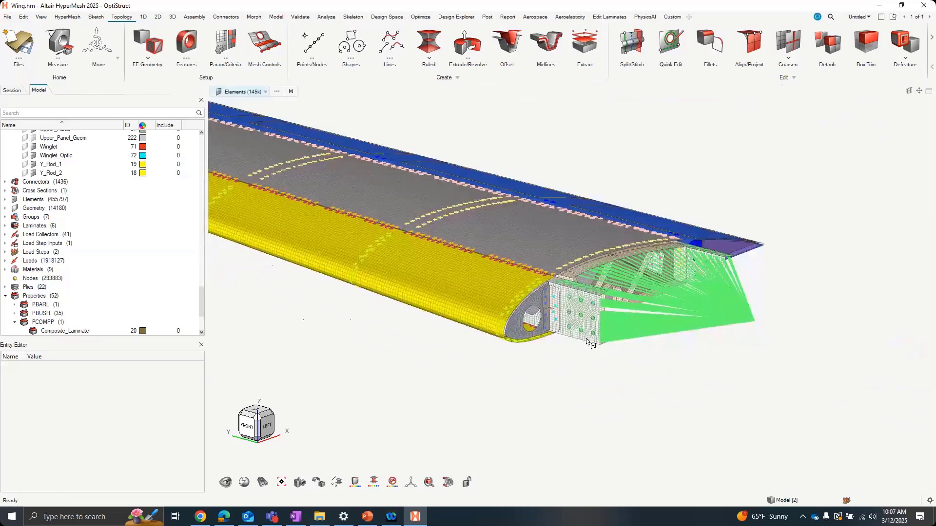
Examine the selected aluminum elements around the wing root fitting and clear the selection
{"action": "scroll", "coordinate": [588, 343], "scroll_direction": "up", "scroll_amount": 1}
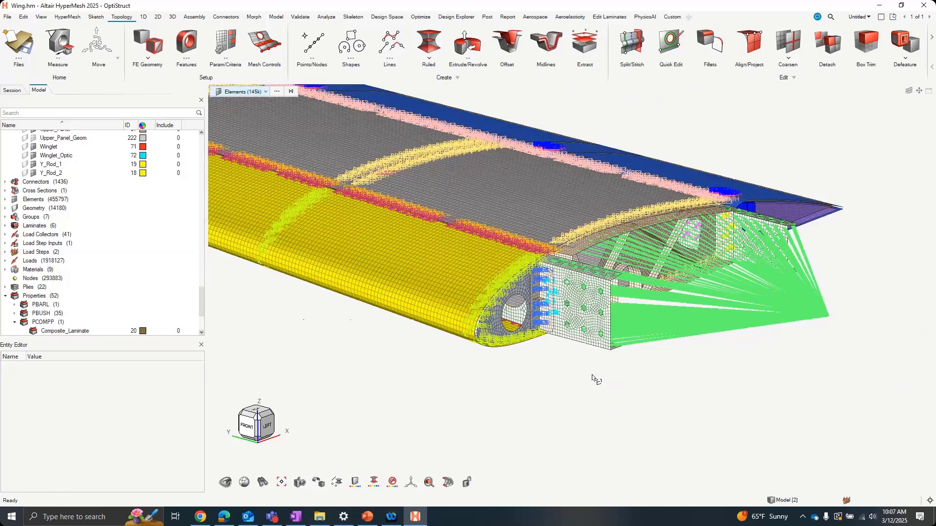
{"action": "scroll", "coordinate": [592, 374], "scroll_direction": "up", "scroll_amount": 1}
{"action": "scroll", "coordinate": [591, 375], "scroll_direction": "up", "scroll_amount": 1}
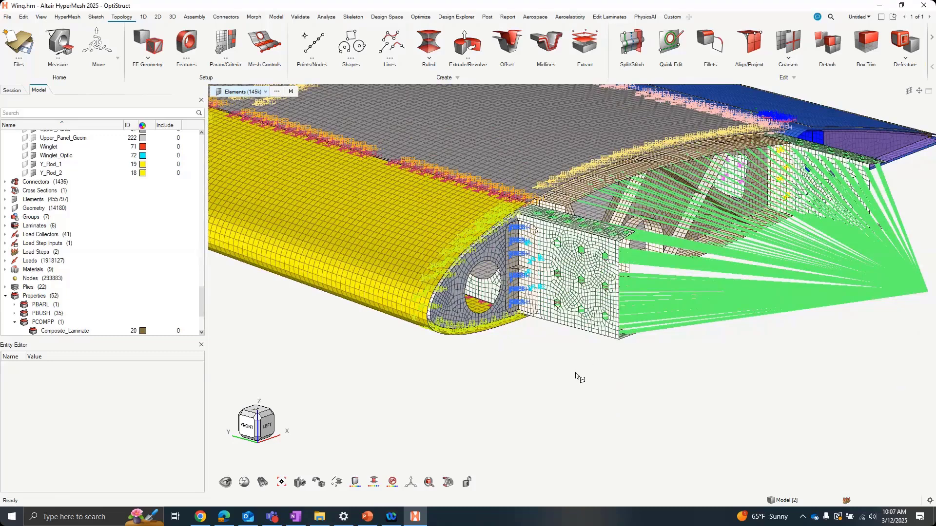
{"action": "left_click", "coordinate": [411, 358]}
{"action": "right_click_drag", "start_coordinate": [410, 359], "coordinate": [510, 368]}
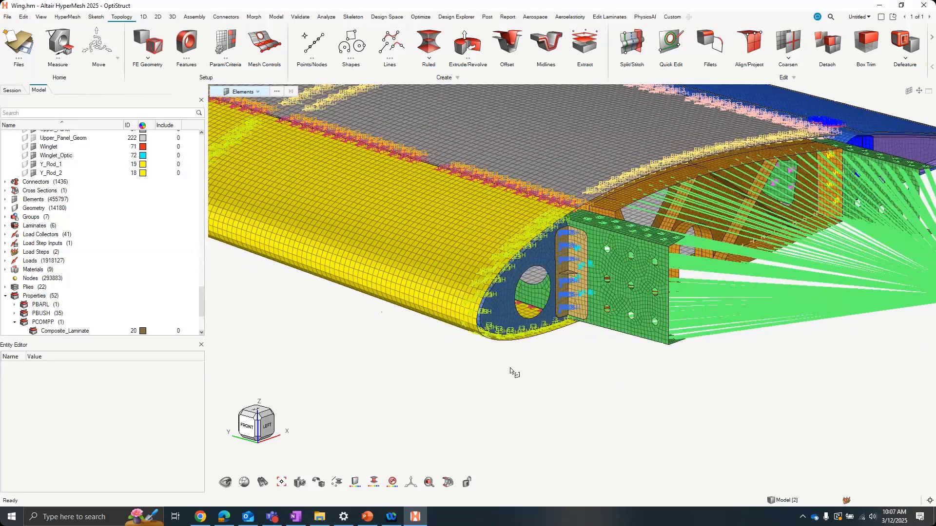
Show and dismiss the advanced element selection and the list of entity types, and set the selection filter to Materials
{"action": "key", "text": "space"}
{"action": "left_click", "coordinate": [486, 232]}
{"action": "left_click", "coordinate": [247, 91]}
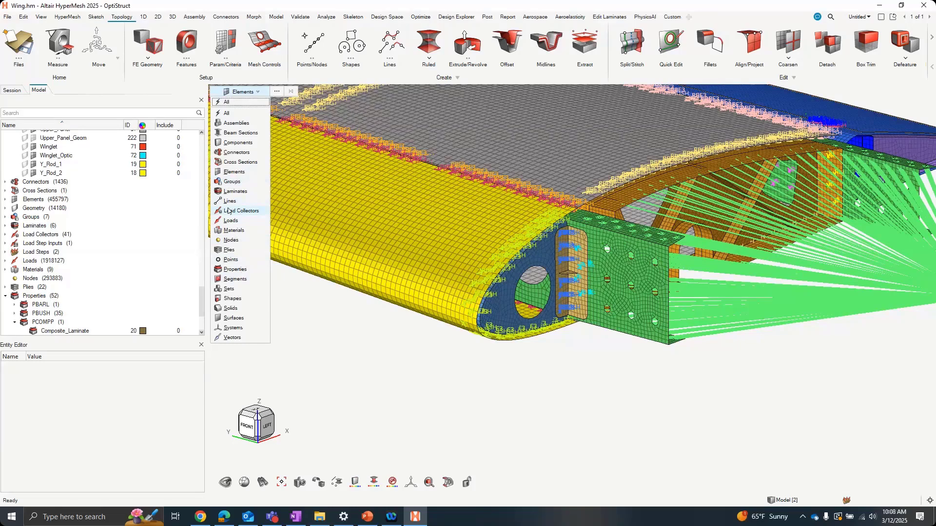
{"action": "left_click", "coordinate": [369, 342]}
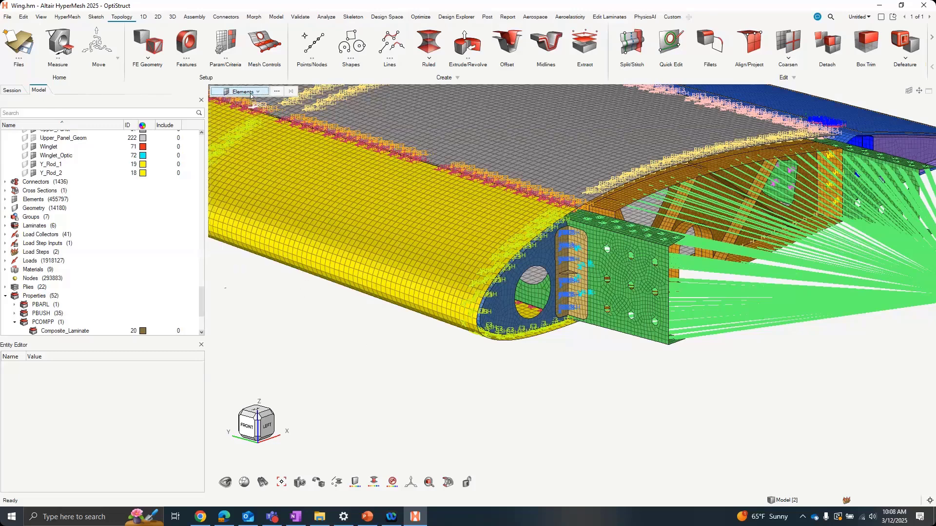
{"action": "scroll", "coordinate": [251, 96], "scroll_direction": "down", "scroll_amount": 1}
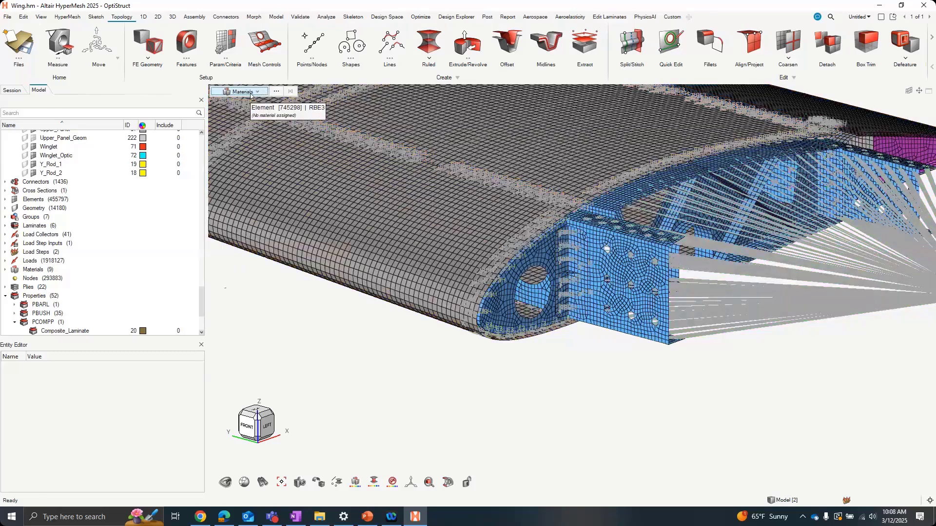
Select the Aluminum material on the wing root fitting
{"action": "right_click_drag", "start_coordinate": [709, 408], "coordinate": [623, 393]}
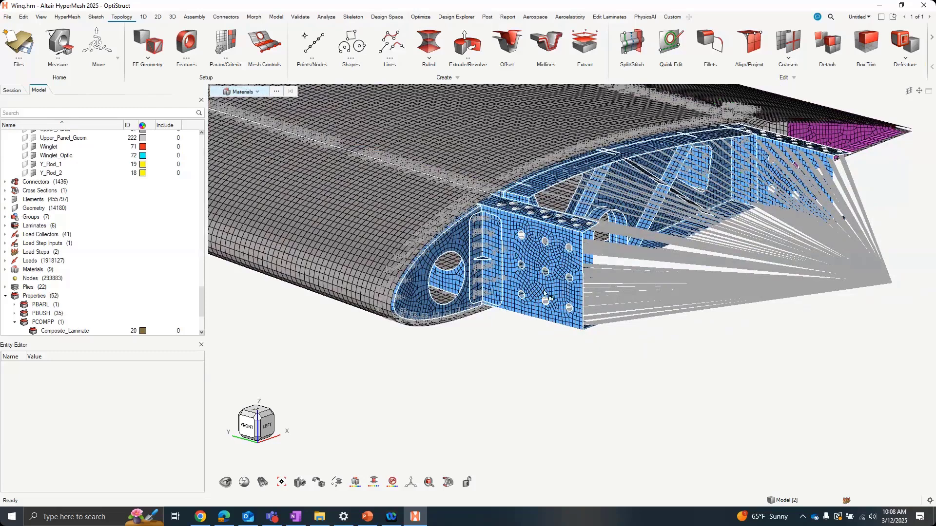
{"action": "scroll", "coordinate": [627, 374], "scroll_direction": "down", "scroll_amount": 5}
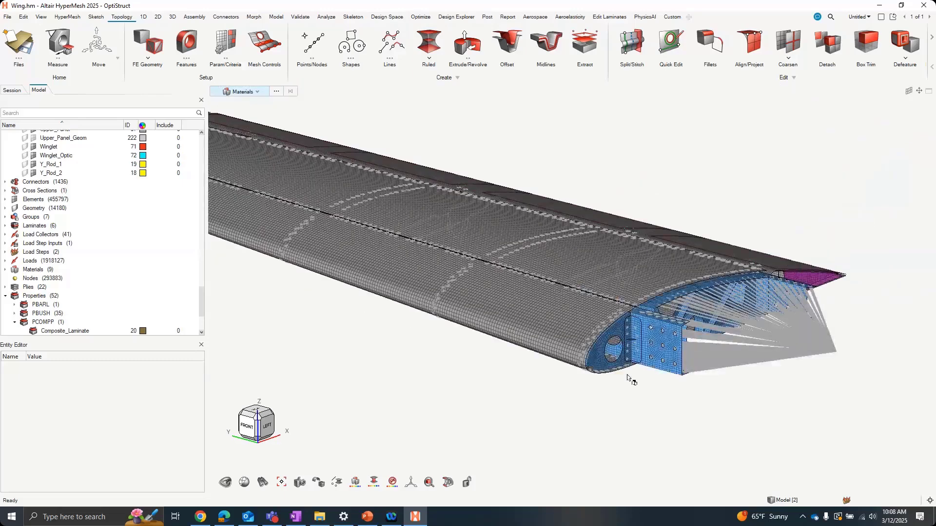
{"action": "scroll", "coordinate": [619, 367], "scroll_direction": "up", "scroll_amount": 2}
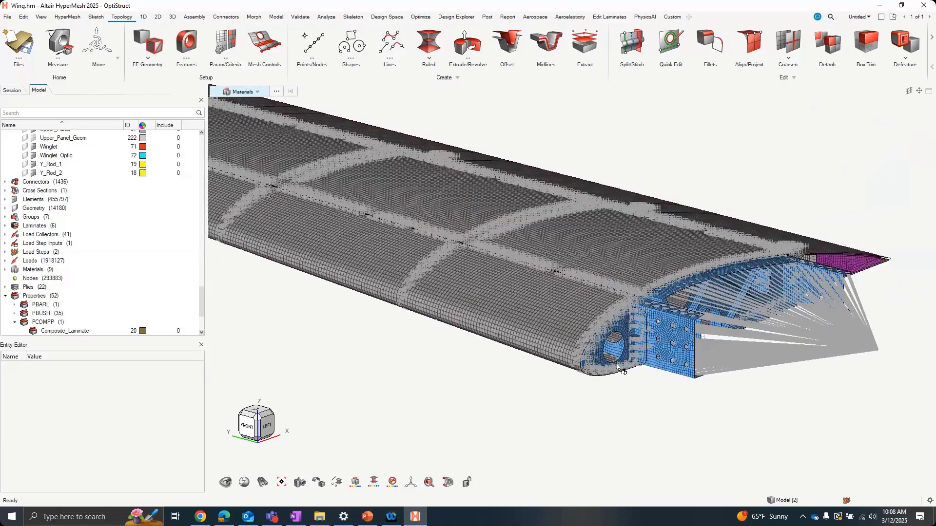
{"action": "scroll", "coordinate": [617, 367], "scroll_direction": "up", "scroll_amount": 1}
{"action": "scroll", "coordinate": [616, 363], "scroll_direction": "up", "scroll_amount": 2}
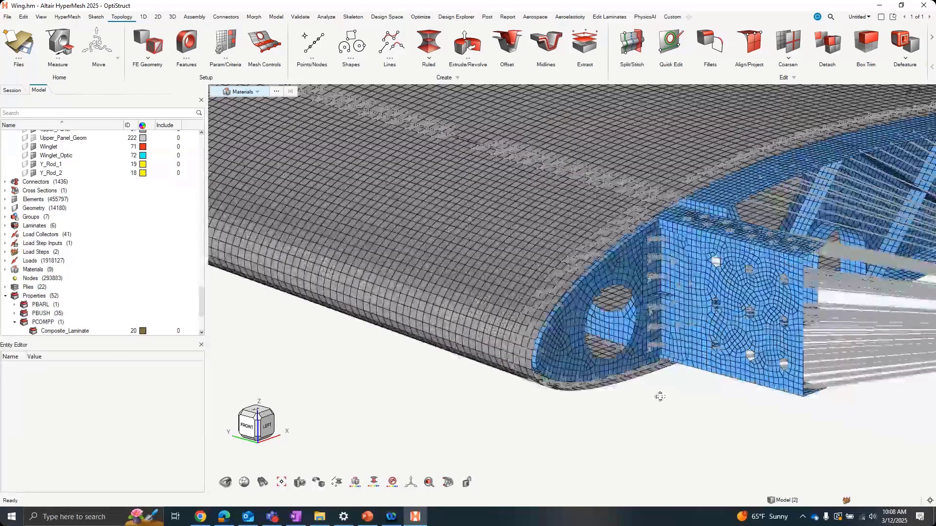
{"action": "left_click", "coordinate": [355, 482]}
{"action": "right_click_drag", "start_coordinate": [677, 421], "coordinate": [588, 414]}
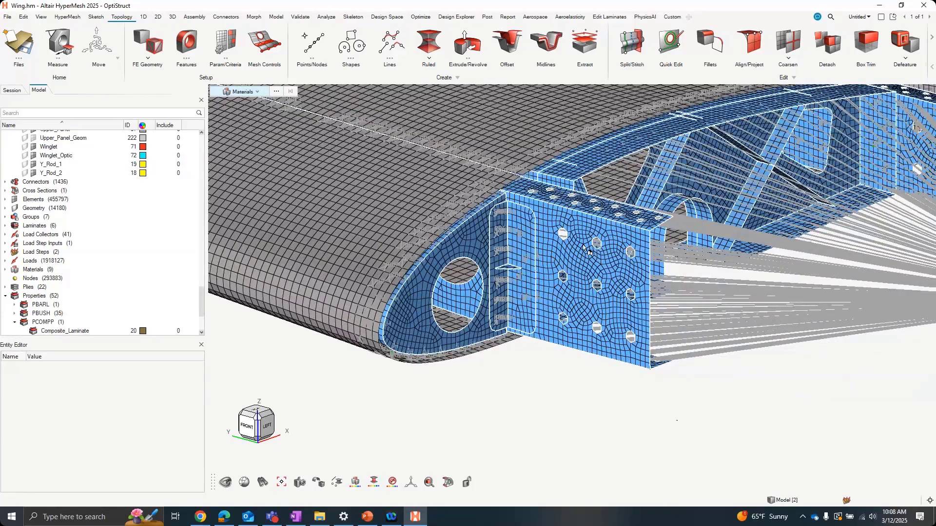
{"action": "mouse_move", "coordinate": [605, 320]}
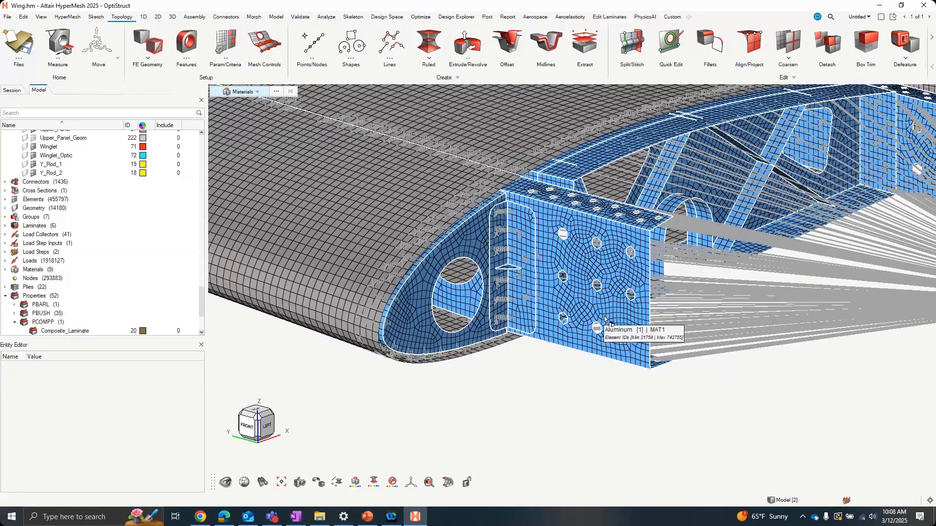
{"action": "left_click", "coordinate": [605, 320]}
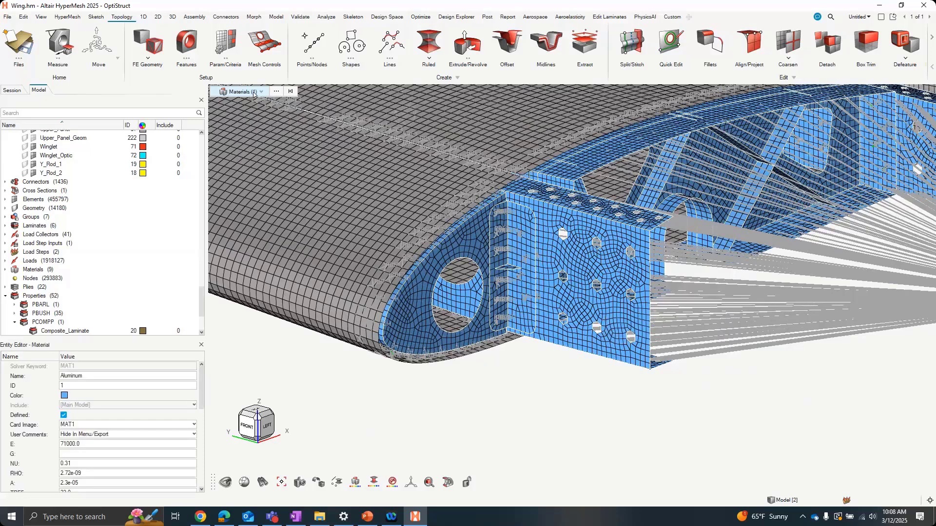
Switch the selection filter back to Elements, select all aluminum elements at once, and clear that selection
{"action": "key", "text": "e"}
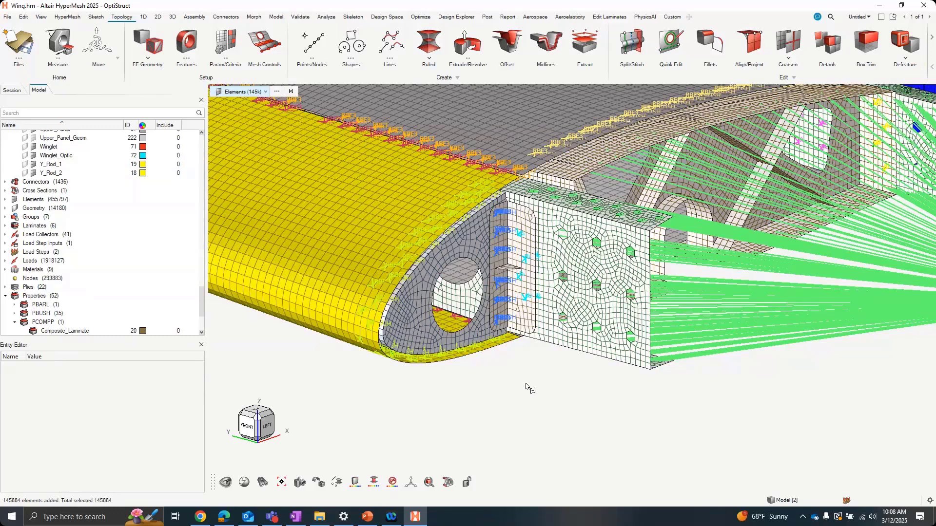
{"action": "left_click", "coordinate": [525, 386]}
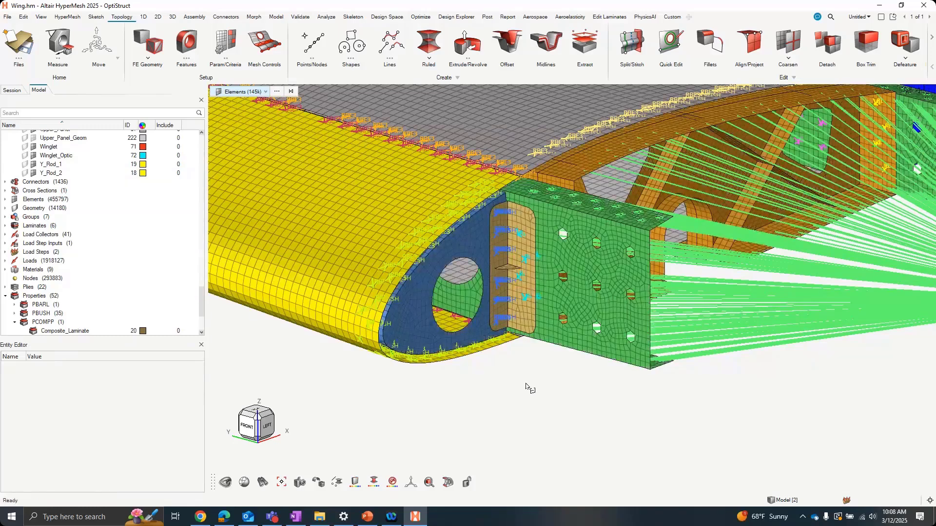
Set the advanced element selection to By Material, close it, quick-select all aluminum elements in the model, and clear them
{"action": "left_click", "coordinate": [277, 92]}
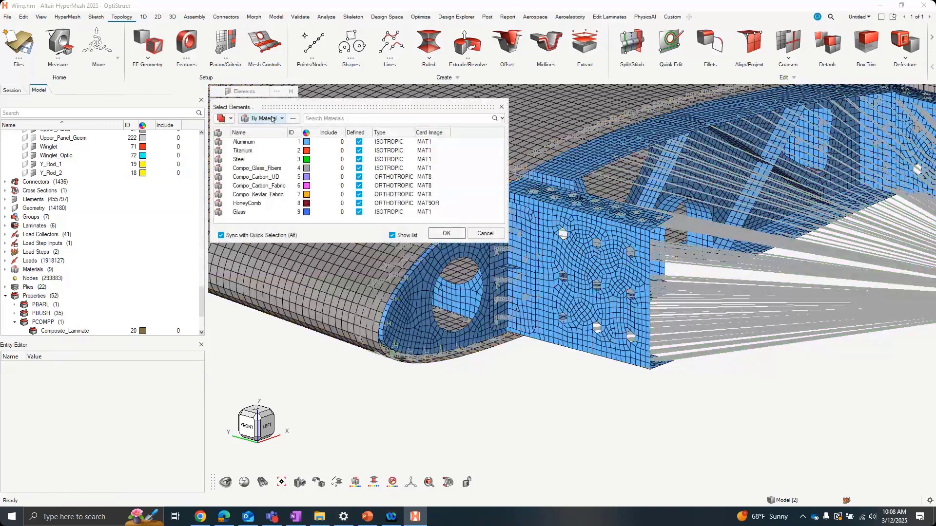
{"action": "left_click", "coordinate": [263, 119]}
{"action": "left_click", "coordinate": [268, 209]}
{"action": "left_click", "coordinate": [486, 234]}
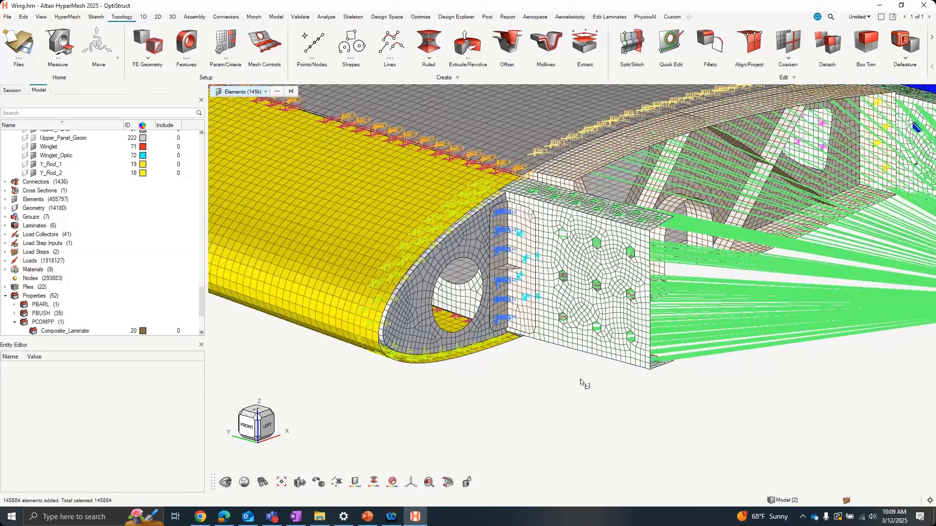
{"action": "scroll", "coordinate": [572, 379], "scroll_direction": "down", "scroll_amount": 3}
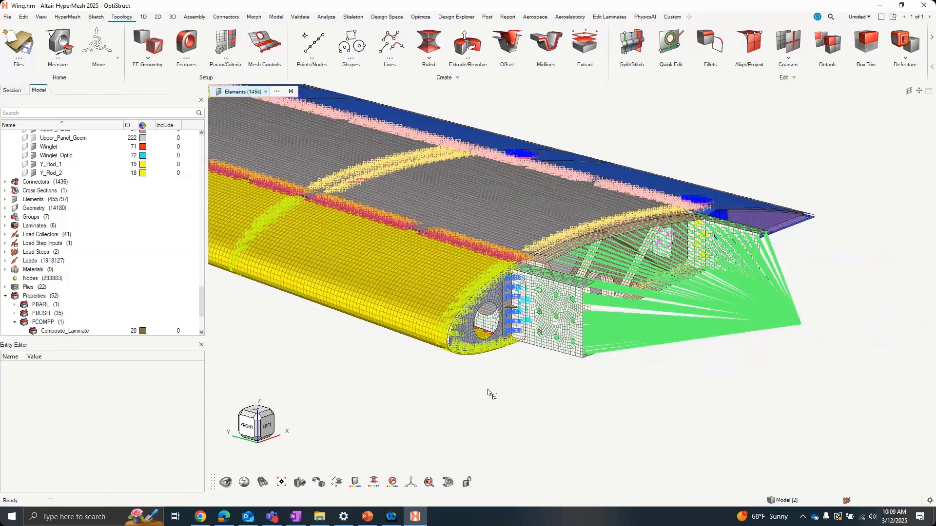
{"action": "left_click", "coordinate": [488, 389]}
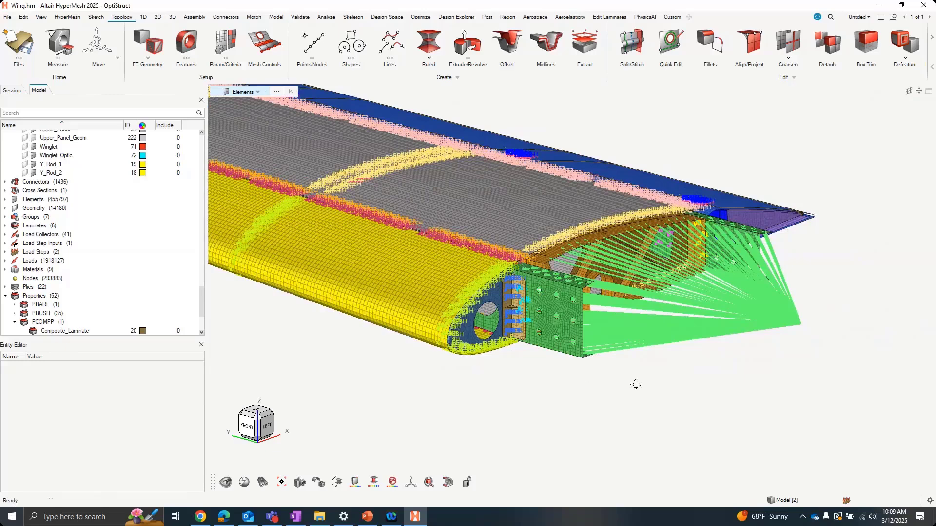
{"action": "scroll", "coordinate": [644, 389], "scroll_direction": "down", "scroll_amount": 3}
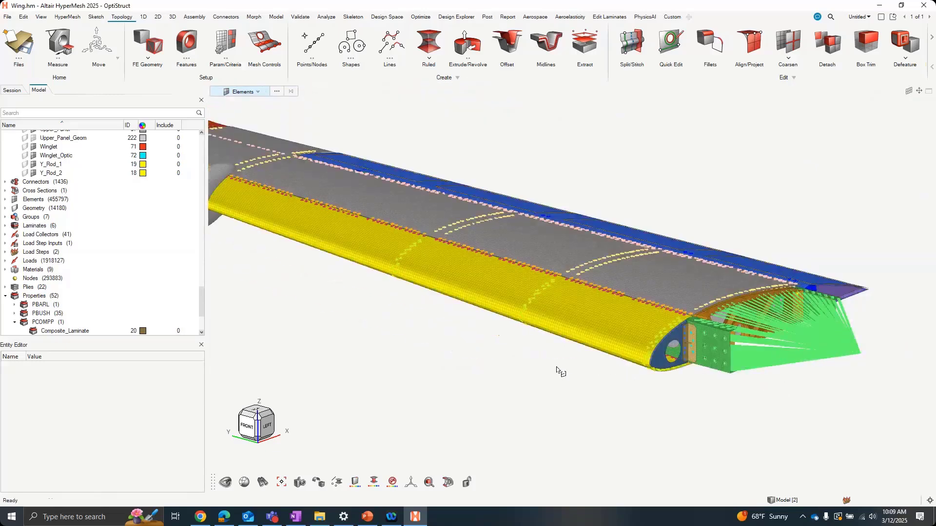
{"action": "scroll", "coordinate": [378, 325], "scroll_direction": "down", "scroll_amount": 3}
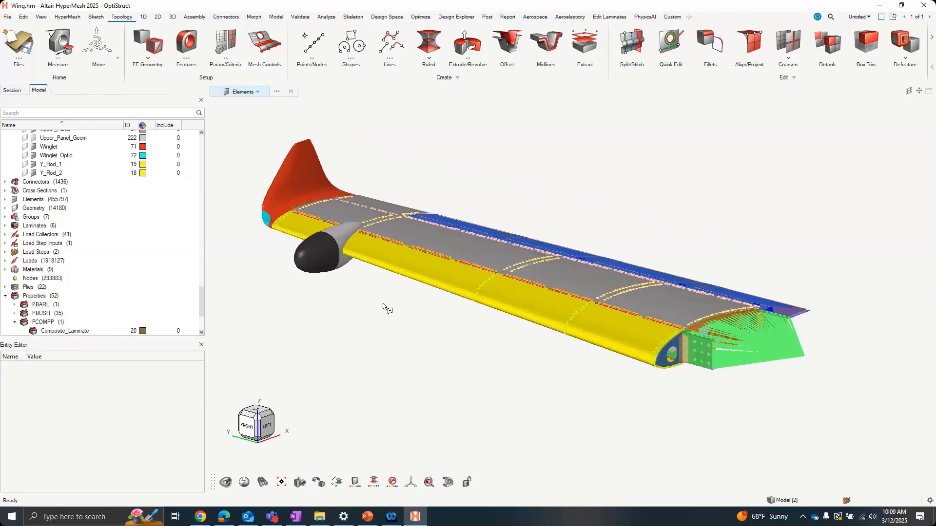
Start the 2D mesh Rebuild tool with the green fitting at the wing root in close view
{"action": "mouse_move", "coordinate": [732, 387]}
{"action": "right_mouse_down"}
{"action": "mouse_move", "coordinate": [639, 355]}
{"action": "mouse_move", "coordinate": [714, 387]}
{"action": "right_mouse_up"}
{"action": "scroll", "coordinate": [706, 379], "scroll_direction": "up", "scroll_amount": 3}
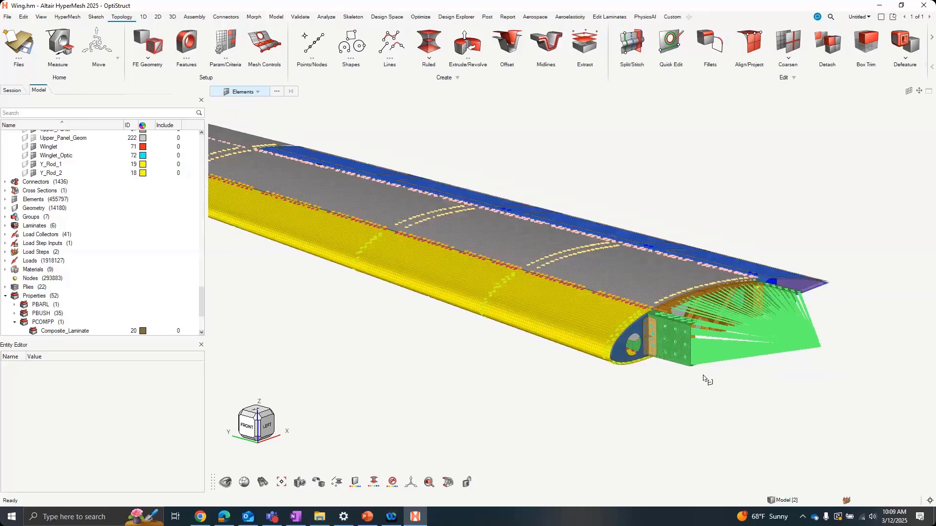
{"action": "scroll", "coordinate": [703, 375], "scroll_direction": "up", "scroll_amount": 4}
{"action": "scroll", "coordinate": [598, 268], "scroll_direction": "up", "scroll_amount": 5}
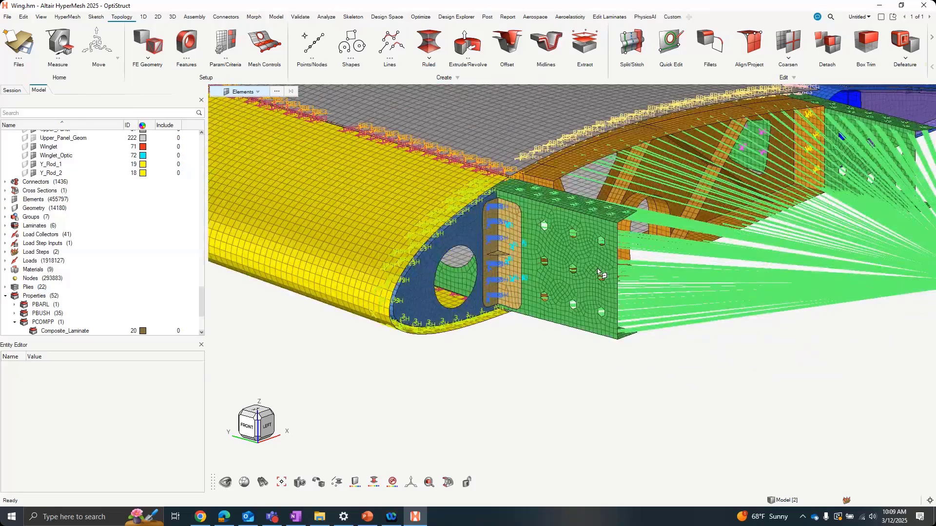
{"action": "middle_click_drag", "start_coordinate": [619, 268], "coordinate": [549, 311]}
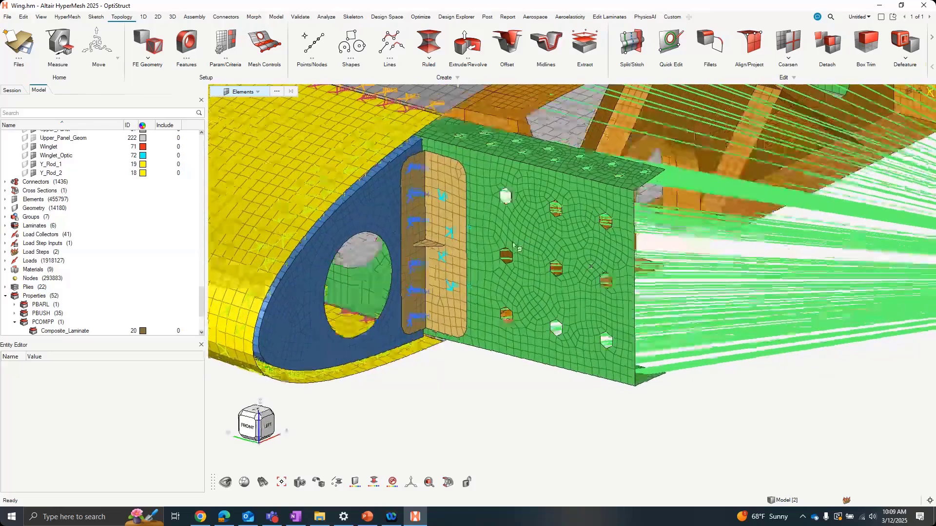
{"action": "scroll", "coordinate": [548, 280], "scroll_direction": "up", "scroll_amount": 5}
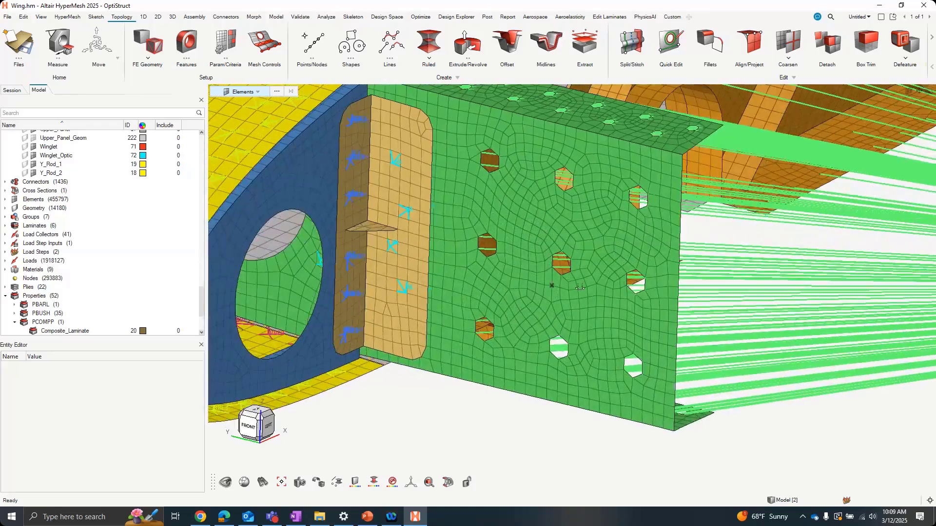
{"action": "scroll", "coordinate": [533, 356], "scroll_direction": "down", "scroll_amount": 5}
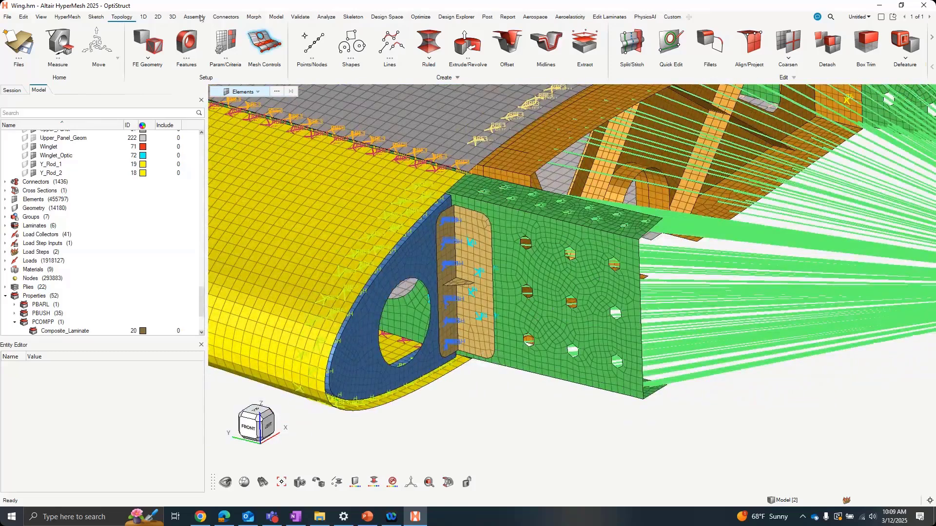
{"action": "left_click", "coordinate": [159, 18]}
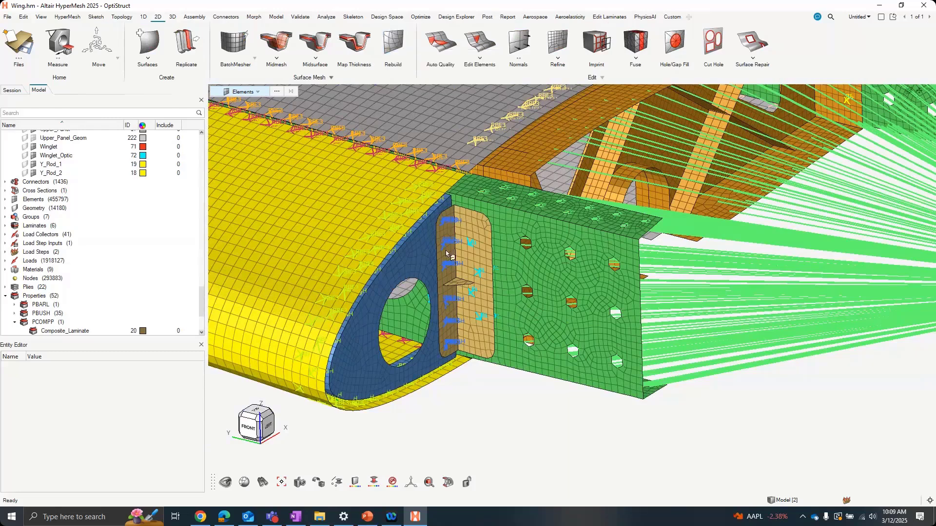
{"action": "left_click", "coordinate": [394, 45]}
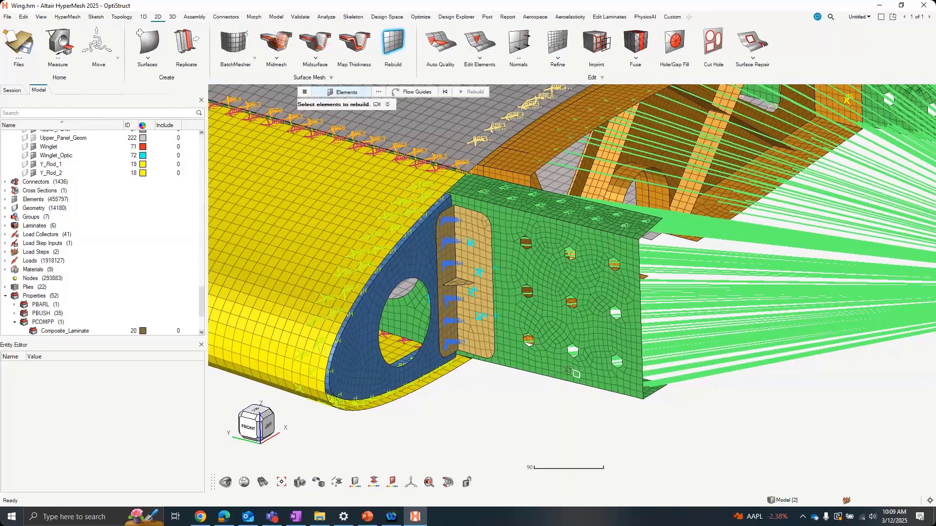
{"action": "right_click_drag", "start_coordinate": [529, 368], "coordinate": [502, 333]}
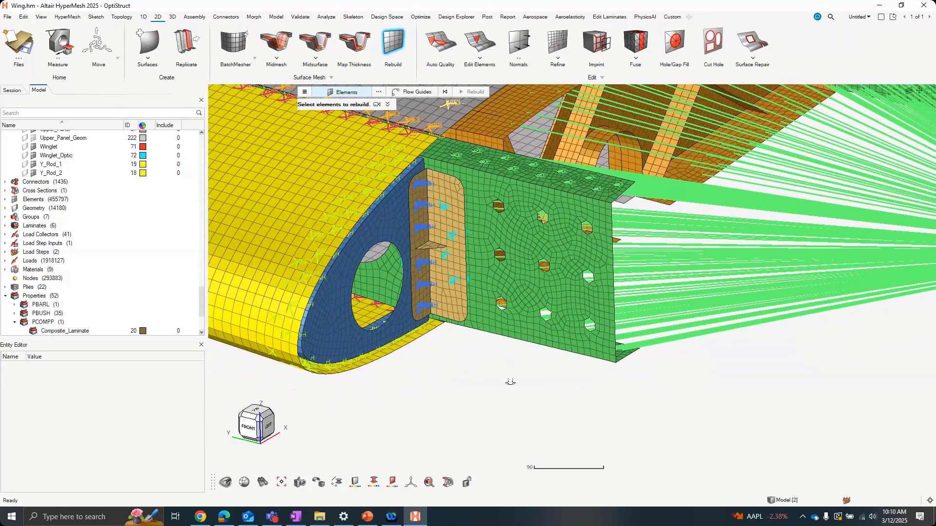
{"action": "left_click_drag", "start_coordinate": [510, 382], "coordinate": [583, 379], "text": "ctrl"}
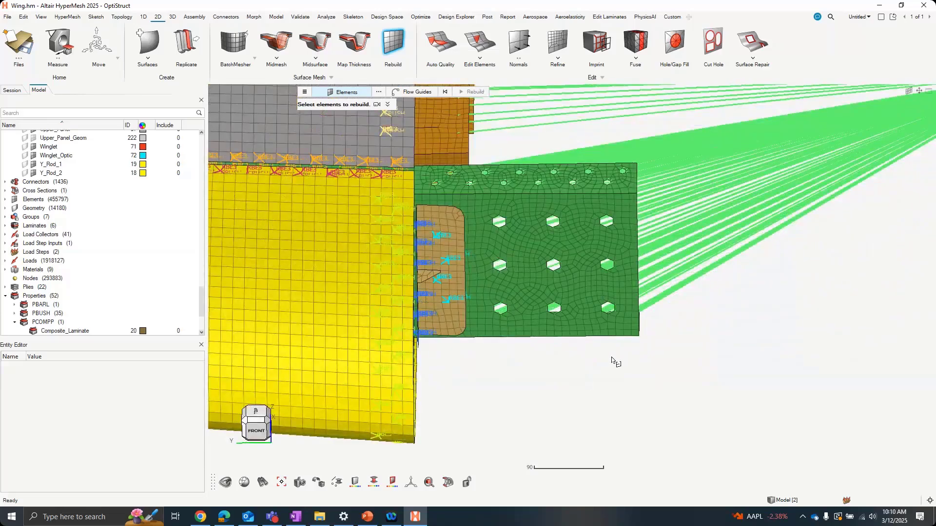
{"action": "key", "text": "space"}
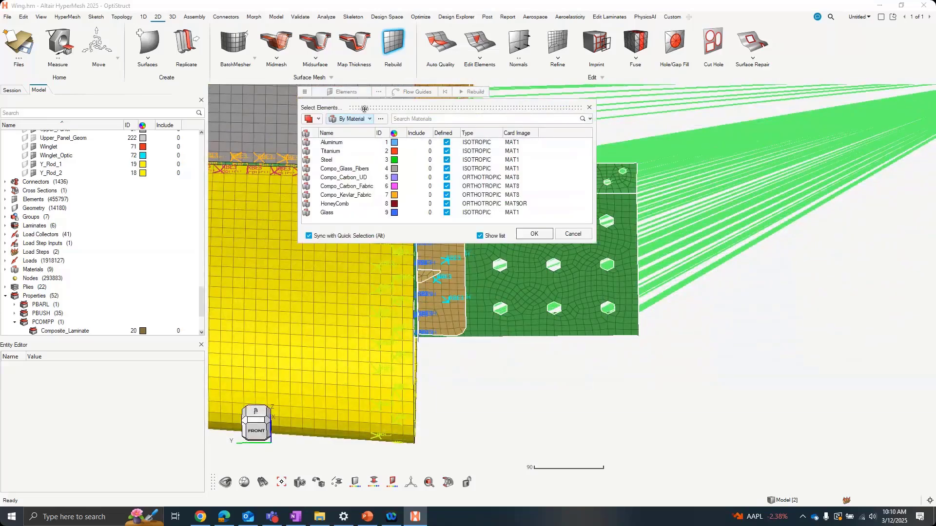
{"action": "left_click", "coordinate": [361, 118]}
{"action": "left_click", "coordinate": [351, 141]}
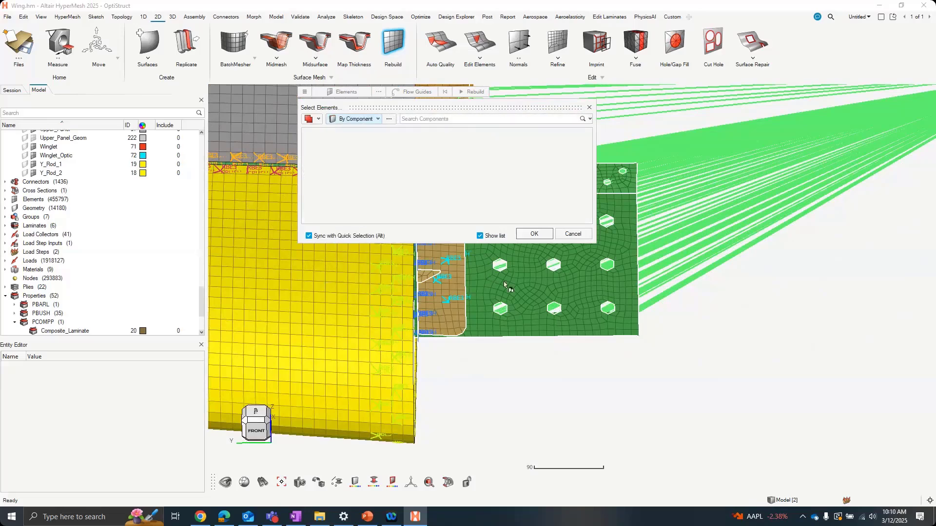
{"action": "left_click", "coordinate": [563, 236]}
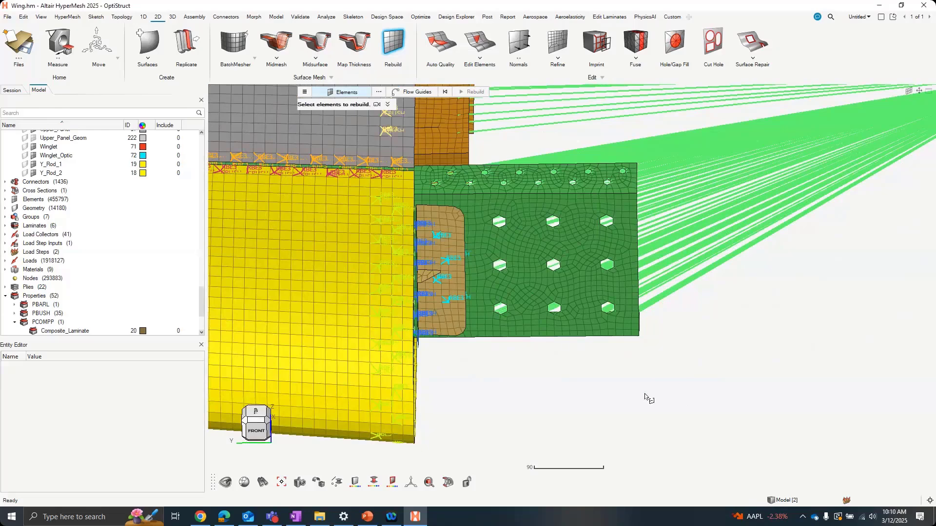
Window-select the green root fitting's elements outboard of the tan bracket, covering the web with nine holes and its flanges, for rebuilding
{"action": "middle_click_drag", "start_coordinate": [645, 394], "coordinate": [658, 398]}
{"action": "left_click_drag", "start_coordinate": [735, 390], "coordinate": [469, 153]}
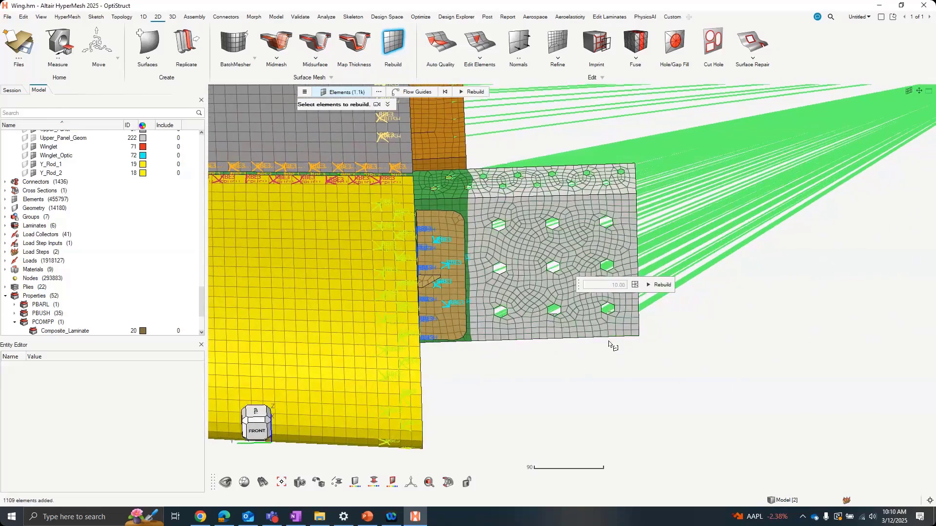
{"action": "middle_click_drag", "start_coordinate": [601, 362], "coordinate": [568, 378]}
{"action": "scroll", "coordinate": [584, 358], "scroll_direction": "down", "scroll_amount": 1}
{"action": "right_click_drag", "start_coordinate": [568, 378], "coordinate": [577, 401]}
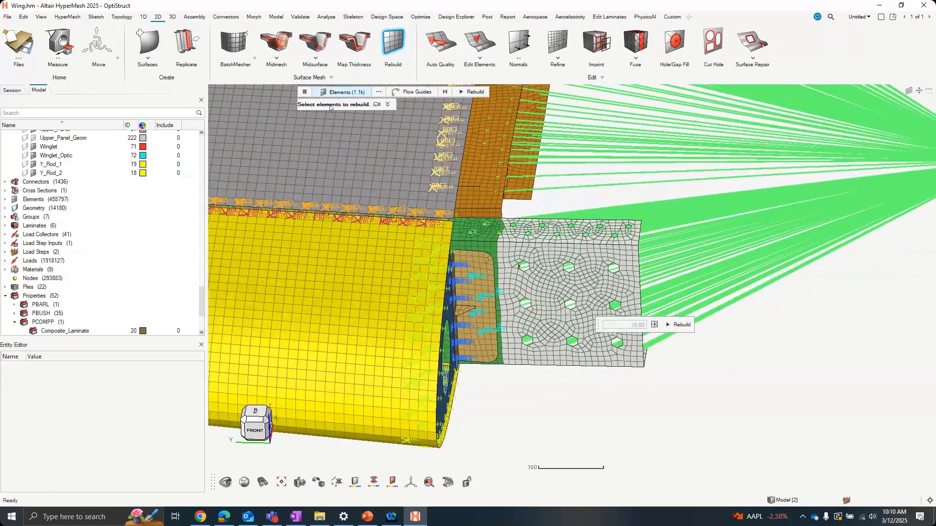
Review the Rebuild options for element size, kept selection, parameters and criteria, and inspect the selected fitting mesh
{"action": "left_click", "coordinate": [305, 92]}
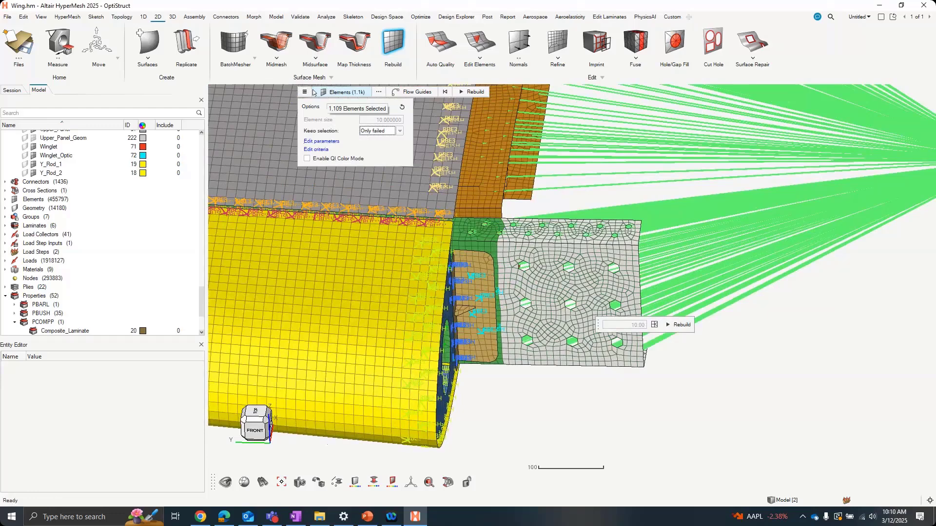
{"action": "middle_click_drag", "start_coordinate": [620, 412], "coordinate": [588, 401]}
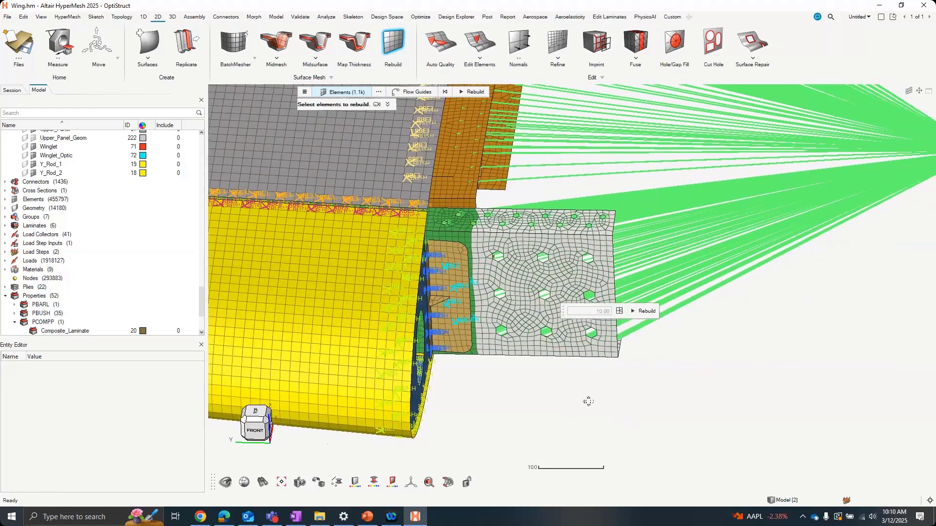
{"action": "right_click_drag", "start_coordinate": [589, 401], "coordinate": [582, 362]}
{"action": "middle_click_drag", "start_coordinate": [474, 343], "coordinate": [497, 321]}
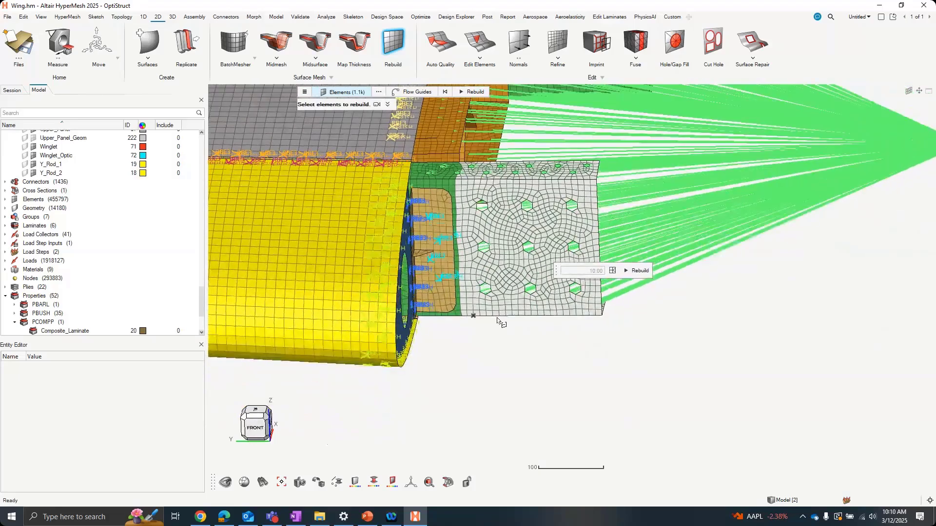
{"action": "scroll", "coordinate": [509, 287], "scroll_direction": "up", "scroll_amount": 3}
{"action": "right_click_drag", "start_coordinate": [525, 340], "coordinate": [526, 371]}
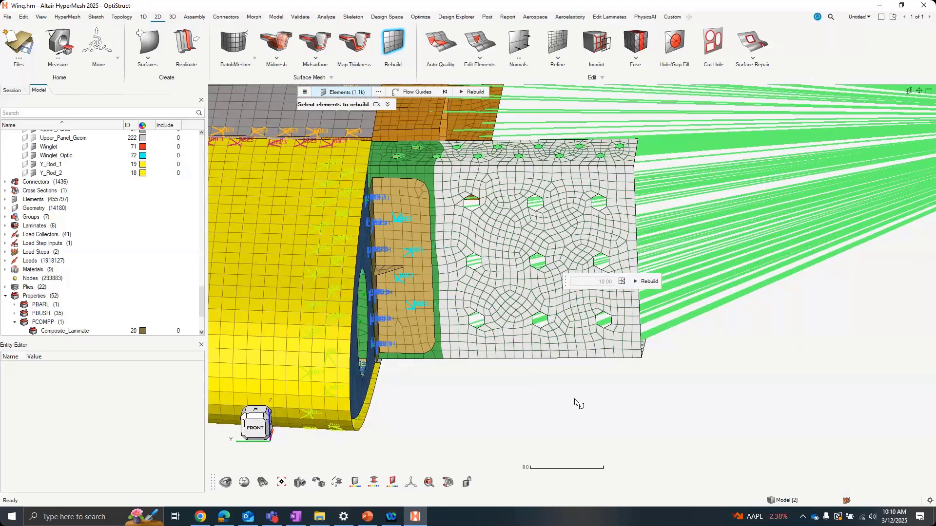
Sketch a straight flow guide along the fitting web's free end, from its upper corner to its lower corner, and add it
{"action": "middle_click", "coordinate": [539, 394]}
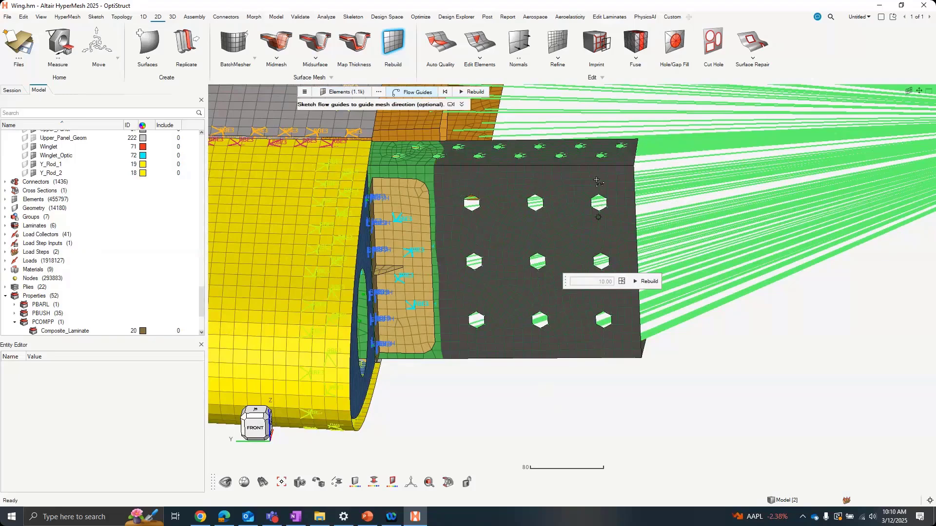
{"action": "left_click", "coordinate": [632, 167]}
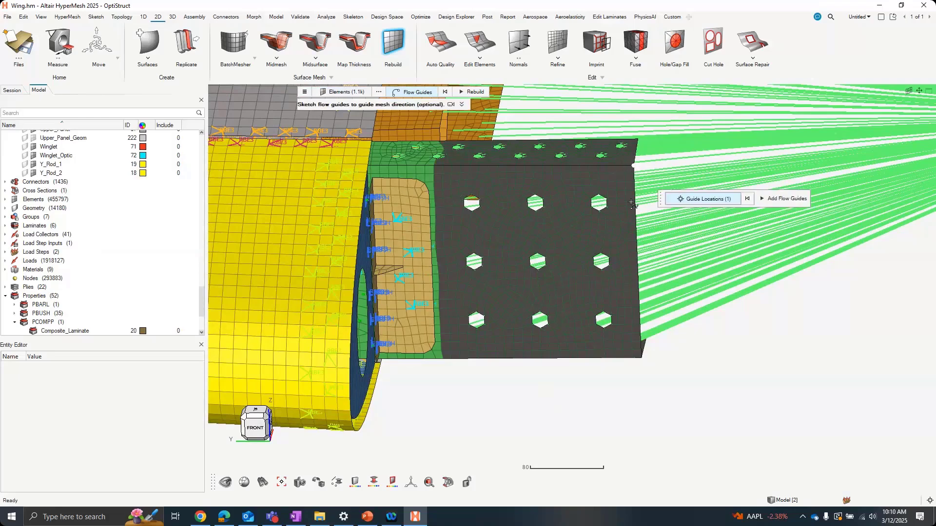
{"action": "left_click", "coordinate": [638, 354]}
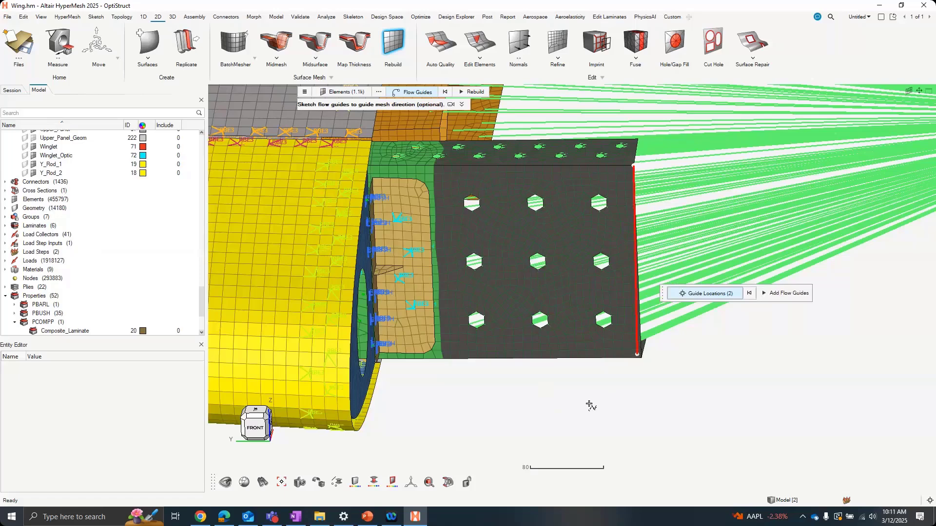
{"action": "middle_click", "coordinate": [560, 398]}
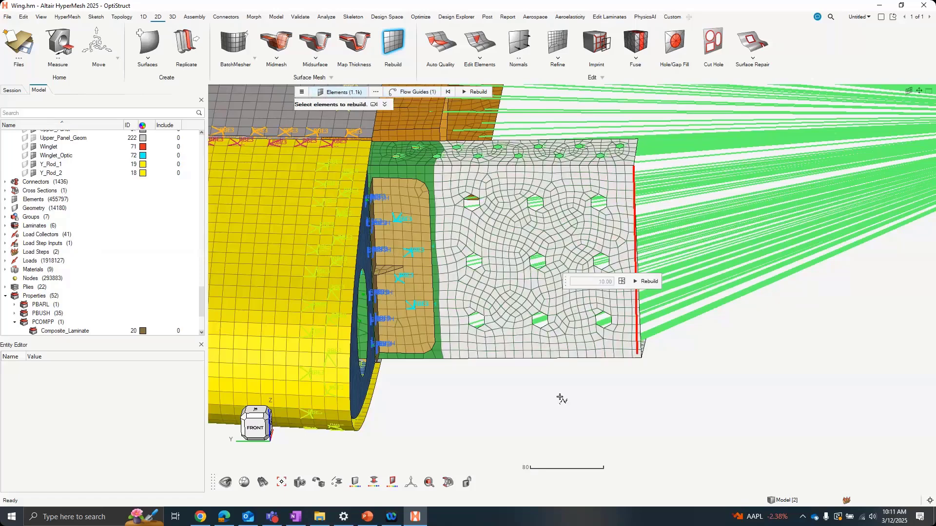
Add a second straight flow guide across the web's full height, between the middle hole column and the one nearest the free end
{"action": "middle_click", "coordinate": [565, 404]}
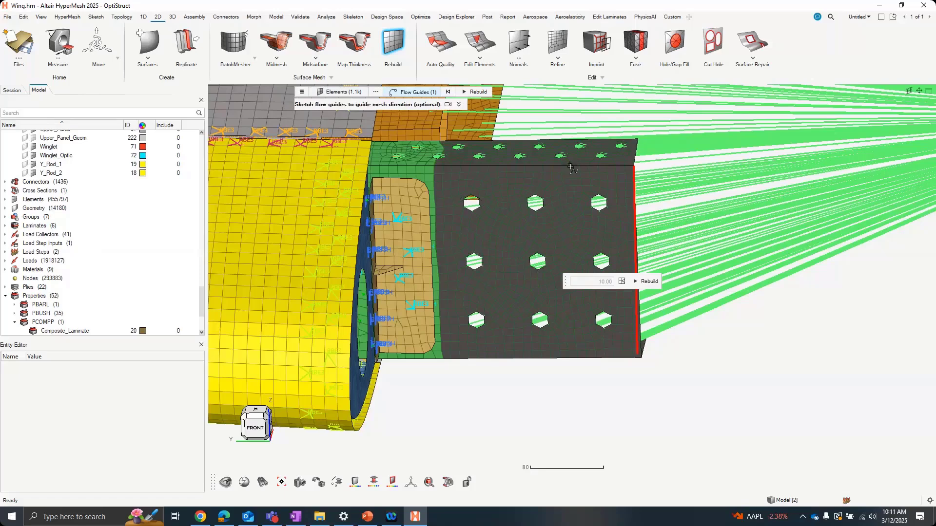
{"action": "left_click", "coordinate": [571, 167]}
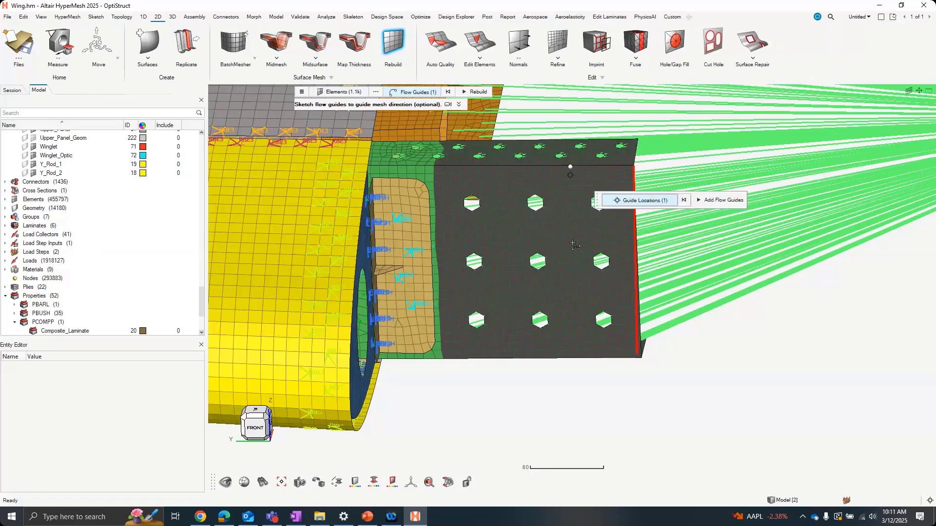
{"action": "left_click", "coordinate": [580, 356]}
{"action": "middle_click", "coordinate": [565, 393]}
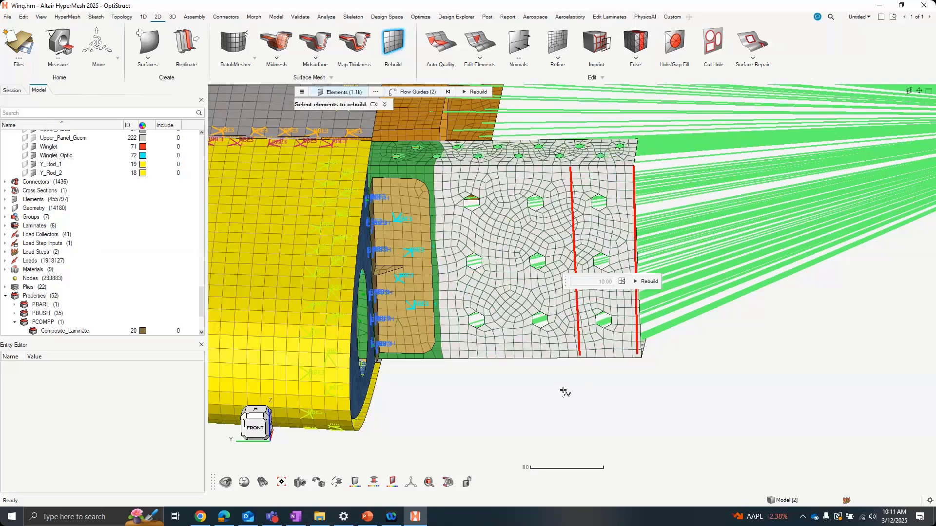
Add a third full-height flow guide on the web, between the middle hole column and the one nearest the tan bracket
{"action": "middle_click", "coordinate": [564, 392]}
{"action": "left_click", "coordinate": [502, 167]}
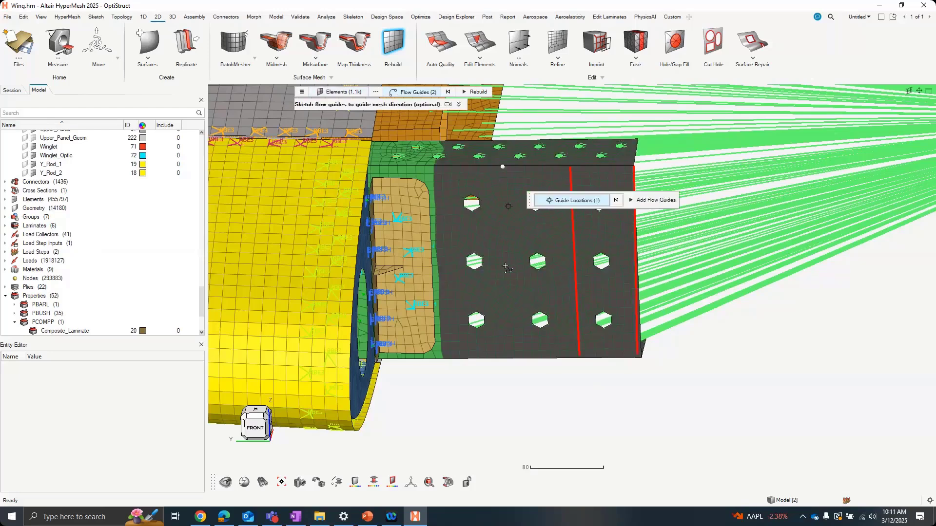
{"action": "left_click", "coordinate": [515, 355]}
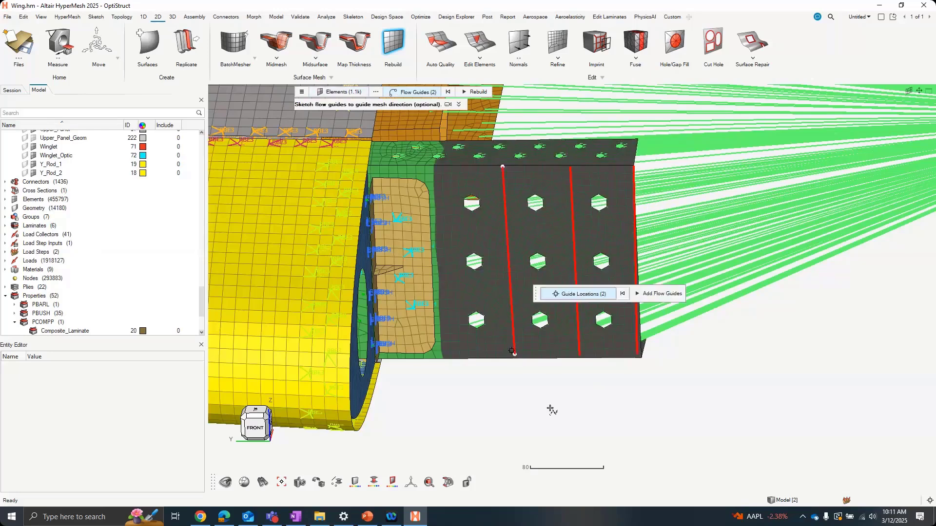
{"action": "middle_click", "coordinate": [603, 399]}
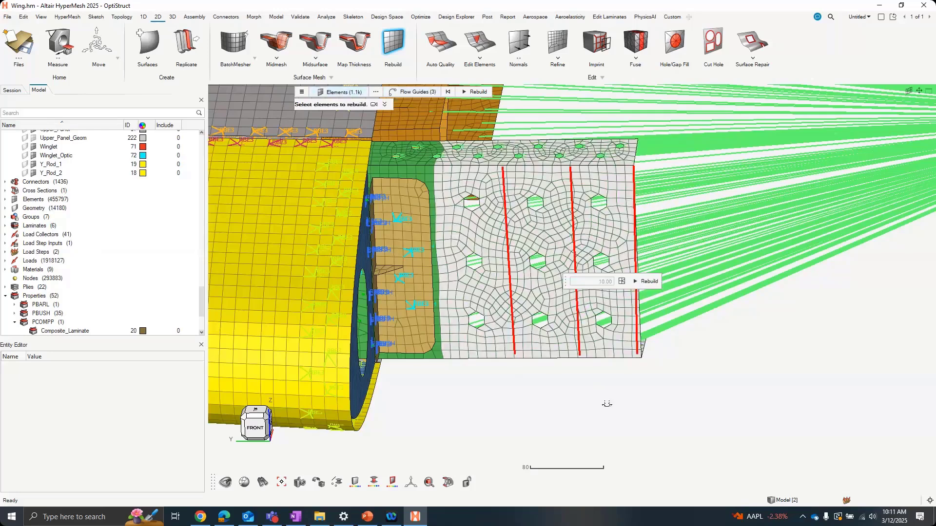
Add a fourth full-height flow guide along the selected region's boundary beside the tan bracket
{"action": "left_click", "coordinate": [442, 166]}
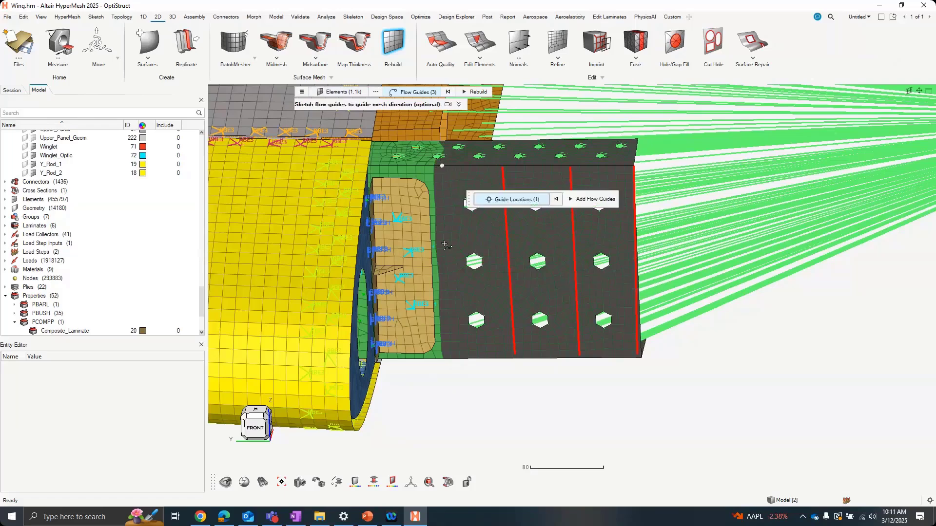
{"action": "left_click", "coordinate": [453, 357]}
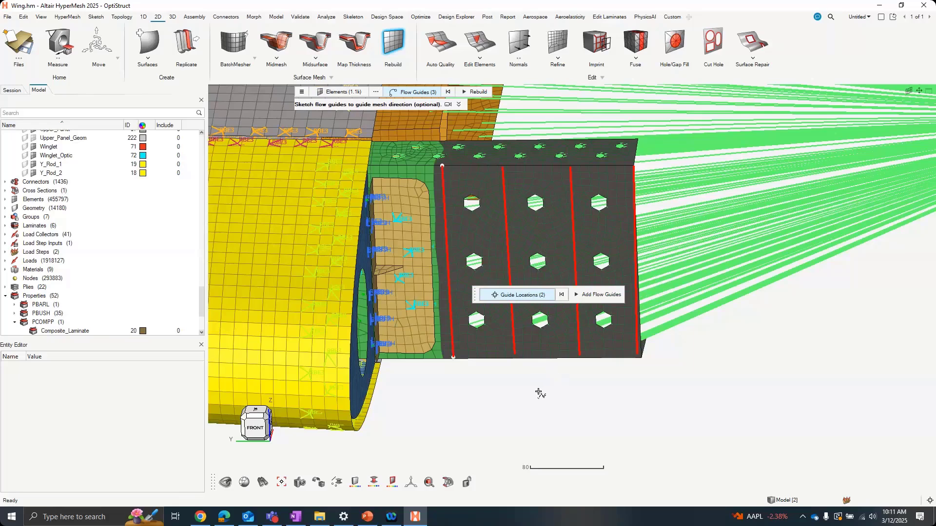
{"action": "scroll", "coordinate": [566, 368], "scroll_direction": "up", "scroll_amount": 1}
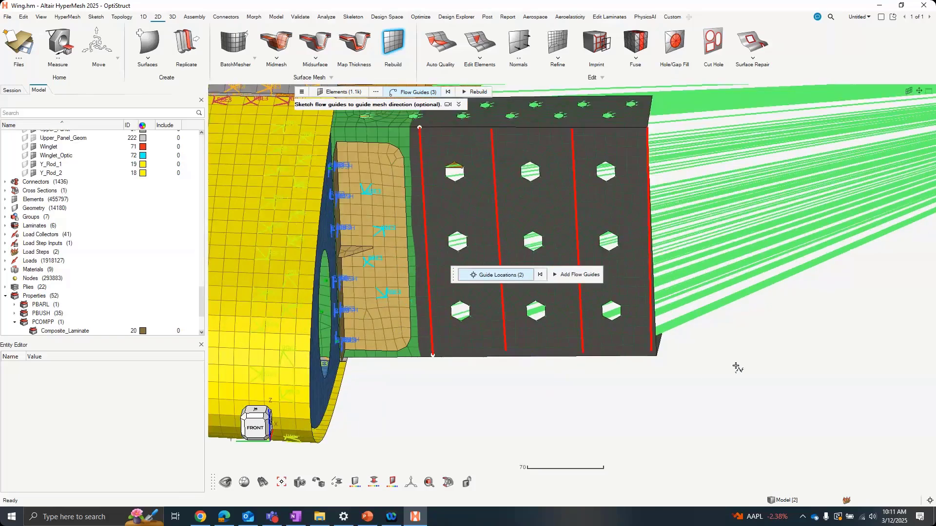
{"action": "right_click_drag", "start_coordinate": [740, 363], "coordinate": [699, 395]}
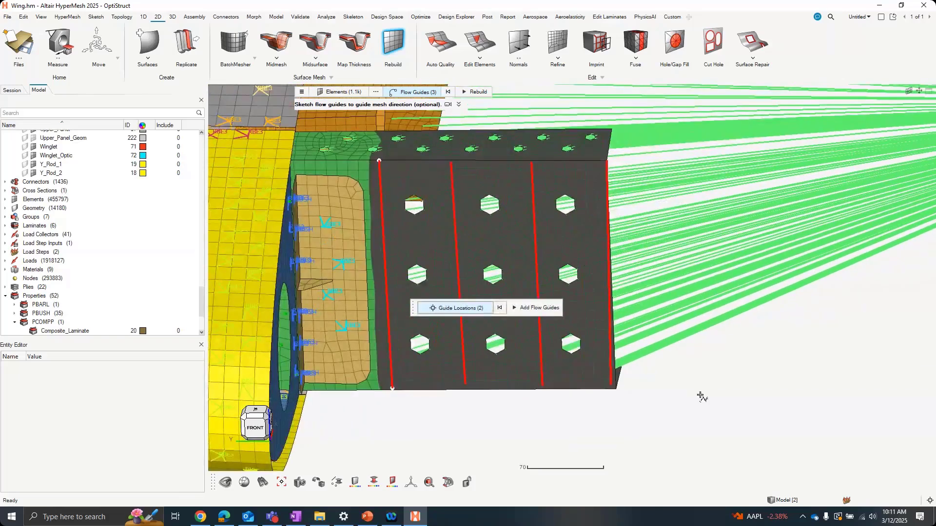
{"action": "middle_click", "coordinate": [693, 371]}
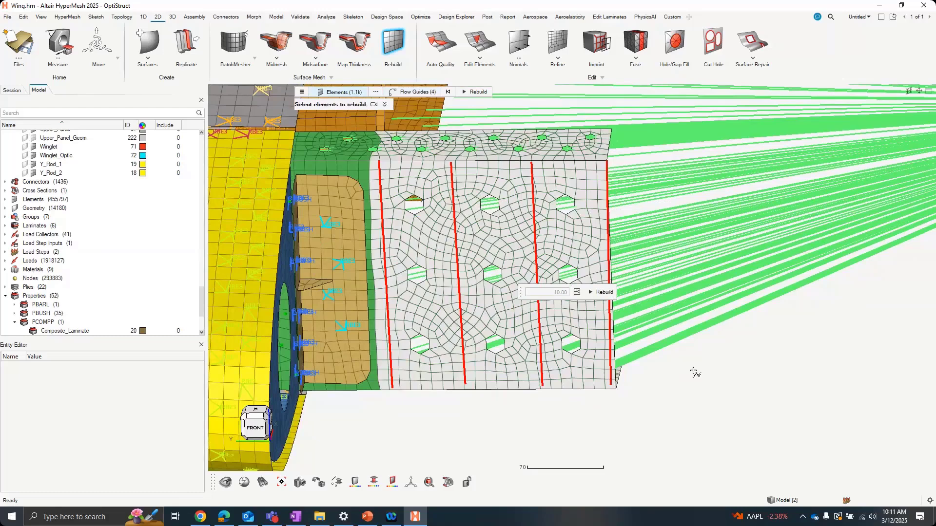
Rebuild the selected fitting elements using the four flow guides and inspect the new mesh around the holes
{"action": "middle_click", "coordinate": [693, 371]}
{"action": "middle_click", "coordinate": [728, 360]}
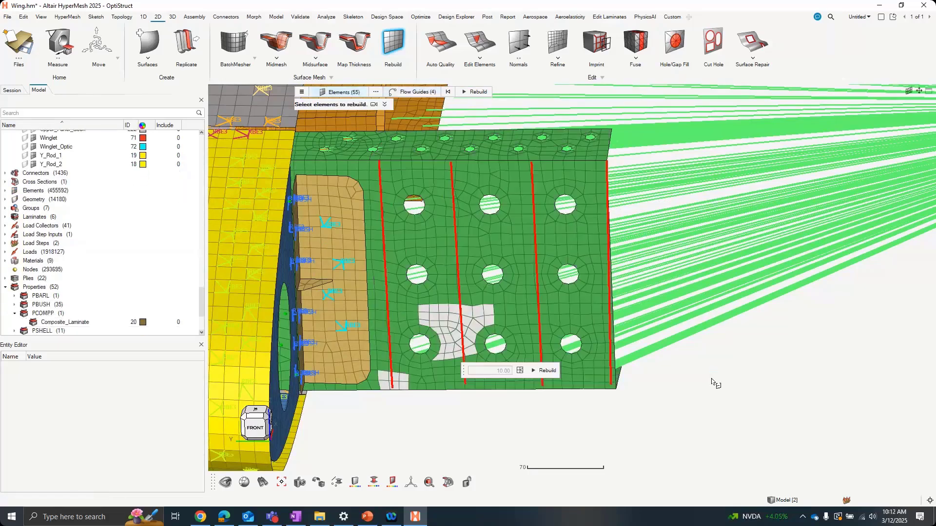
{"action": "mouse_move", "coordinate": [559, 326]}
{"action": "middle_mouse_down"}
{"action": "mouse_move", "coordinate": [543, 318]}
{"action": "mouse_move", "coordinate": [518, 347]}
{"action": "mouse_move", "coordinate": [525, 317]}
{"action": "mouse_move", "coordinate": [559, 317]}
{"action": "middle_mouse_up"}
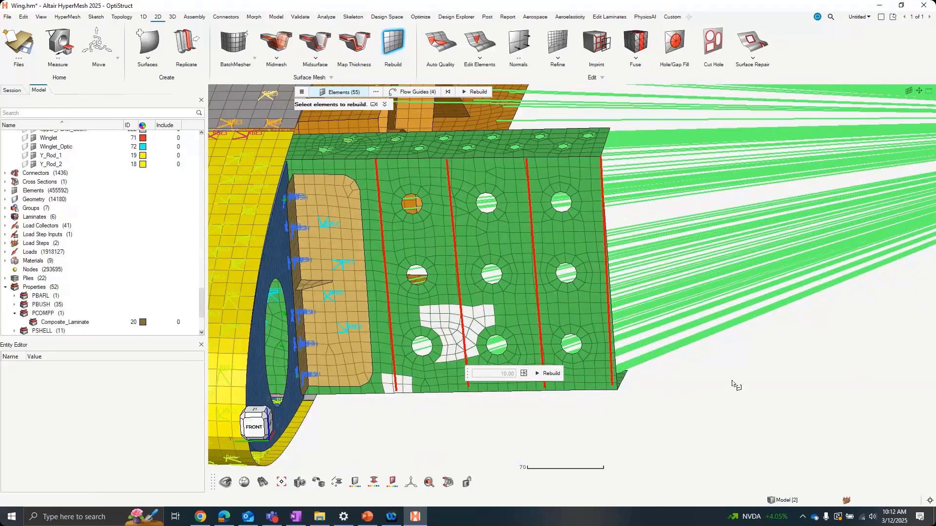
Clear the rebuild selection and flow guides, exit the Rebuild tool, and examine the remeshed wing root fitting from several angles
{"action": "middle_click", "coordinate": [732, 381]}
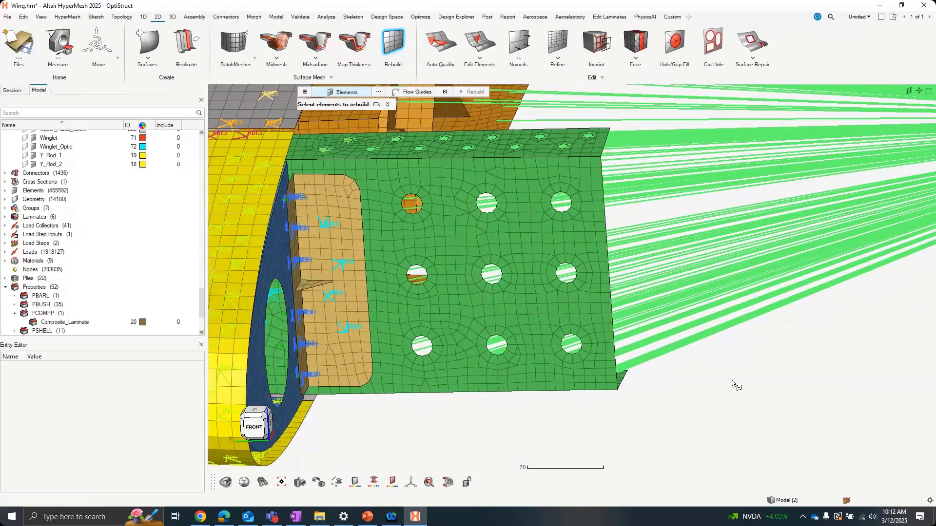
{"action": "key", "text": "Escape"}
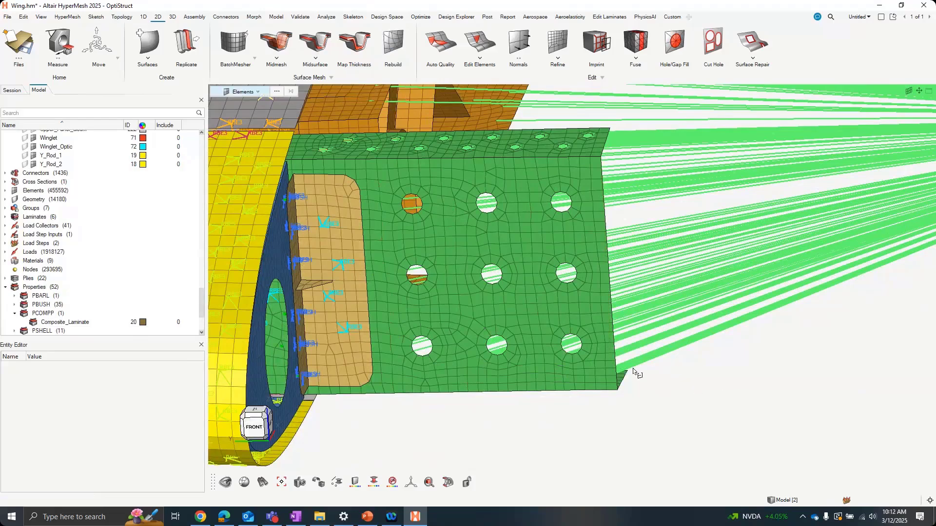
{"action": "left_click_drag", "start_coordinate": [633, 368], "coordinate": [607, 359], "text": "ctrl"}
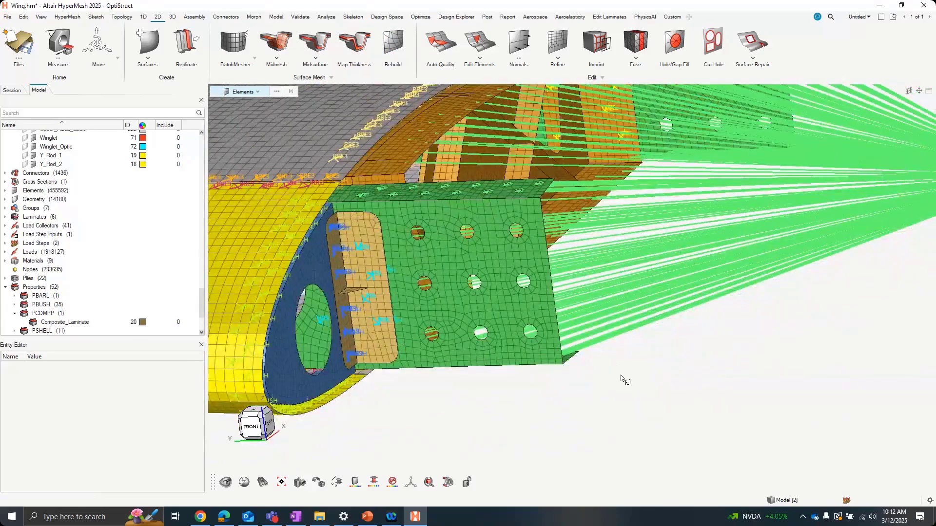
{"action": "scroll", "coordinate": [618, 378], "scroll_direction": "down", "scroll_amount": 2}
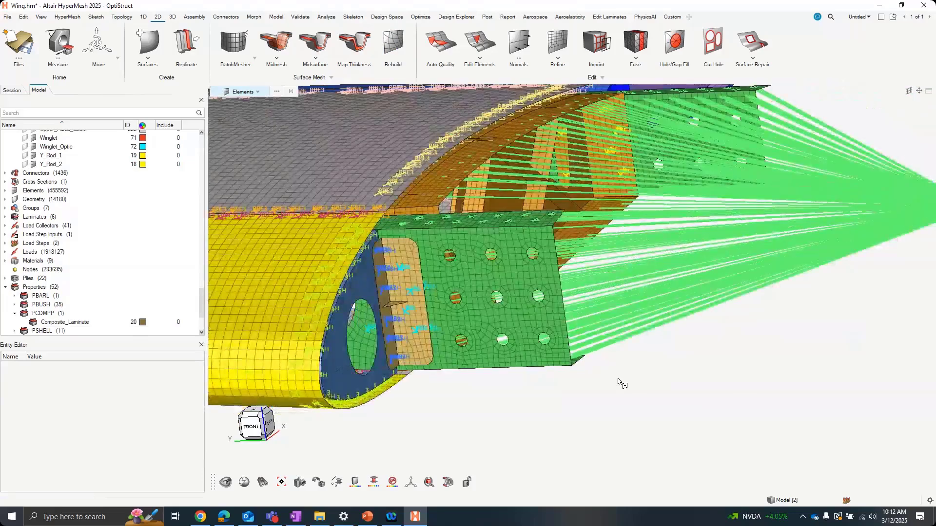
{"action": "scroll", "coordinate": [483, 345], "scroll_direction": "up", "scroll_amount": 3}
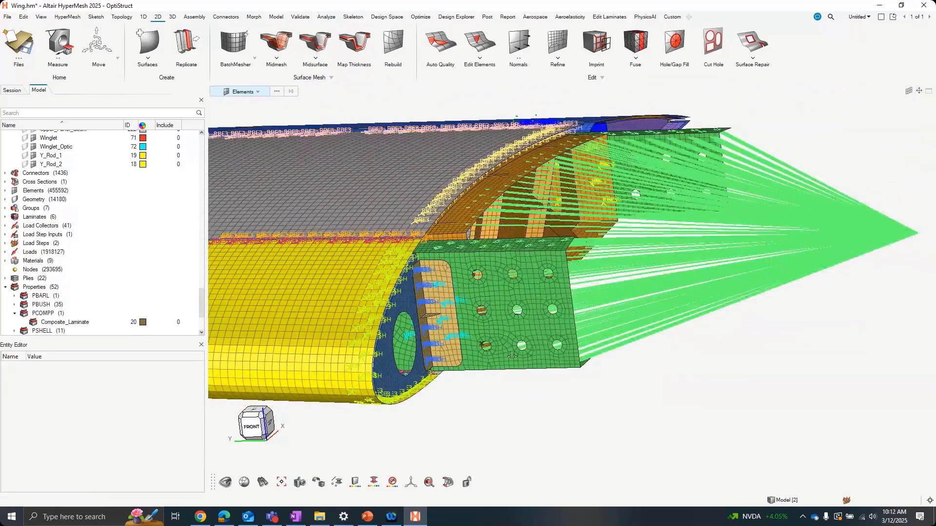
{"action": "scroll", "coordinate": [502, 391], "scroll_direction": "up", "scroll_amount": 2}
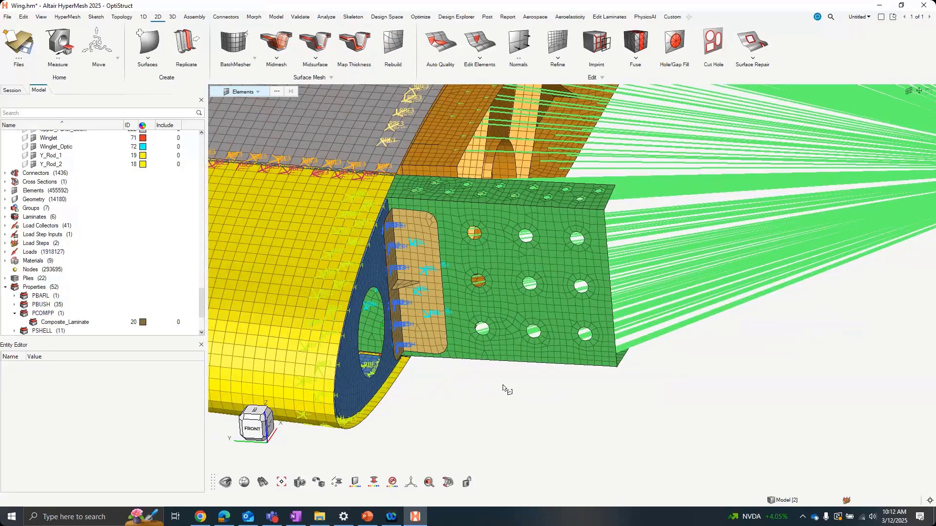
{"action": "scroll", "coordinate": [531, 377], "scroll_direction": "down", "scroll_amount": 5}
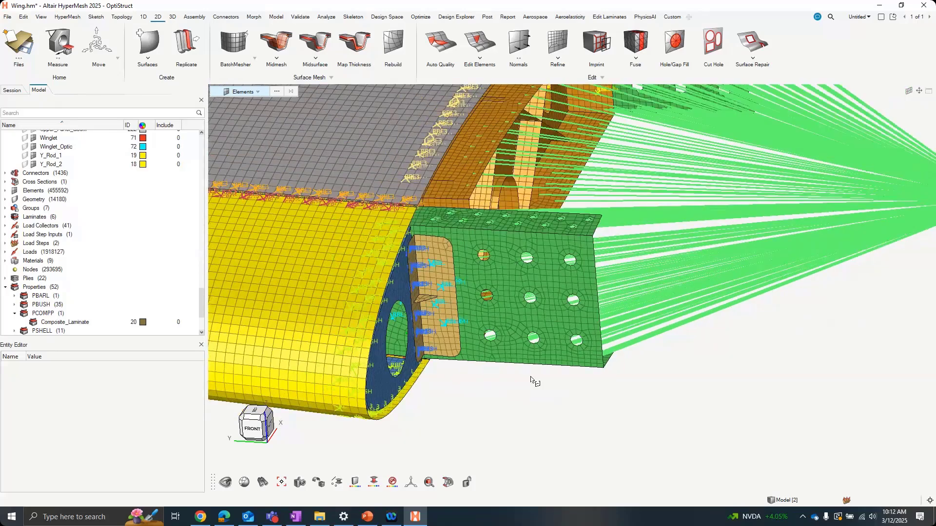
{"action": "scroll", "coordinate": [526, 399], "scroll_direction": "down", "scroll_amount": 3}
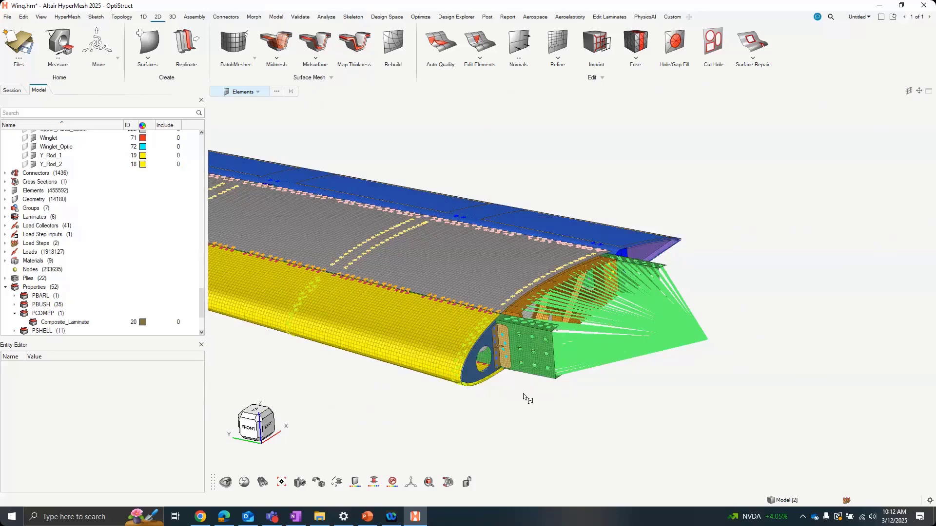
{"action": "scroll", "coordinate": [529, 390], "scroll_direction": "up", "scroll_amount": 4}
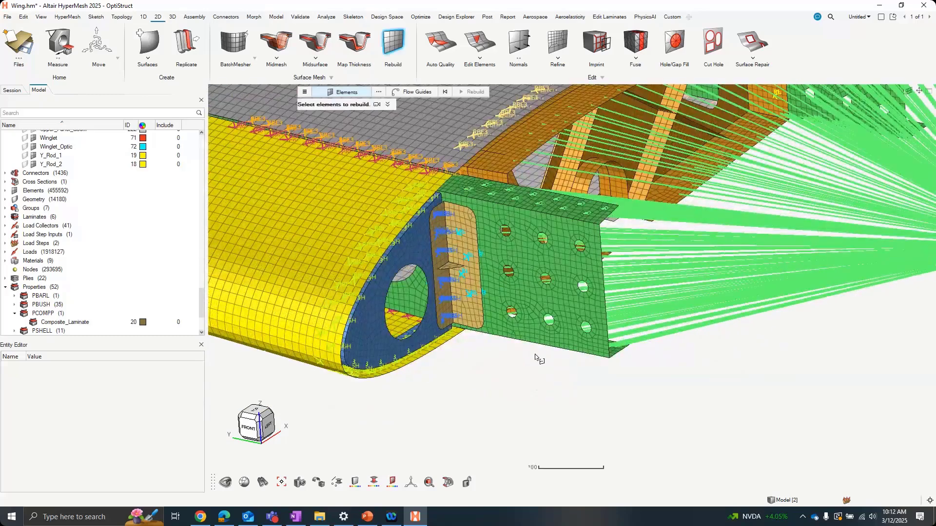
{"action": "scroll", "coordinate": [536, 354], "scroll_direction": "up", "scroll_amount": 3}
{"action": "middle_click_drag", "start_coordinate": [551, 352], "coordinate": [552, 284]}
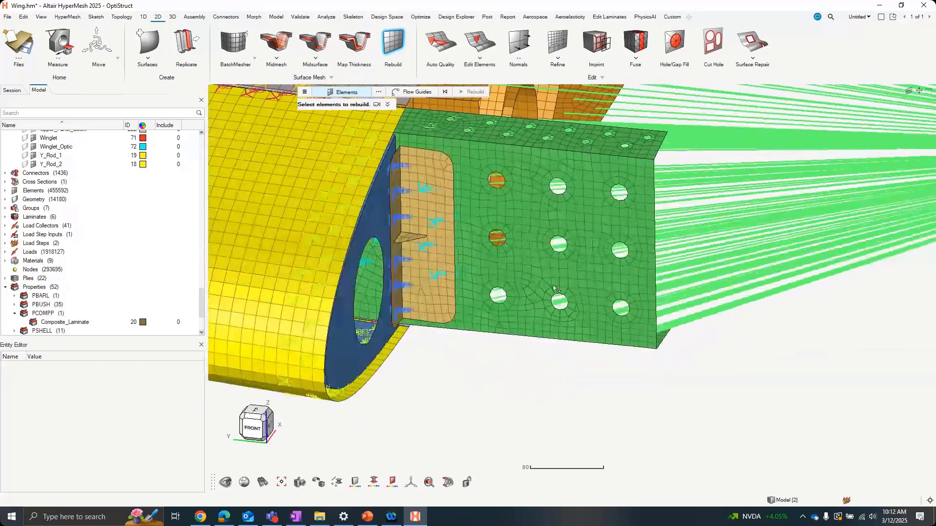
{"action": "left_click", "coordinate": [397, 44]}
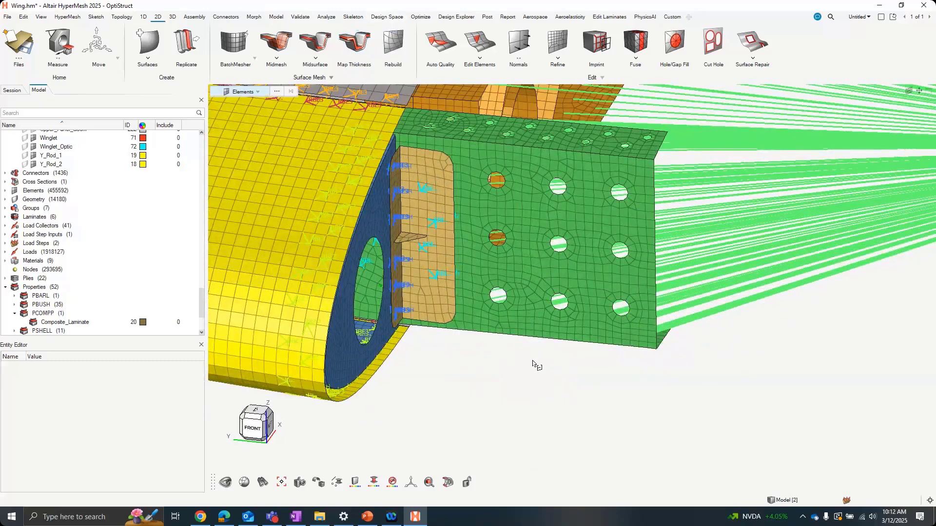
Undo the fitting's mesh rebuild to compare it with the original mesh, and redo it
{"action": "key", "text": "ctrl+z"}
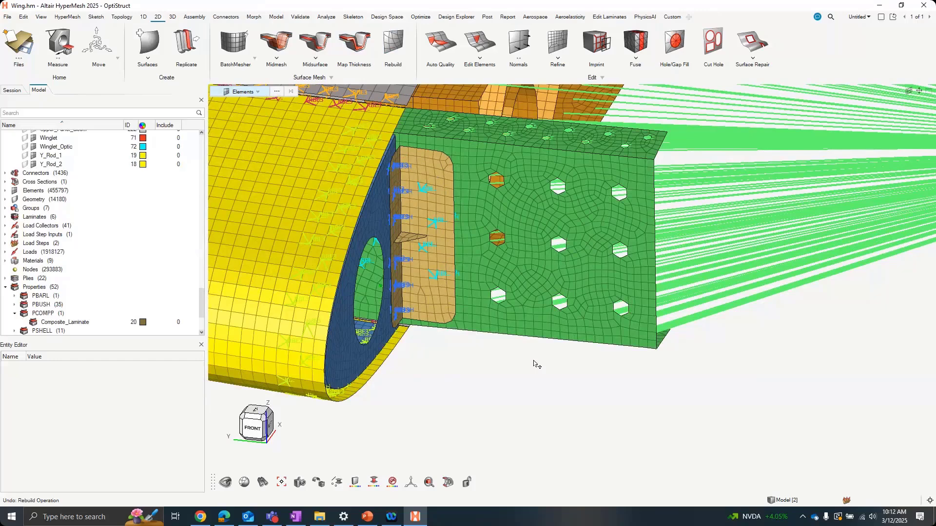
{"action": "key", "text": "ctrl+y"}
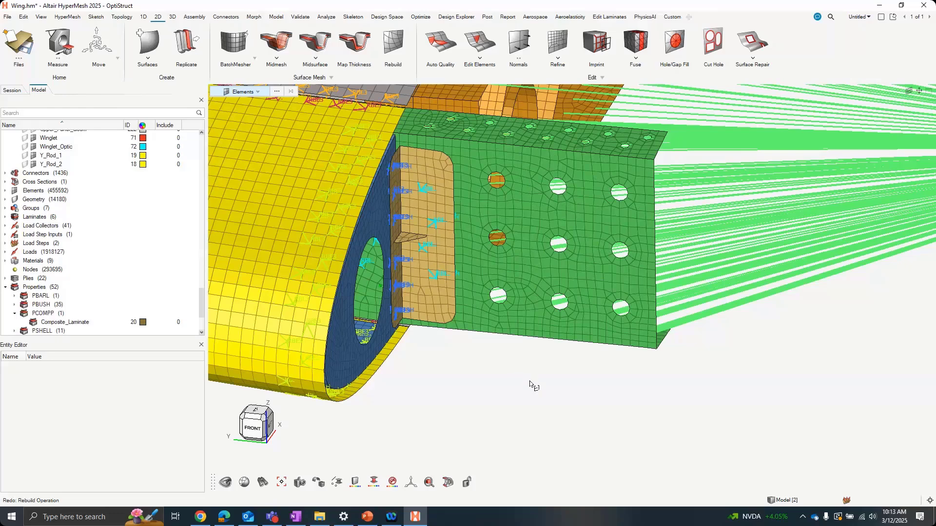
Measure the distance between two points on the wing's grey upper skin with the interactive Measure tool, and clear the measurement
{"action": "scroll", "coordinate": [530, 381], "scroll_direction": "down", "scroll_amount": 4}
{"action": "scroll", "coordinate": [529, 381], "scroll_direction": "down", "scroll_amount": 2}
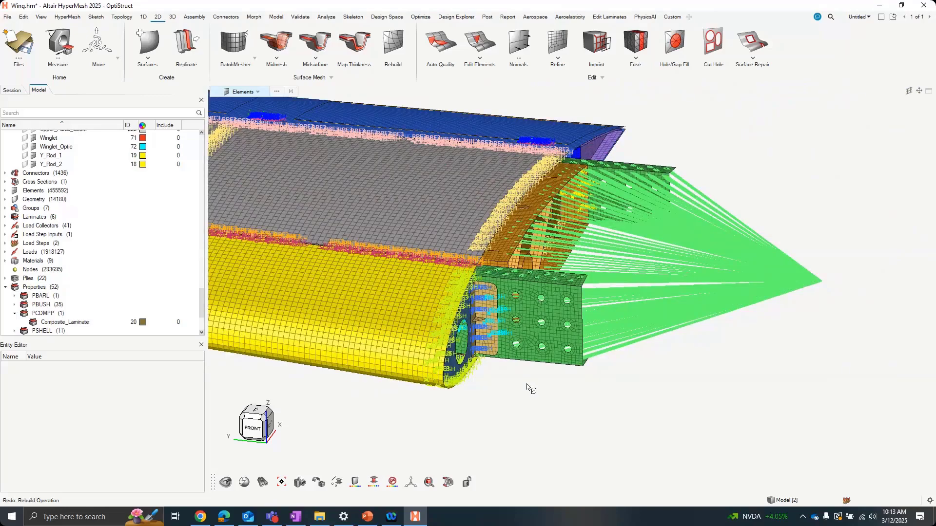
{"action": "middle_click_drag", "start_coordinate": [526, 384], "coordinate": [483, 378]}
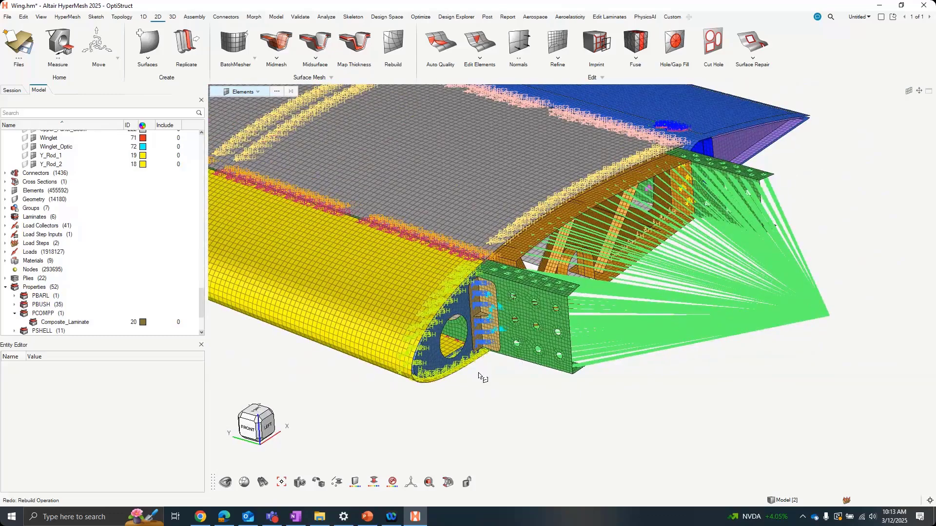
{"action": "scroll", "coordinate": [491, 370], "scroll_direction": "down", "scroll_amount": 5}
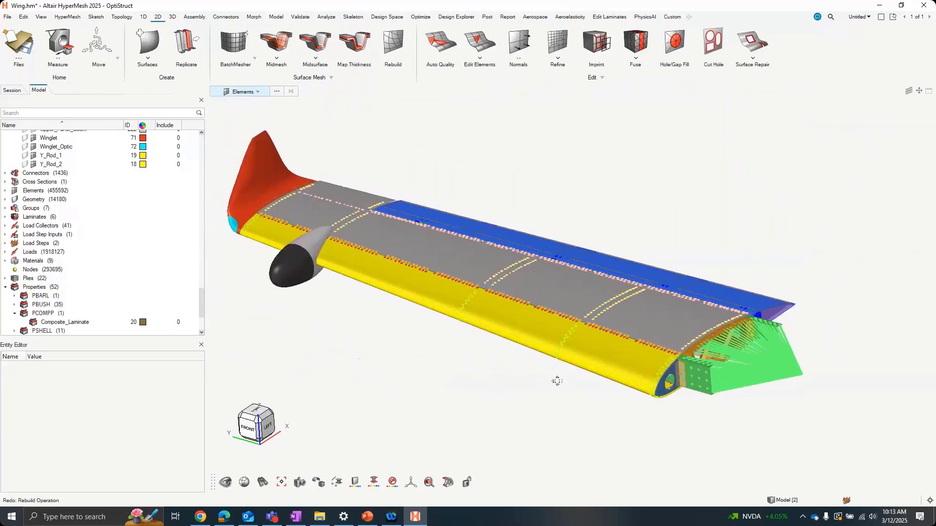
{"action": "right_click_drag", "start_coordinate": [558, 381], "coordinate": [569, 385]}
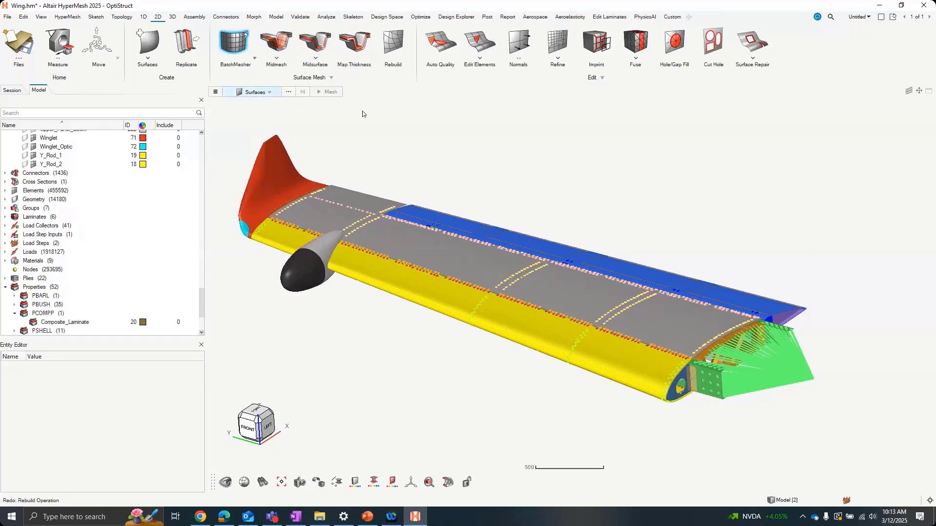
{"action": "key", "text": "Escape"}
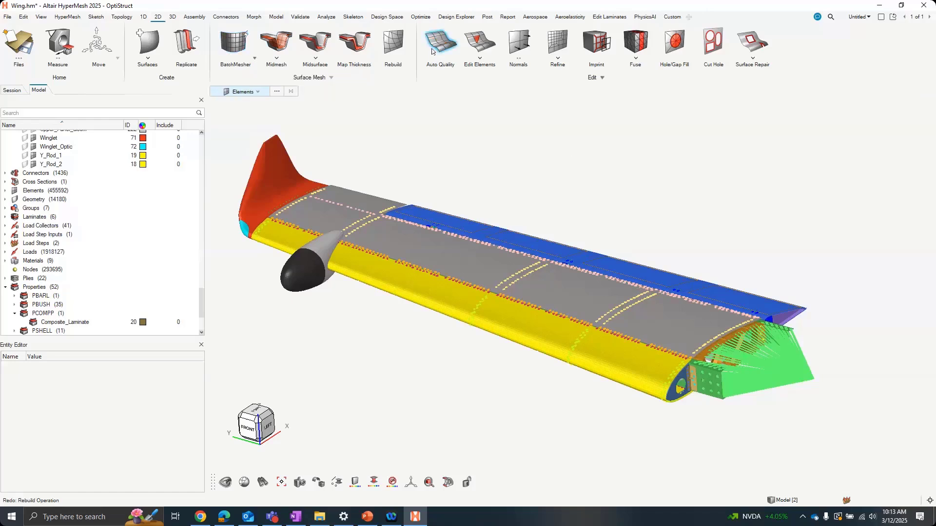
{"action": "left_click", "coordinate": [128, 20]}
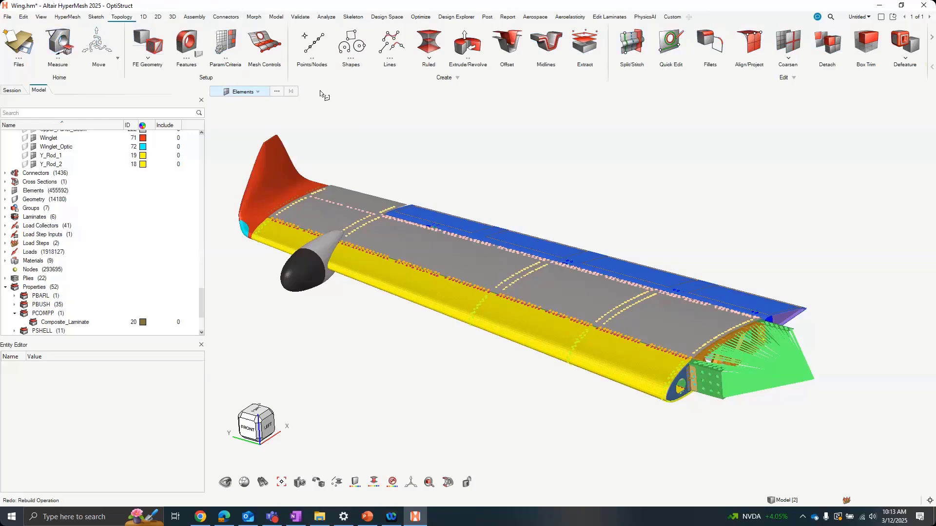
{"action": "key", "text": "F4"}
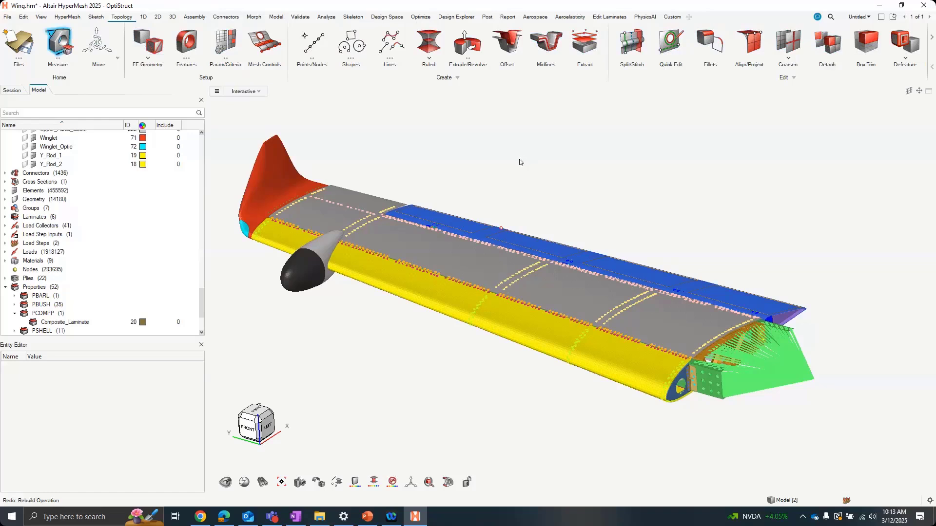
{"action": "left_click", "coordinate": [445, 263]}
{"action": "left_click", "coordinate": [488, 257]}
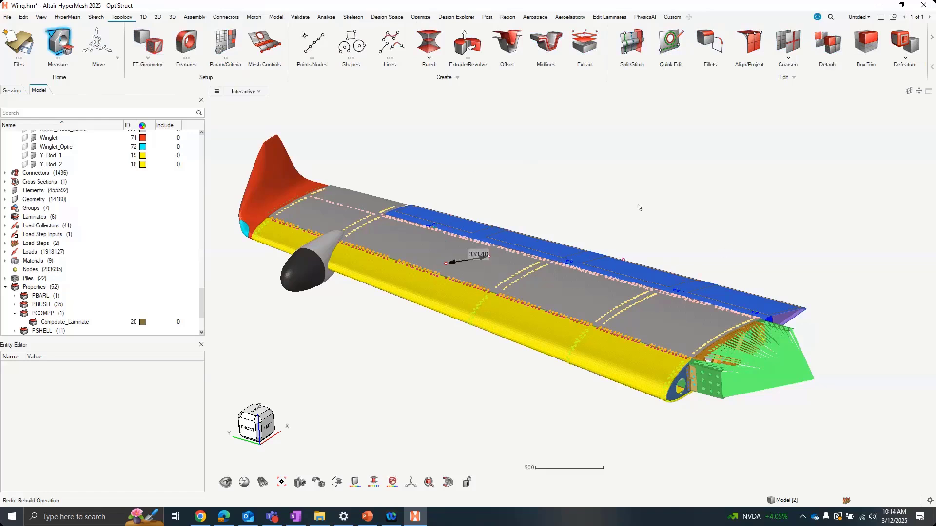
{"action": "left_click", "coordinate": [588, 184]}
{"action": "key", "text": "Escape"}
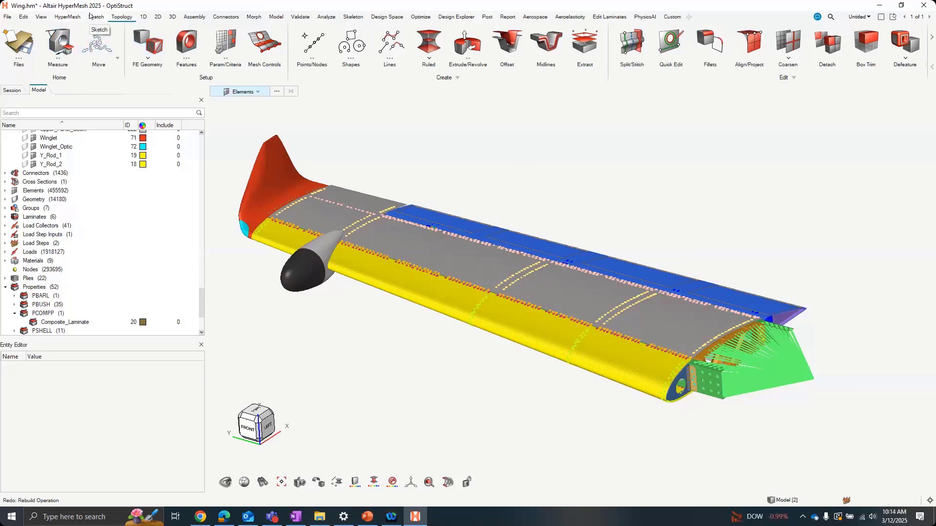
Open the keyboard shortcuts editor and hide the functions that have no shortcut assigned
{"action": "left_click", "coordinate": [41, 18]}
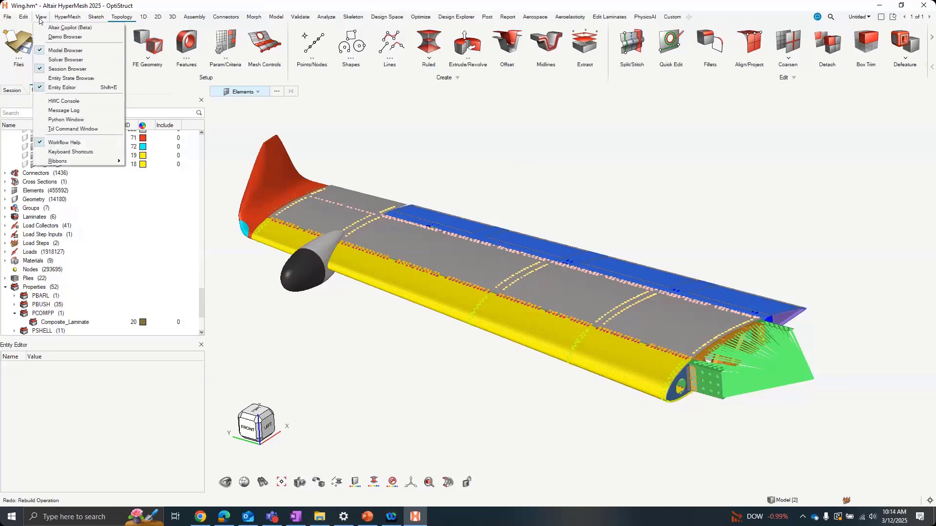
{"action": "left_click", "coordinate": [104, 152]}
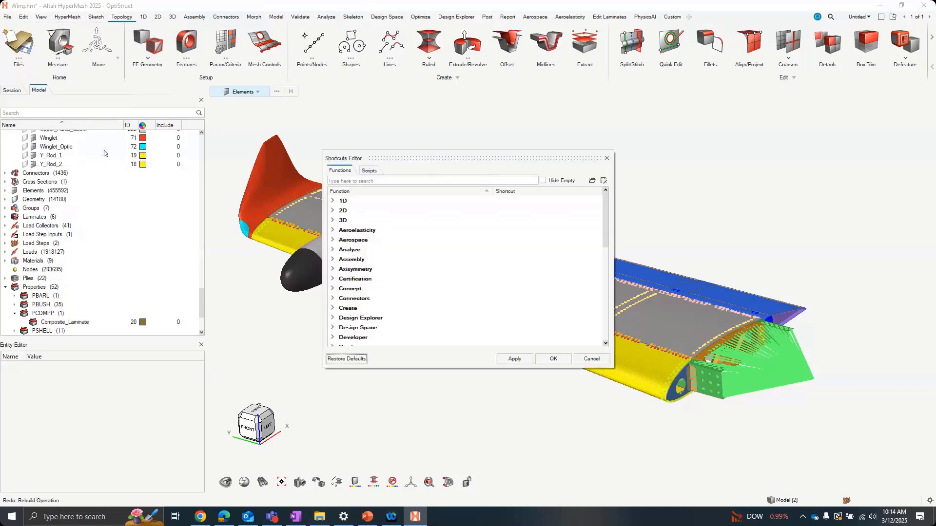
{"action": "key", "text": "ctrl"}
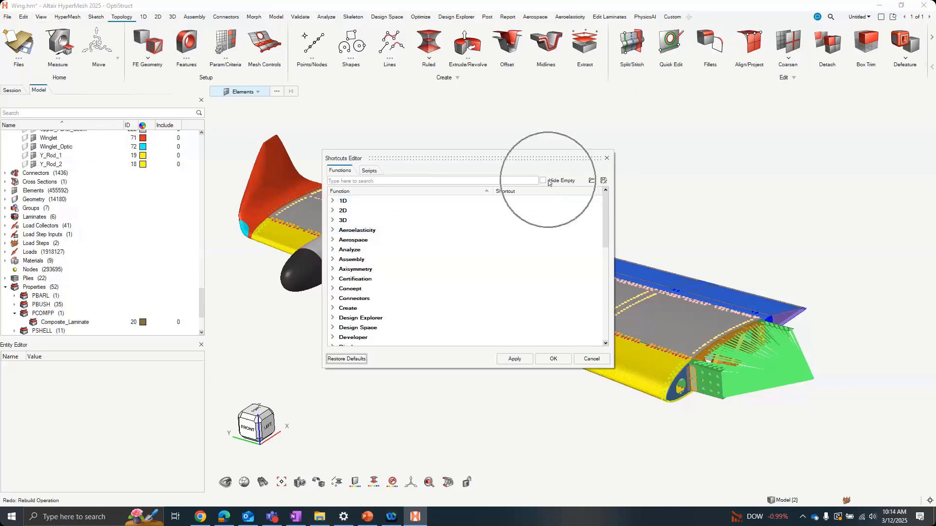
{"action": "left_click", "coordinate": [548, 182]}
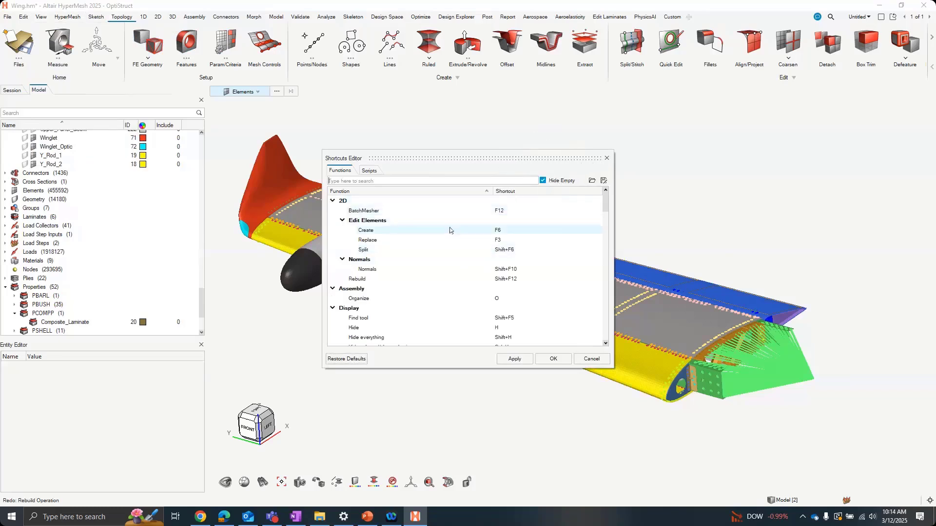
Examine the assigned keyboard shortcuts for the display, edit, entity selector, validation and view functions
{"action": "scroll", "coordinate": [455, 248], "scroll_direction": "down", "scroll_amount": 3}
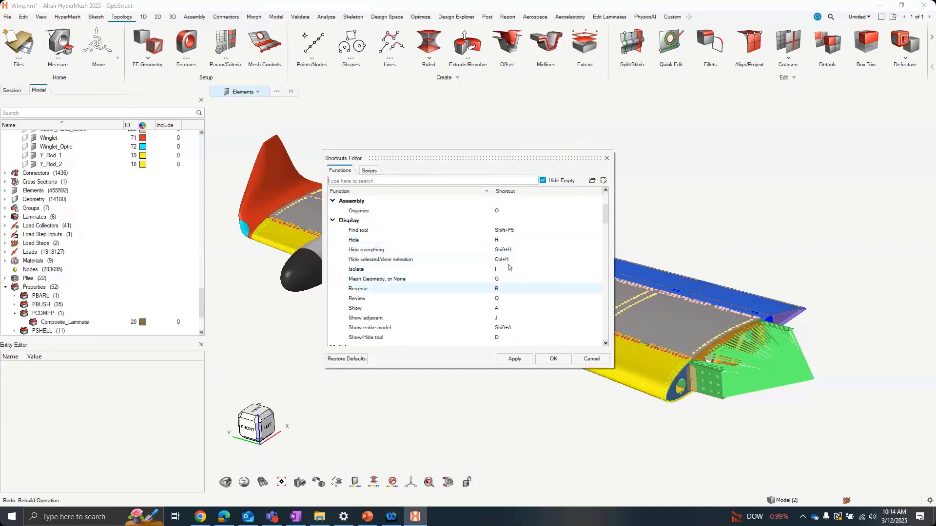
{"action": "scroll", "coordinate": [514, 259], "scroll_direction": "down", "scroll_amount": 8}
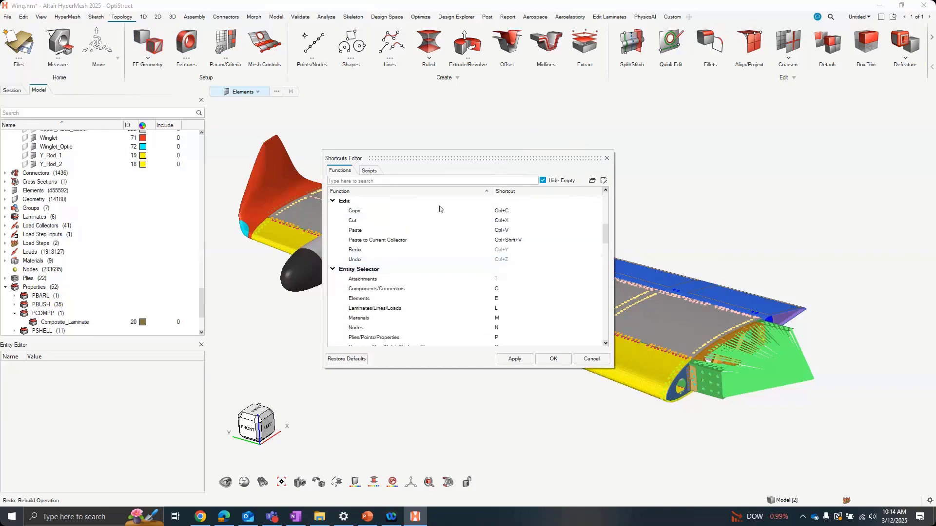
{"action": "scroll", "coordinate": [494, 253], "scroll_direction": "down", "scroll_amount": 10}
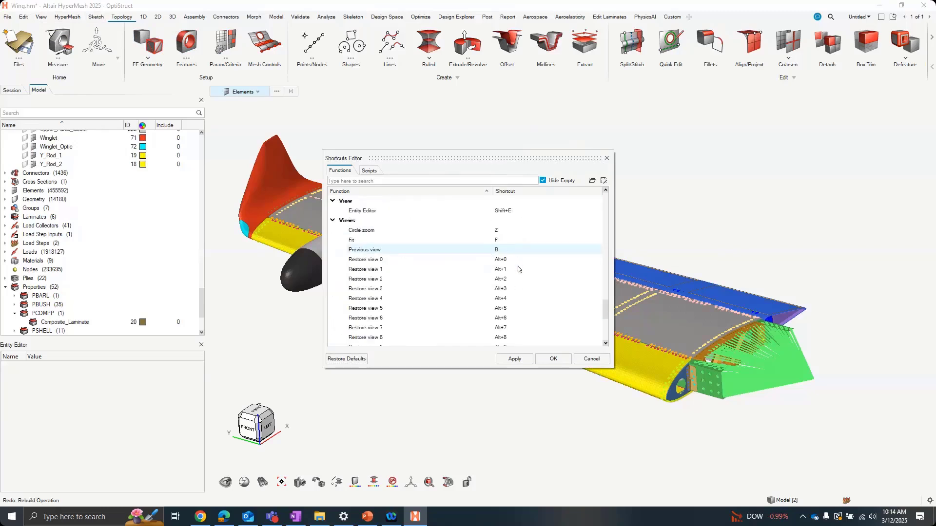
{"action": "scroll", "coordinate": [512, 261], "scroll_direction": "up", "scroll_amount": 5}
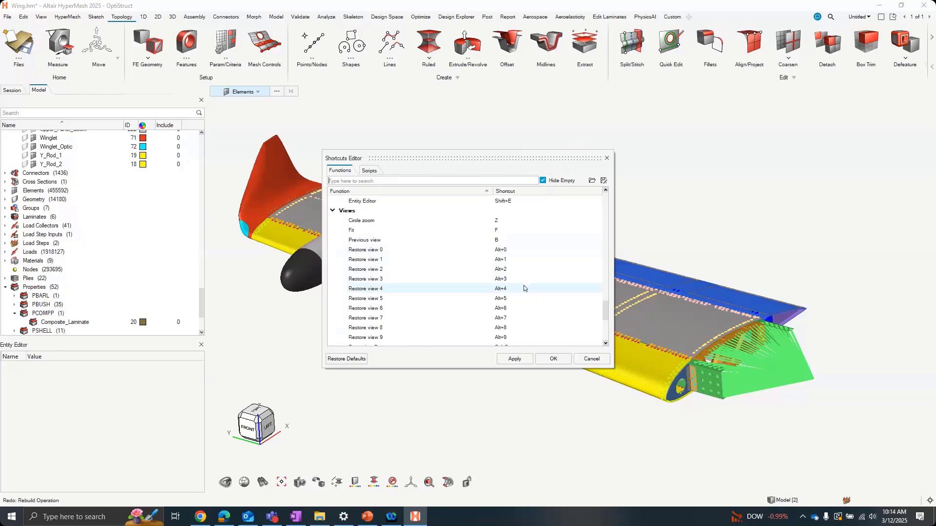
{"action": "scroll", "coordinate": [524, 288], "scroll_direction": "down", "scroll_amount": 4}
{"action": "scroll", "coordinate": [524, 288], "scroll_direction": "up", "scroll_amount": 6}
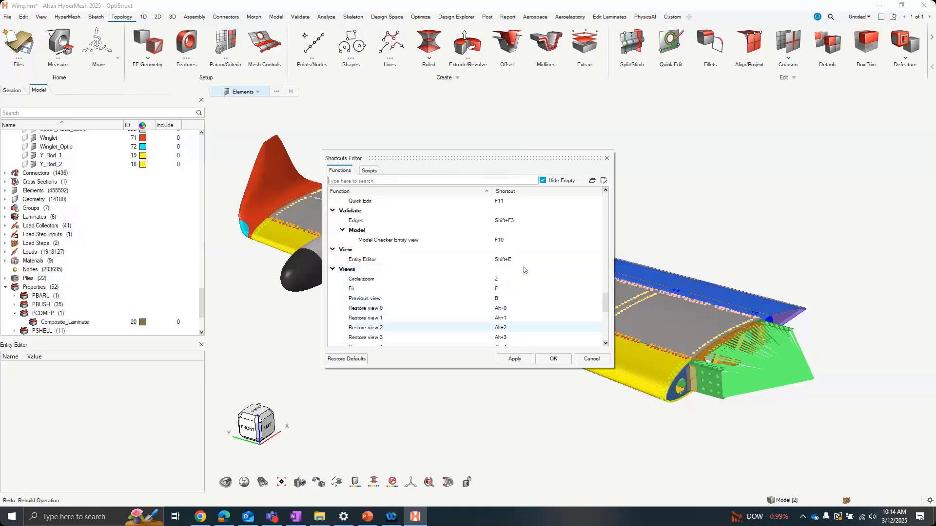
{"action": "scroll", "coordinate": [545, 310], "scroll_direction": "up", "scroll_amount": 3}
{"action": "scroll", "coordinate": [545, 306], "scroll_direction": "up", "scroll_amount": 15}
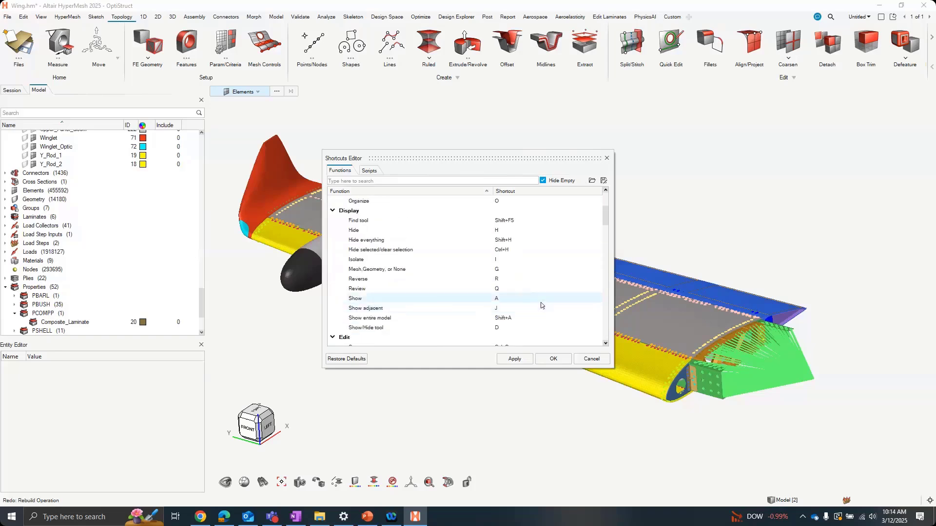
List the functions without assigned shortcuts again and collapse the function groups from 1D through File
{"action": "left_click", "coordinate": [542, 180]}
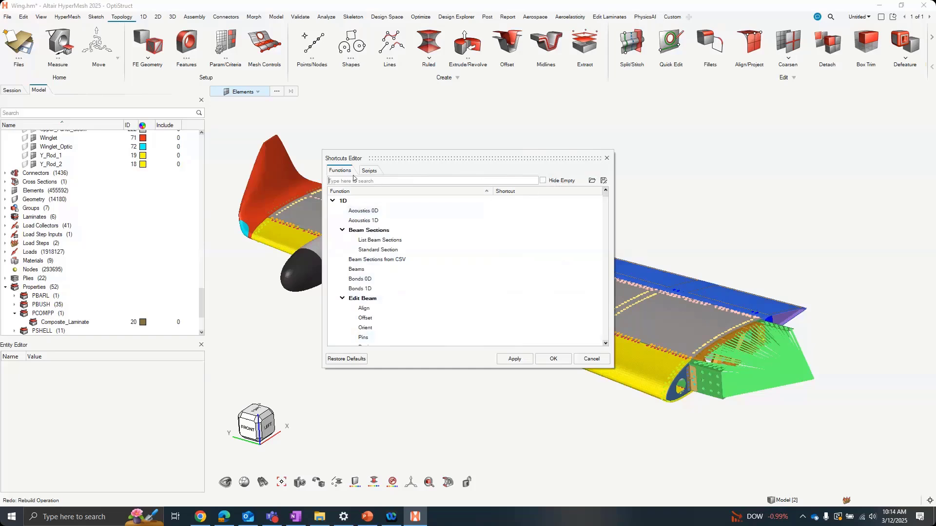
{"action": "left_click", "coordinate": [331, 200]}
{"action": "left_click", "coordinate": [332, 211]}
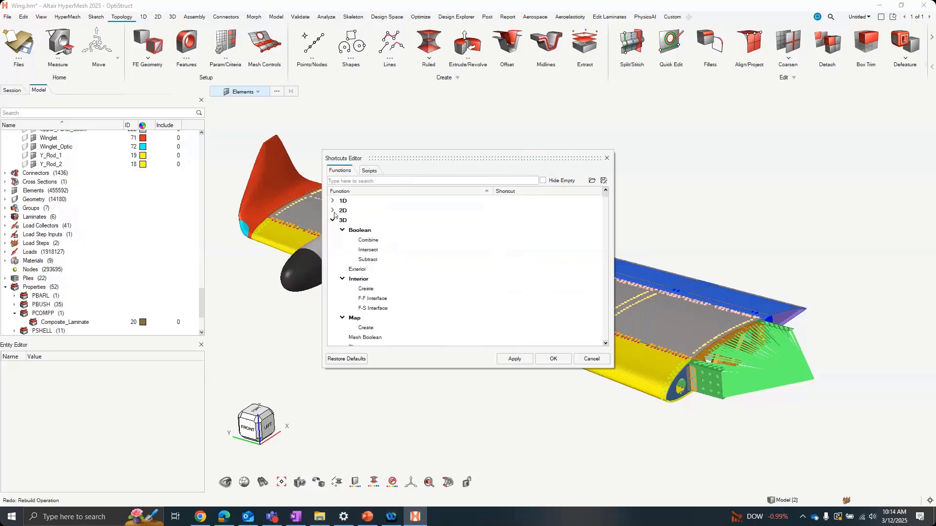
{"action": "left_click", "coordinate": [332, 220]}
{"action": "left_click", "coordinate": [332, 230]}
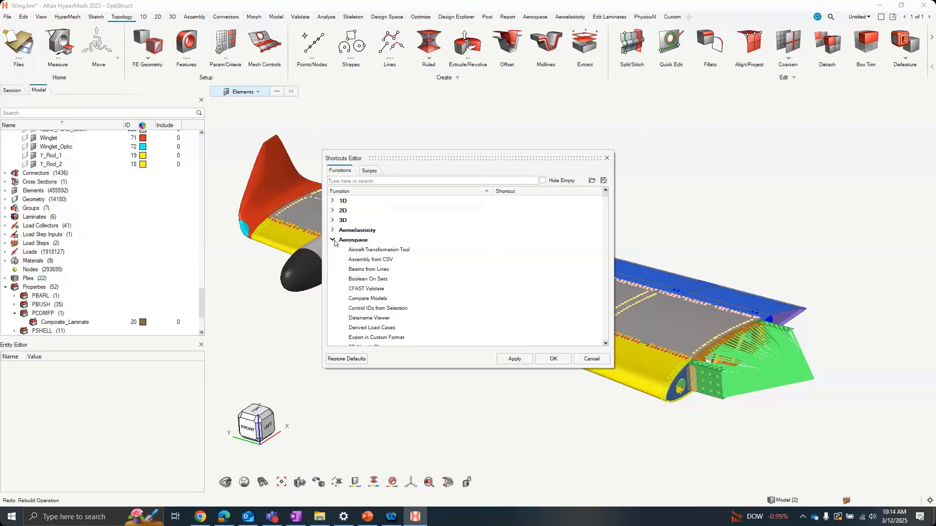
{"action": "left_click", "coordinate": [331, 239]}
{"action": "left_click", "coordinate": [332, 249]}
{"action": "left_click", "coordinate": [332, 260]}
{"action": "left_click", "coordinate": [332, 269]}
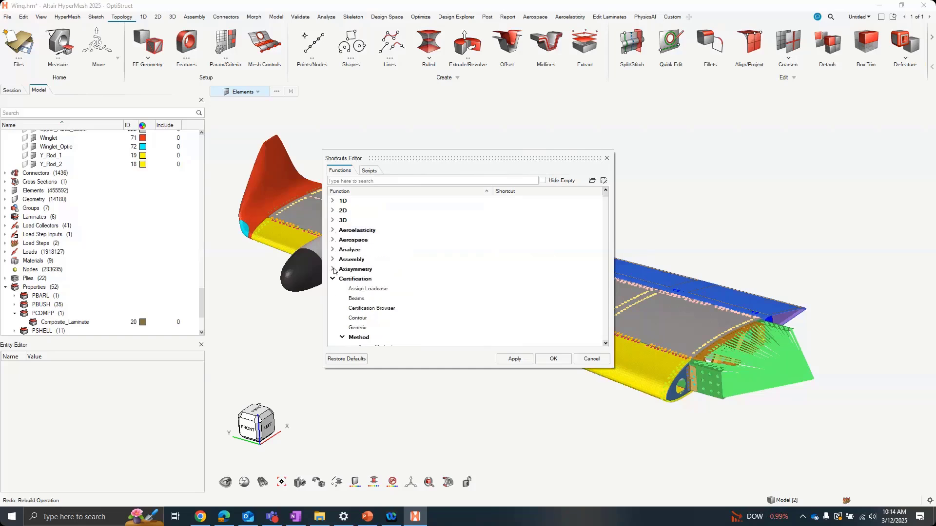
{"action": "left_click", "coordinate": [332, 279]}
{"action": "left_click", "coordinate": [332, 289]}
{"action": "left_click", "coordinate": [332, 298]}
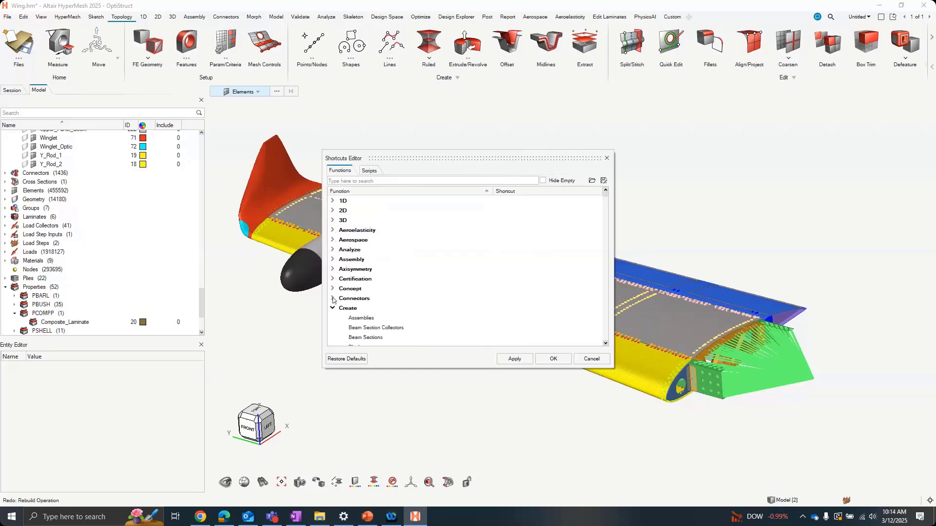
{"action": "left_click", "coordinate": [332, 308]}
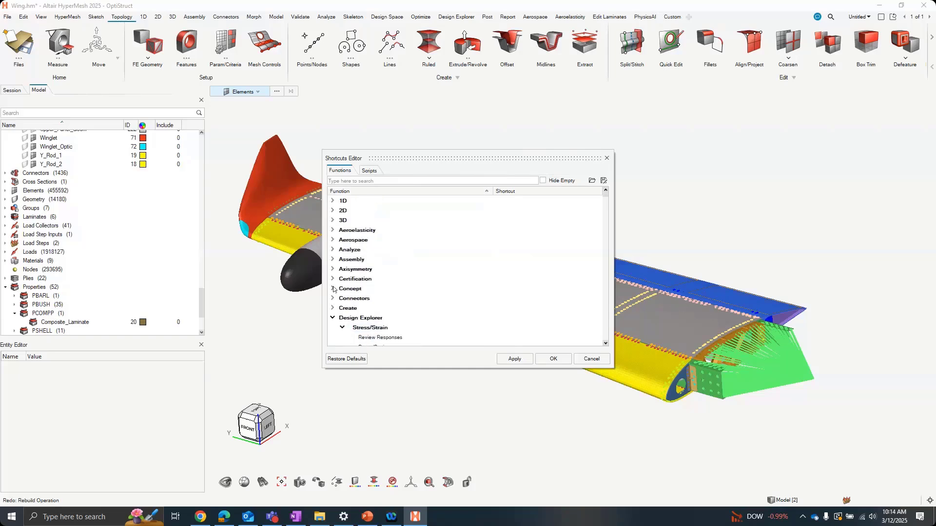
{"action": "scroll", "coordinate": [346, 275], "scroll_direction": "down", "scroll_amount": 1}
{"action": "left_click", "coordinate": [332, 289]}
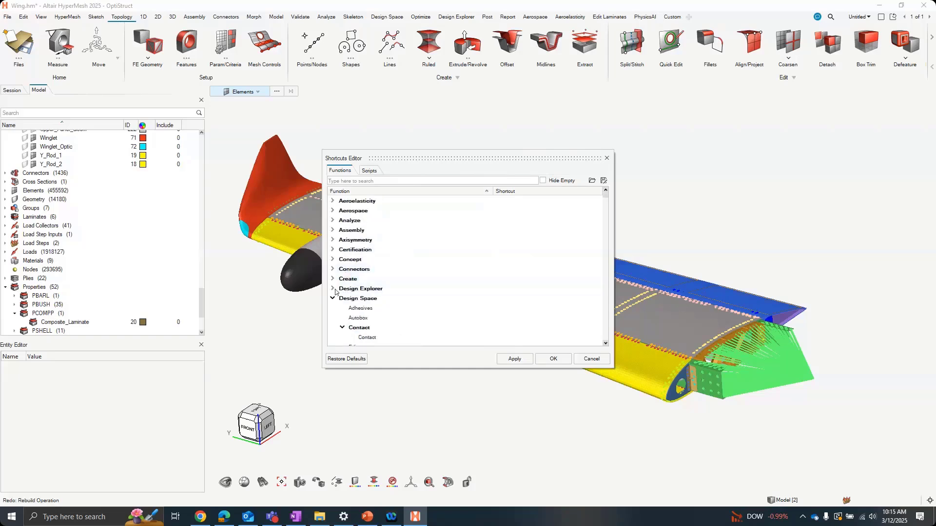
{"action": "left_click", "coordinate": [332, 298]}
{"action": "left_click", "coordinate": [333, 307]}
{"action": "scroll", "coordinate": [333, 299], "scroll_direction": "down", "scroll_amount": 1}
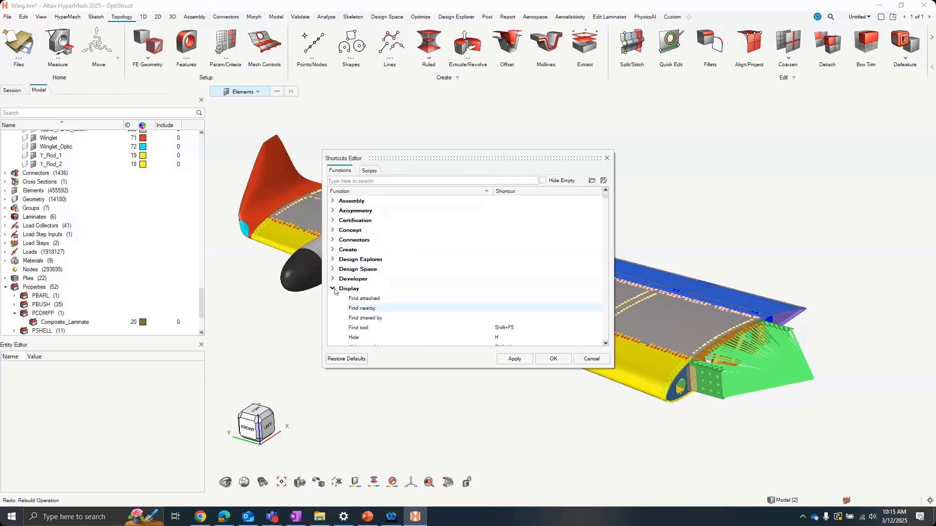
{"action": "left_click", "coordinate": [334, 290]}
{"action": "left_click", "coordinate": [333, 298]}
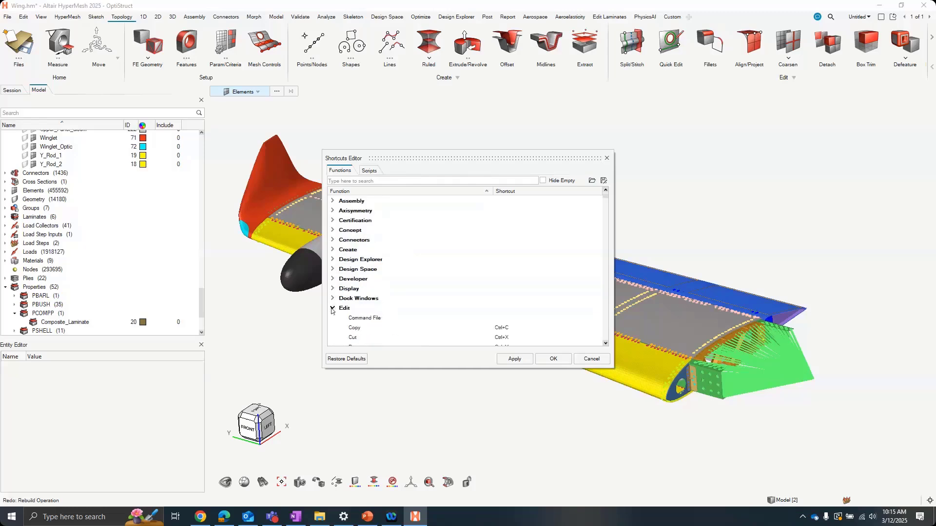
{"action": "left_click", "coordinate": [333, 308]}
{"action": "left_click", "coordinate": [332, 318]}
{"action": "left_click", "coordinate": [332, 327]}
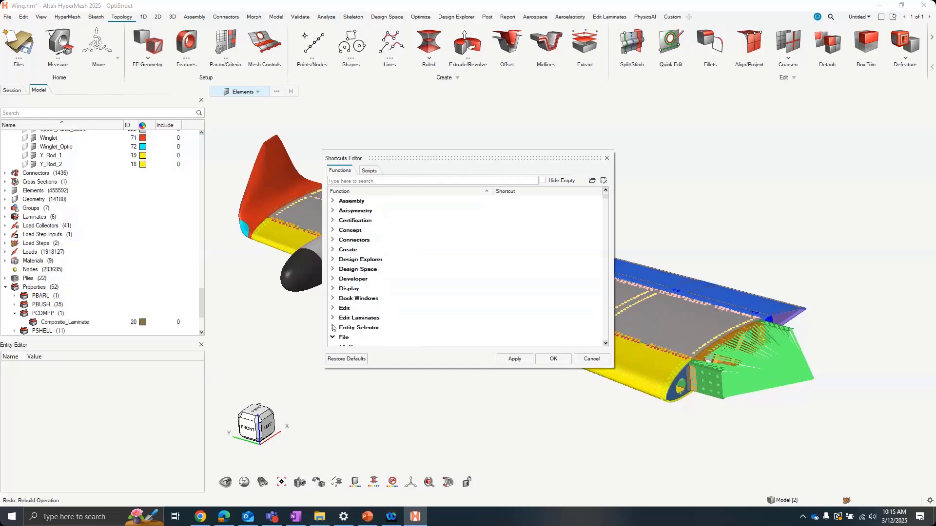
{"action": "scroll", "coordinate": [333, 326], "scroll_direction": "down", "scroll_amount": 2}
{"action": "left_click", "coordinate": [331, 279]}
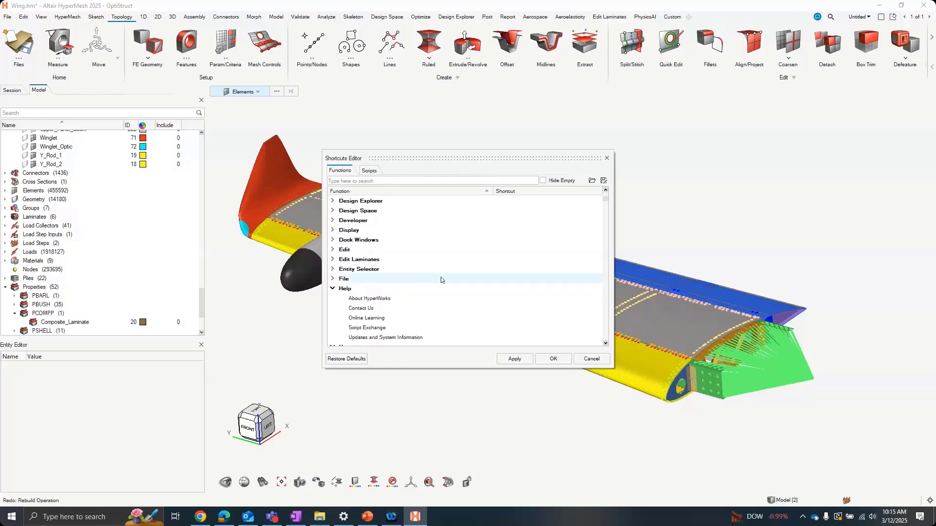
{"action": "scroll", "coordinate": [473, 272], "scroll_direction": "up", "scroll_amount": 4}
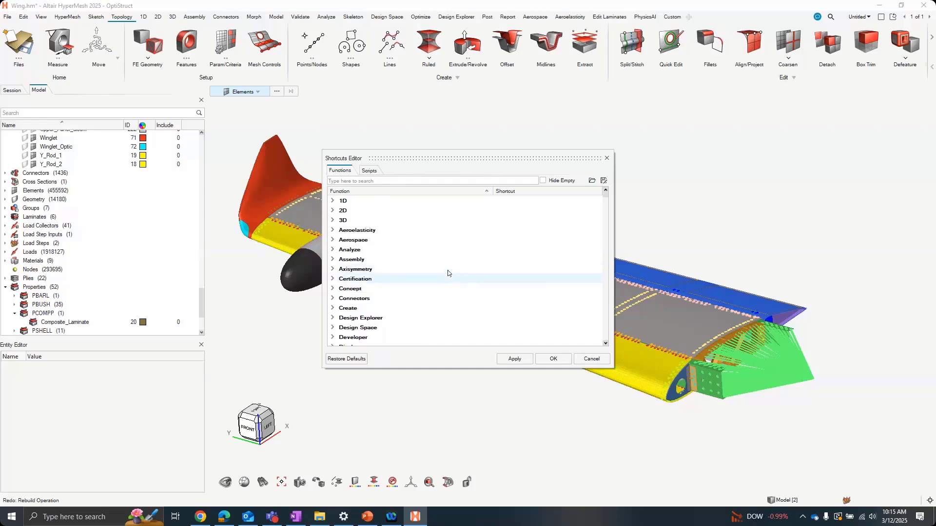
Expand the 2D function group and examine the shortcuts assigned to its meshing and element editing functions
{"action": "left_click", "coordinate": [334, 211]}
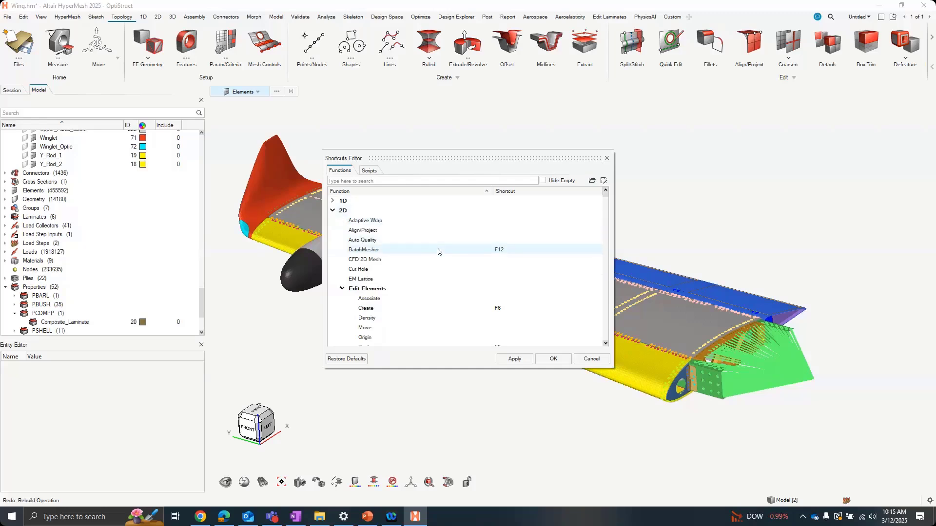
{"action": "scroll", "coordinate": [438, 251], "scroll_direction": "down", "scroll_amount": 2}
{"action": "scroll", "coordinate": [438, 251], "scroll_direction": "down", "scroll_amount": 3}
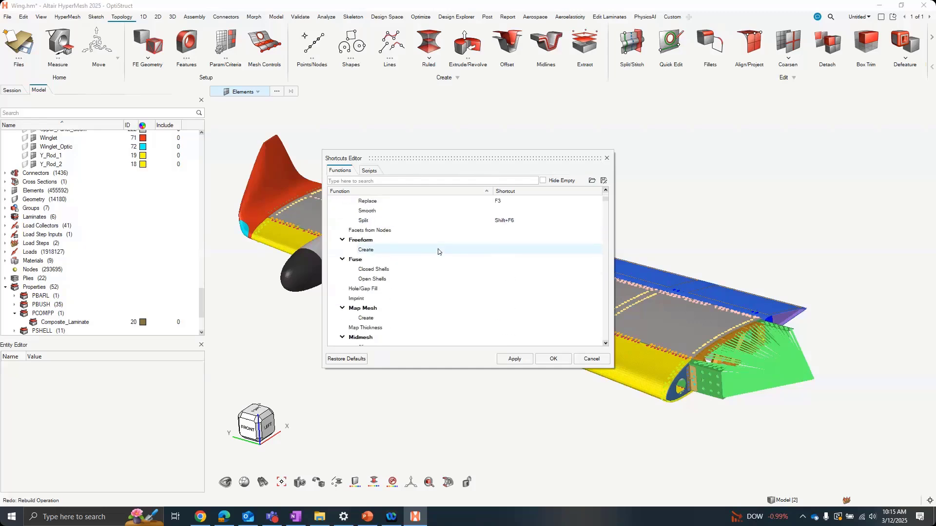
{"action": "scroll", "coordinate": [438, 251], "scroll_direction": "down", "scroll_amount": 2}
{"action": "scroll", "coordinate": [438, 251], "scroll_direction": "down", "scroll_amount": 6}
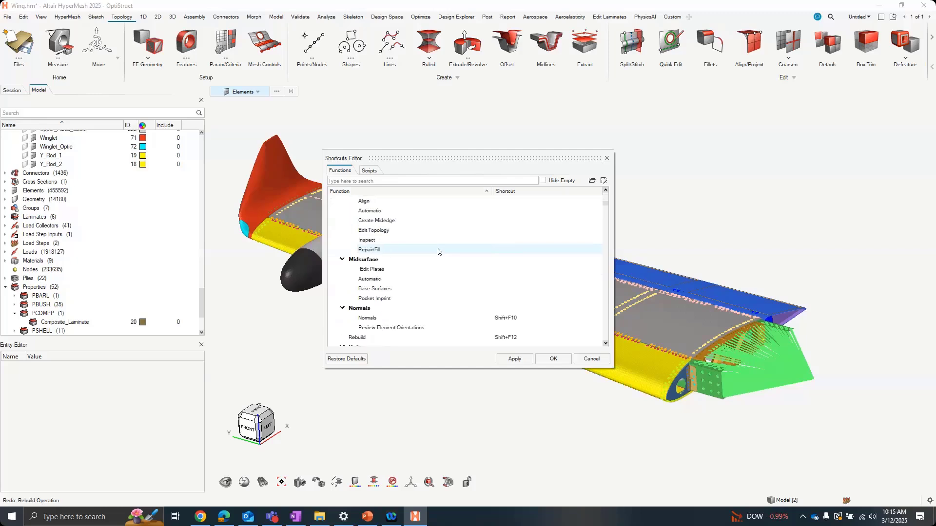
{"action": "scroll", "coordinate": [437, 251], "scroll_direction": "down", "scroll_amount": 4}
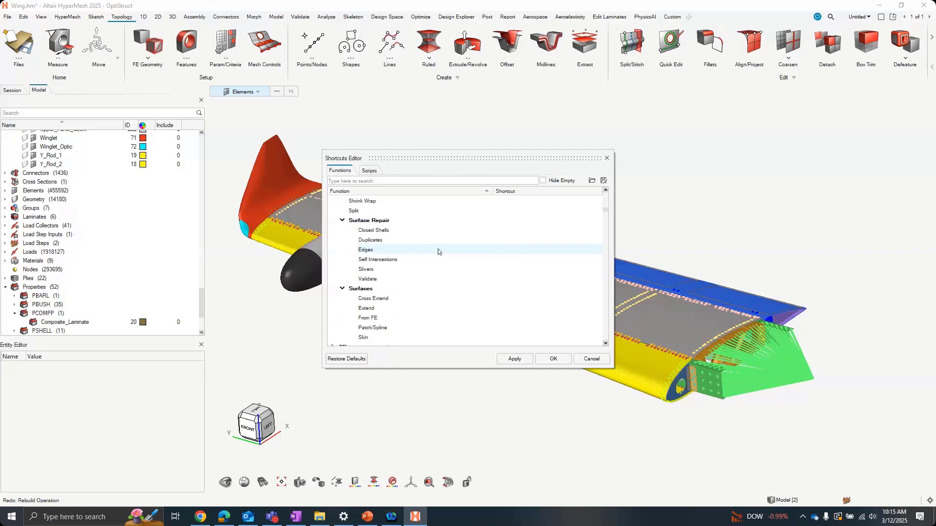
{"action": "scroll", "coordinate": [439, 252], "scroll_direction": "up", "scroll_amount": 7}
{"action": "scroll", "coordinate": [438, 252], "scroll_direction": "up", "scroll_amount": 10}
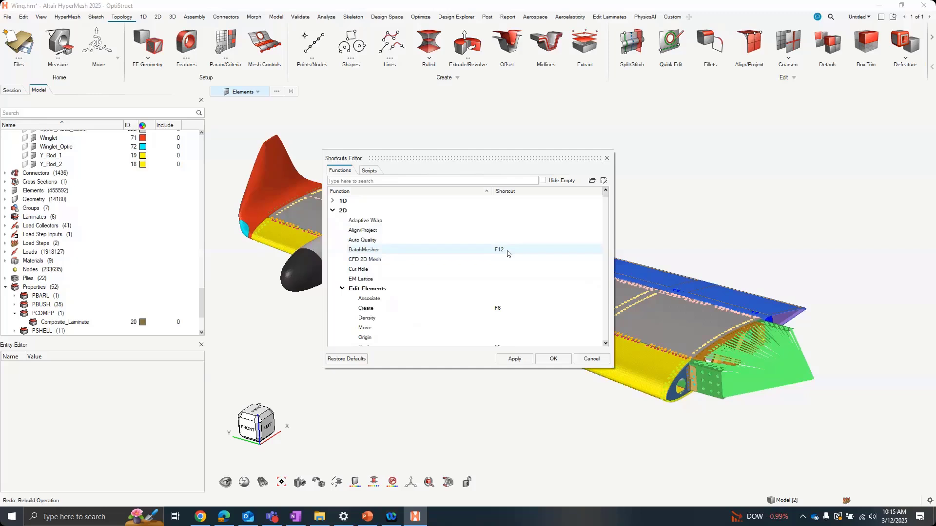
Reassign the F12 shortcut from BatchMesher to the 2D Freeform Create function and apply the change
{"action": "left_click", "coordinate": [343, 289]}
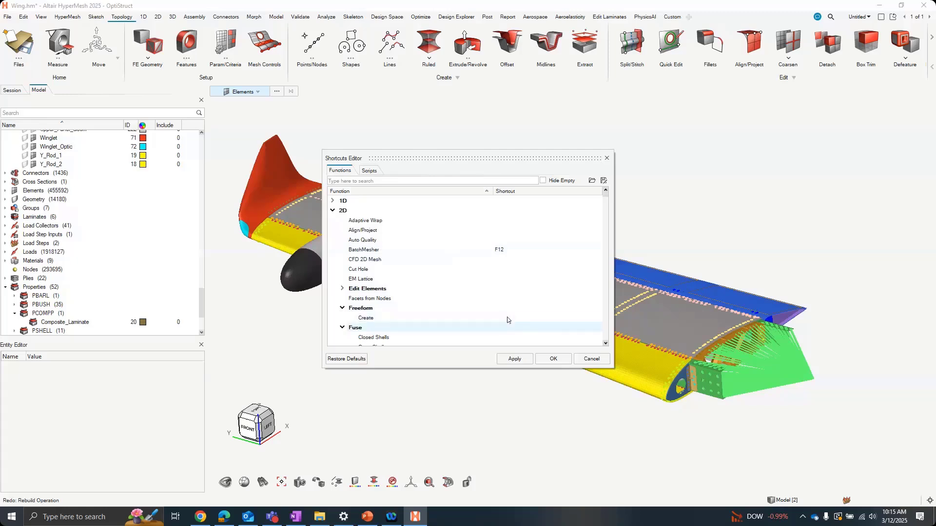
{"action": "left_click", "coordinate": [507, 318]}
{"action": "double_click", "coordinate": [507, 316]}
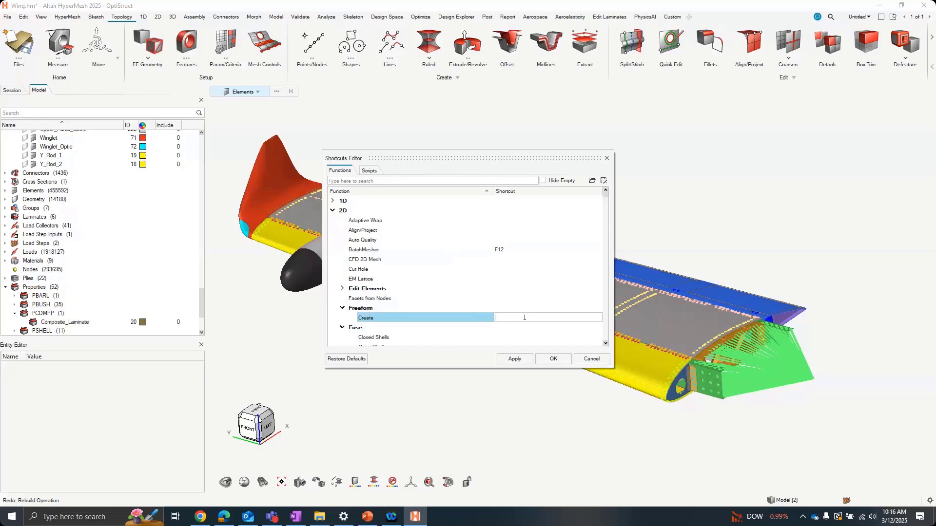
{"action": "key", "text": "F12"}
{"action": "left_click", "coordinate": [515, 359]}
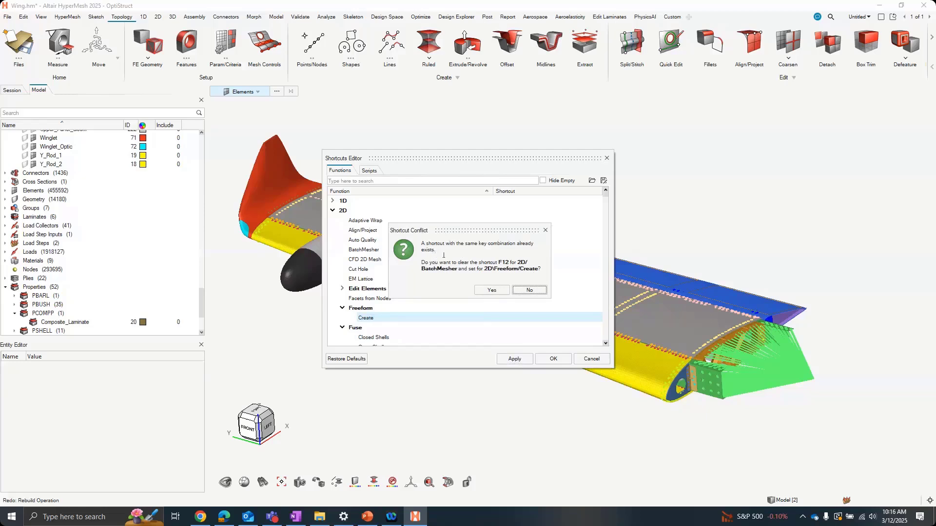
{"action": "left_click", "coordinate": [492, 291]}
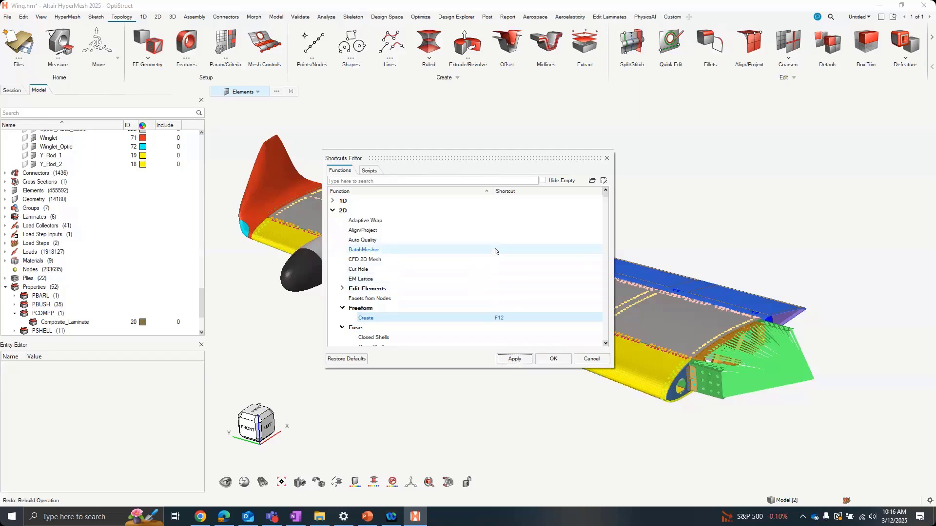
{"action": "left_click", "coordinate": [515, 250]}
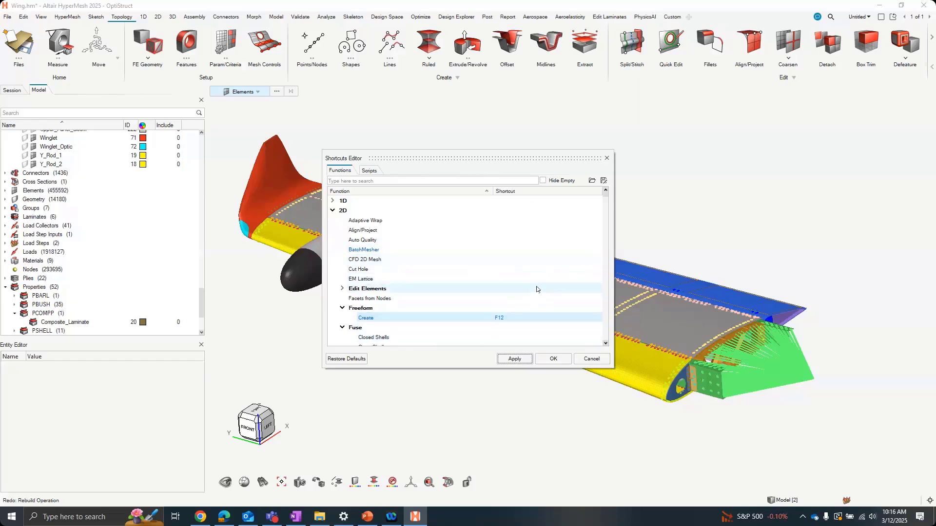
Look through the remaining function groups in the shortcuts list, including the functions in the 3D group
{"action": "scroll", "coordinate": [537, 289], "scroll_direction": "down", "scroll_amount": 1}
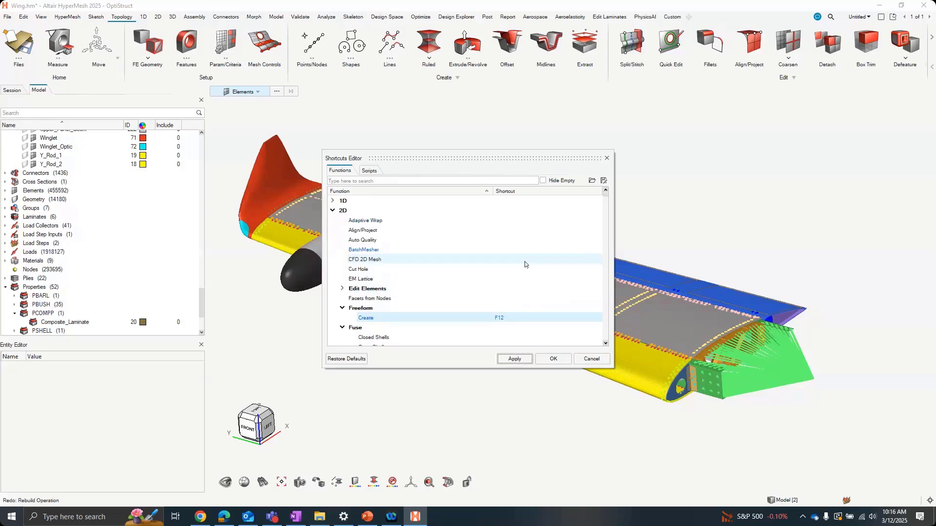
{"action": "scroll", "coordinate": [490, 265], "scroll_direction": "down", "scroll_amount": 6}
{"action": "scroll", "coordinate": [485, 261], "scroll_direction": "up", "scroll_amount": 10}
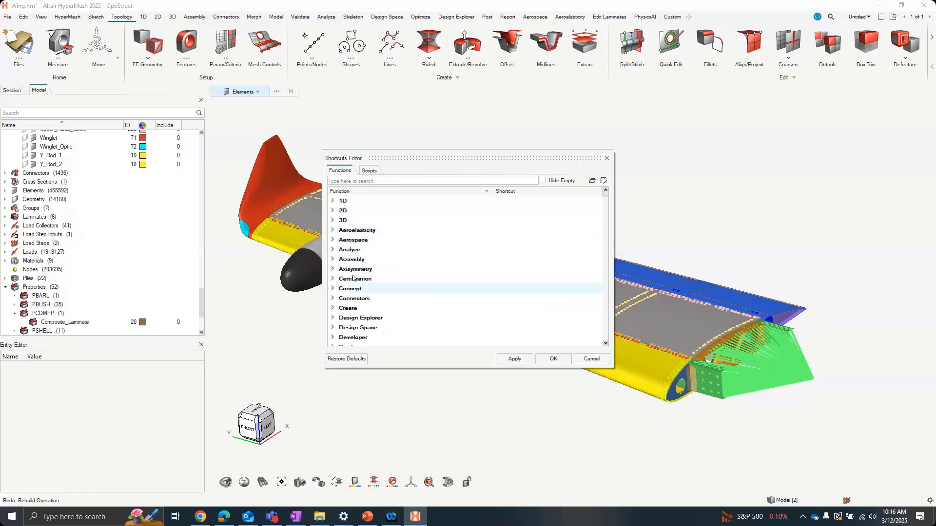
{"action": "scroll", "coordinate": [373, 254], "scroll_direction": "down", "scroll_amount": 3}
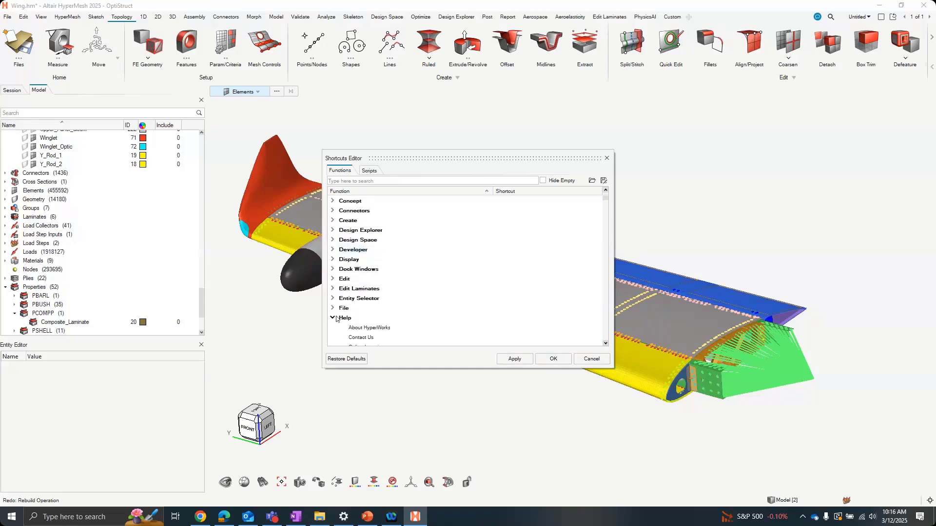
{"action": "scroll", "coordinate": [360, 262], "scroll_direction": "up", "scroll_amount": 1}
{"action": "scroll", "coordinate": [360, 262], "scroll_direction": "up", "scroll_amount": 2}
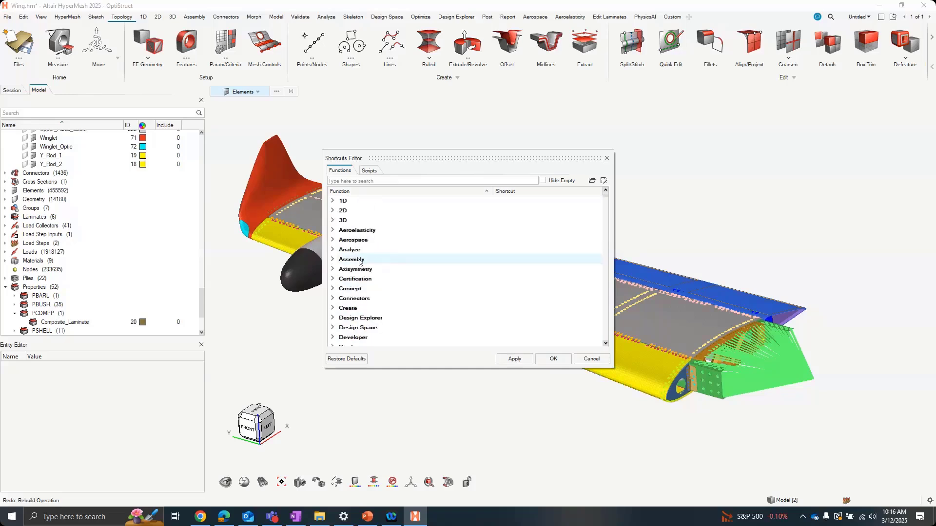
{"action": "scroll", "coordinate": [348, 269], "scroll_direction": "down", "scroll_amount": 3}
{"action": "scroll", "coordinate": [346, 269], "scroll_direction": "up", "scroll_amount": 2}
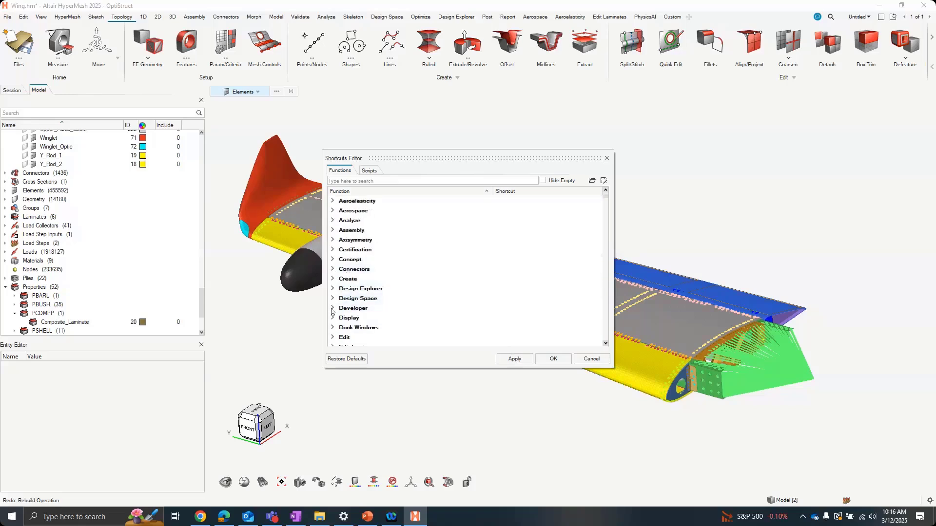
{"action": "scroll", "coordinate": [333, 312], "scroll_direction": "up", "scroll_amount": 1}
{"action": "left_click", "coordinate": [332, 221]}
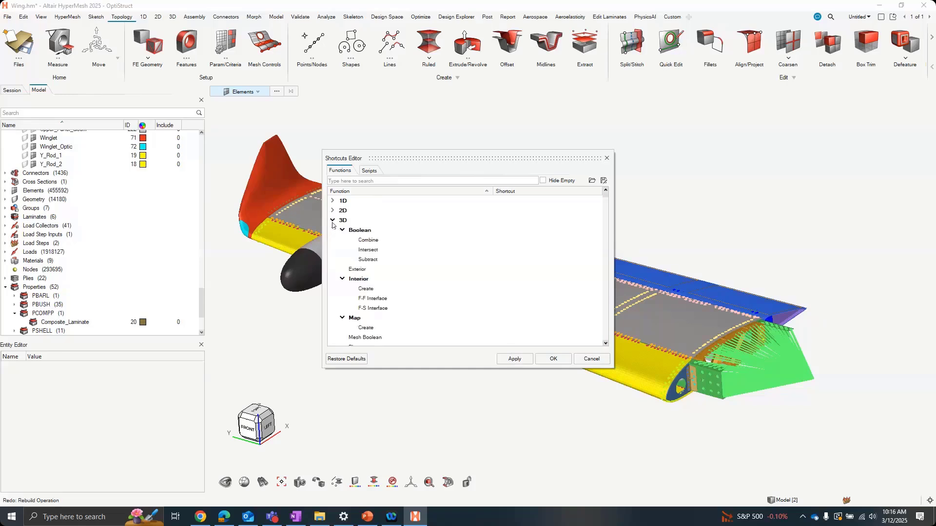
{"action": "scroll", "coordinate": [363, 266], "scroll_direction": "down", "scroll_amount": 2}
{"action": "scroll", "coordinate": [363, 265], "scroll_direction": "down", "scroll_amount": 1}
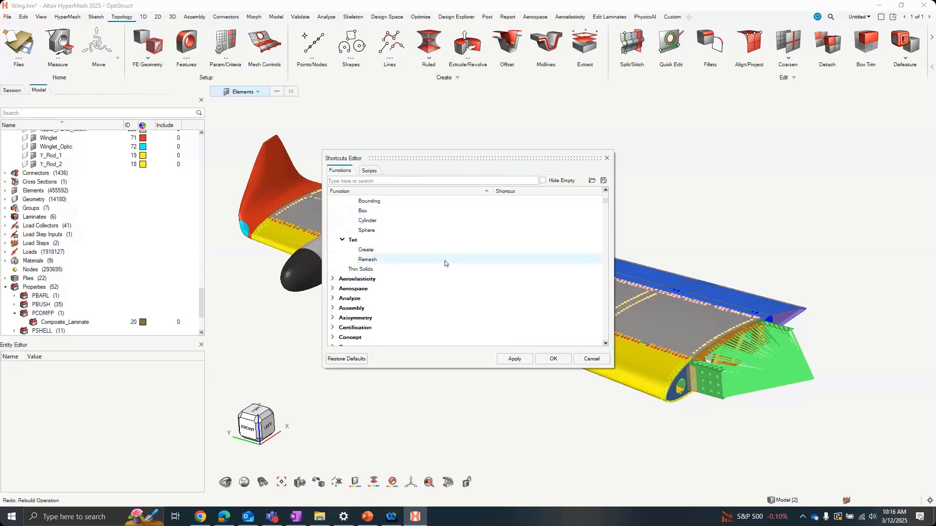
Search the shortcut functions for "extru"
{"action": "type", "text": "extruid"}
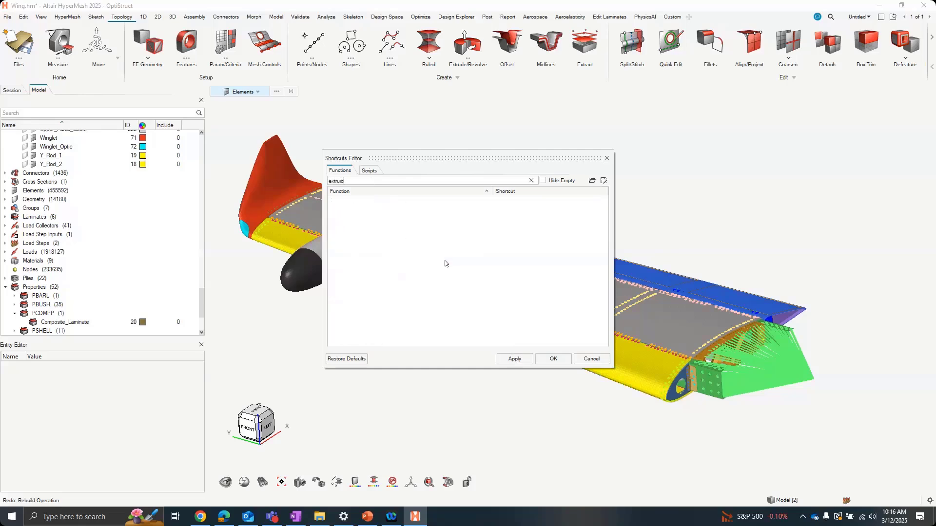
{"action": "key", "text": "BackSpace"}
{"action": "key", "text": "BackSpace"}
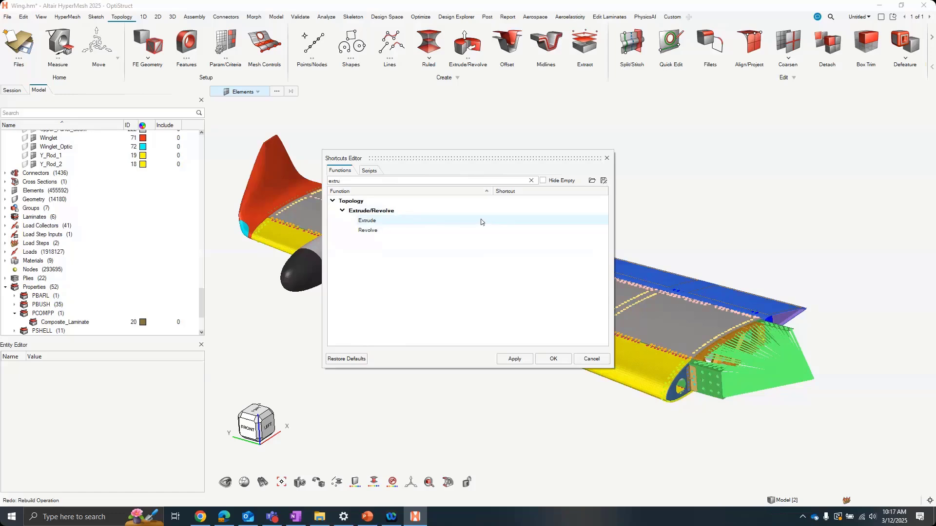
Try to assign Shift+E to the Extrude function in the Topology group, keeping the existing Entity Editor shortcut
{"action": "left_click", "coordinate": [504, 222]}
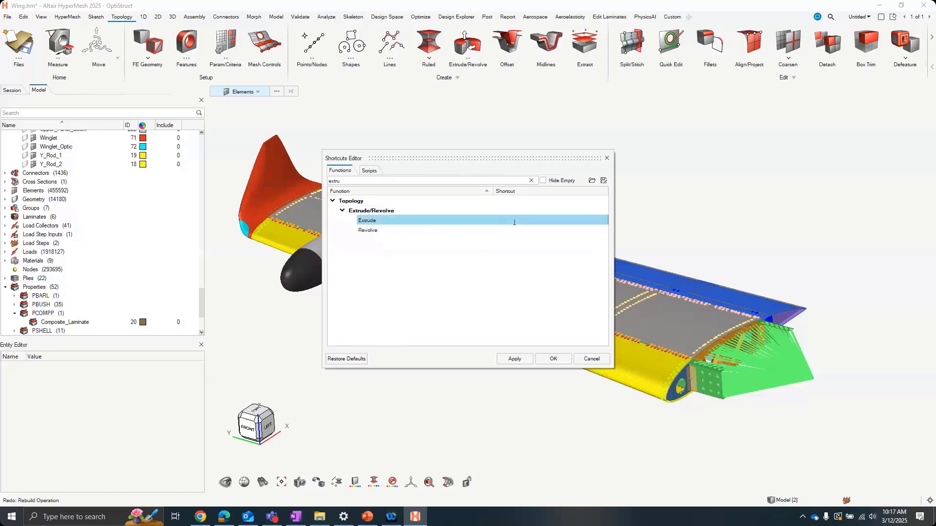
{"action": "left_click", "coordinate": [514, 222]}
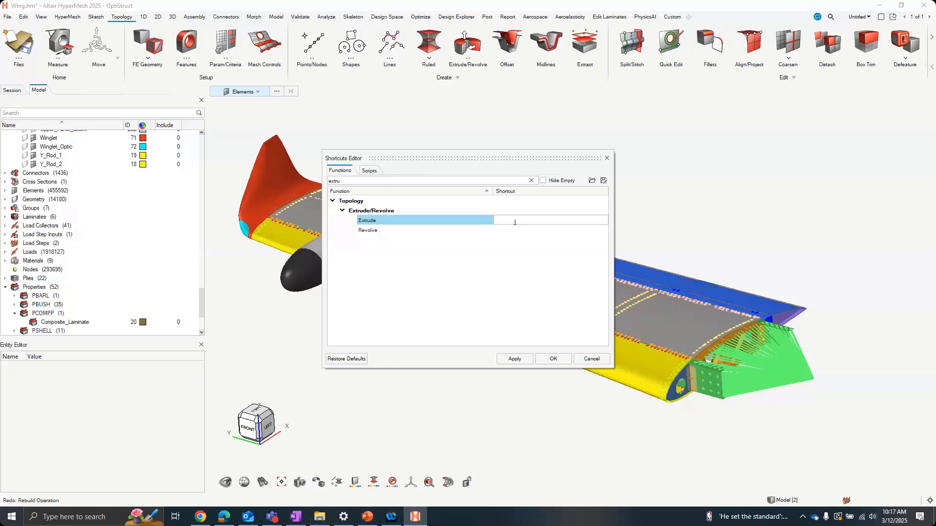
{"action": "key", "text": "shift+e"}
{"action": "left_click", "coordinate": [521, 358]}
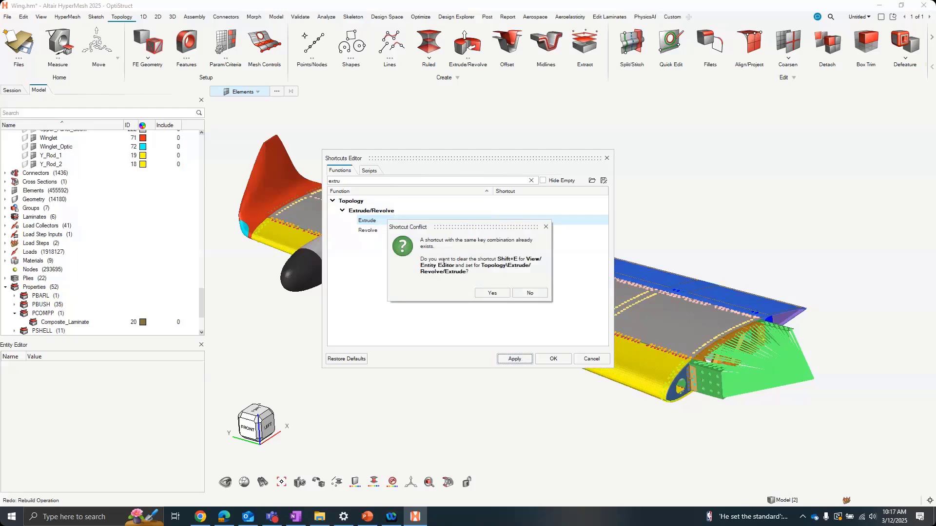
{"action": "left_click", "coordinate": [546, 227]}
Try to assign Ctrl+E to the Extrude function in the Topology group, keeping the existing Export shortcut
{"action": "left_click", "coordinate": [520, 221]}
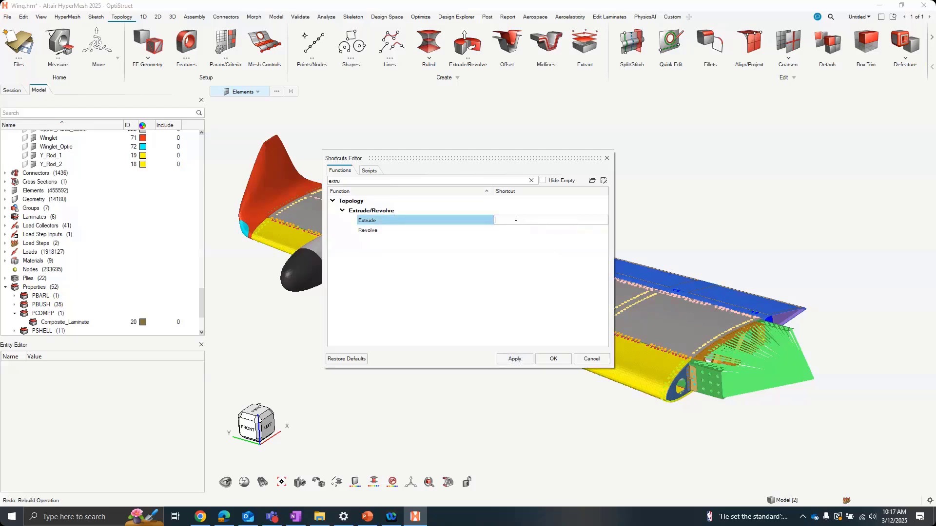
{"action": "key", "text": "ctrl+e"}
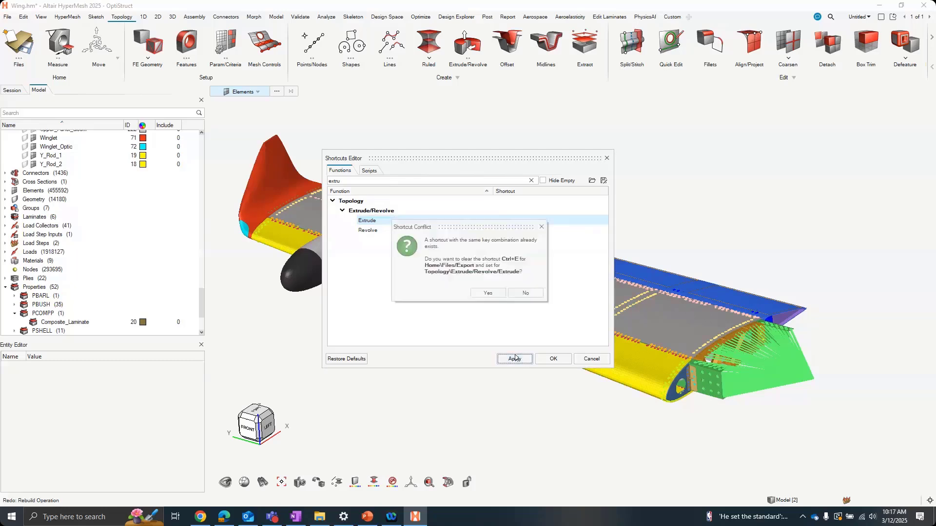
{"action": "left_click", "coordinate": [518, 359]}
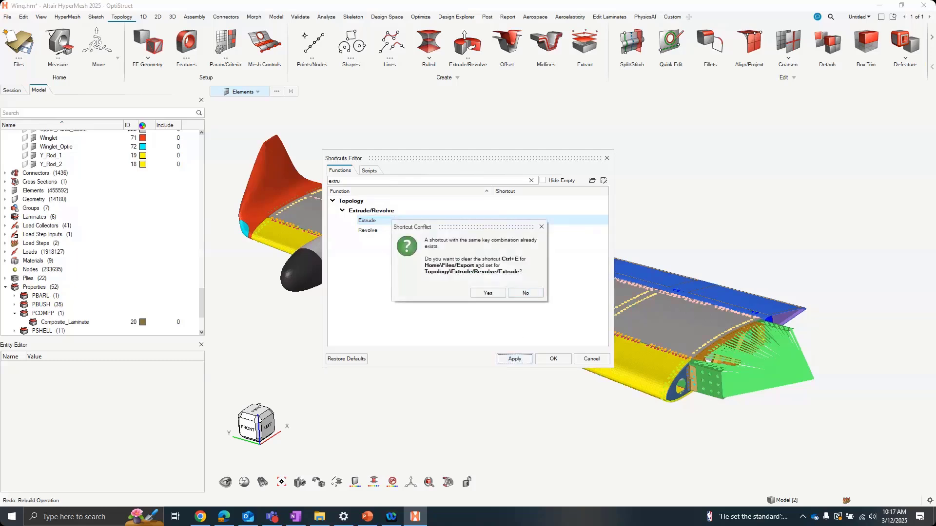
{"action": "left_click", "coordinate": [527, 291]}
Assign Ctrl+Shift+E to the Topology Extrude function, apply the change and close the Shortcuts Editor
{"action": "left_click", "coordinate": [520, 221]}
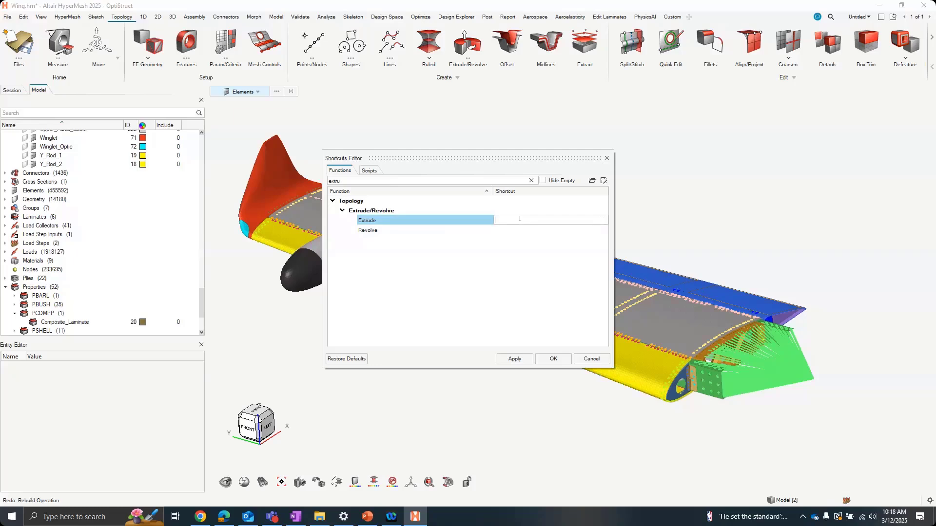
{"action": "key", "text": "ctrl+shift+e"}
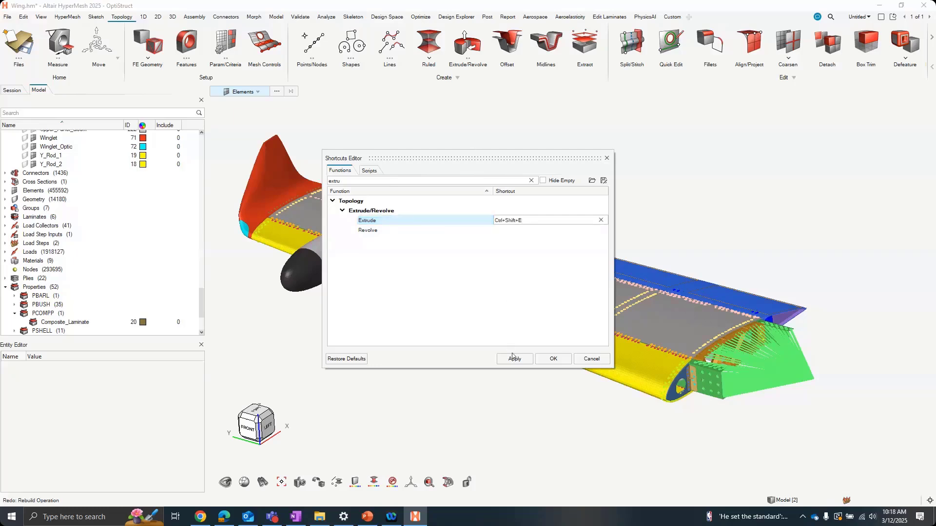
{"action": "left_click", "coordinate": [514, 359]}
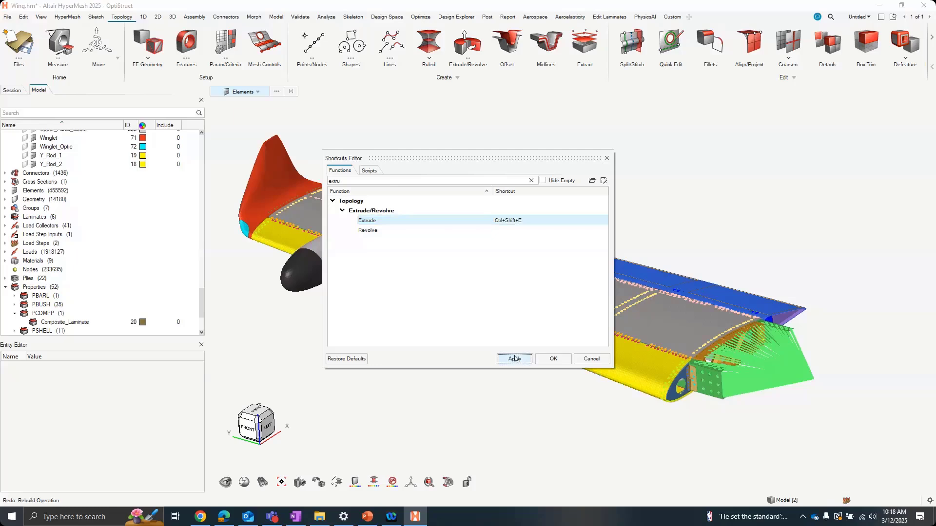
{"action": "left_click", "coordinate": [528, 296]}
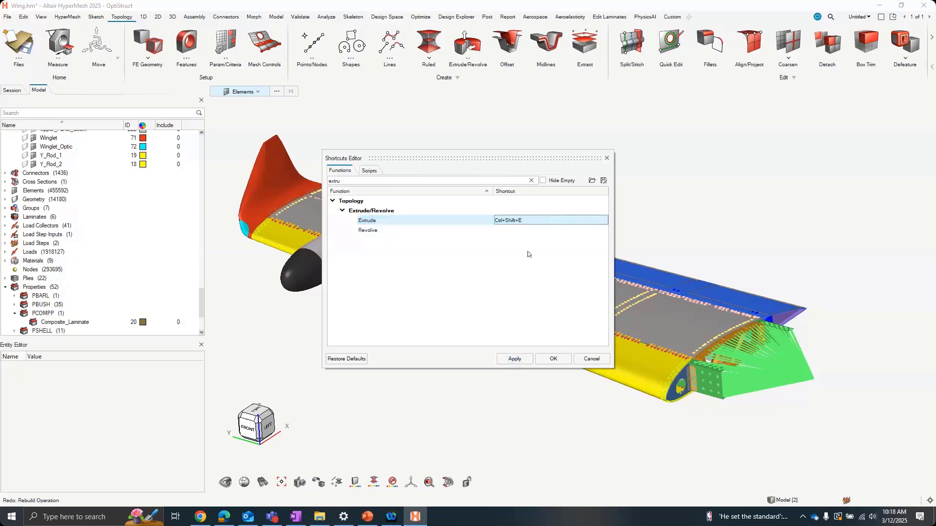
{"action": "left_click", "coordinate": [519, 222]}
{"action": "left_click", "coordinate": [514, 359]}
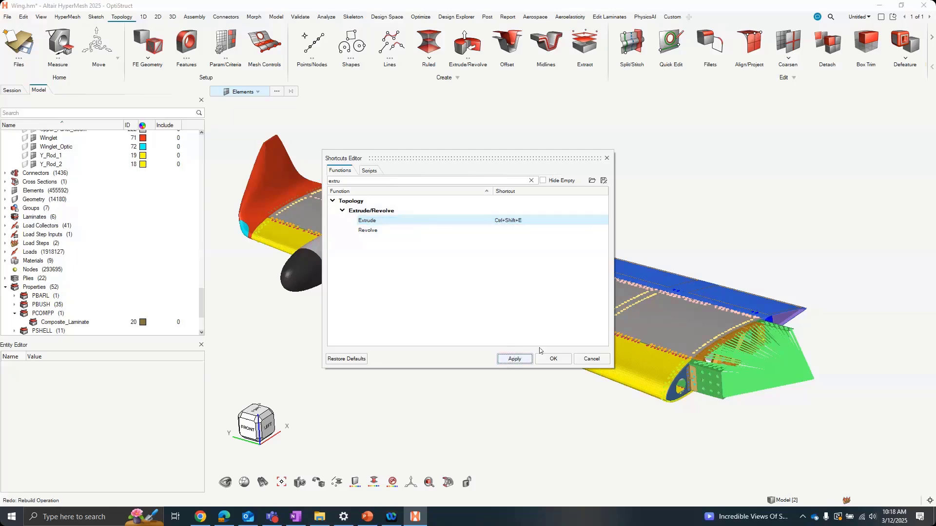
{"action": "left_click", "coordinate": [554, 359]}
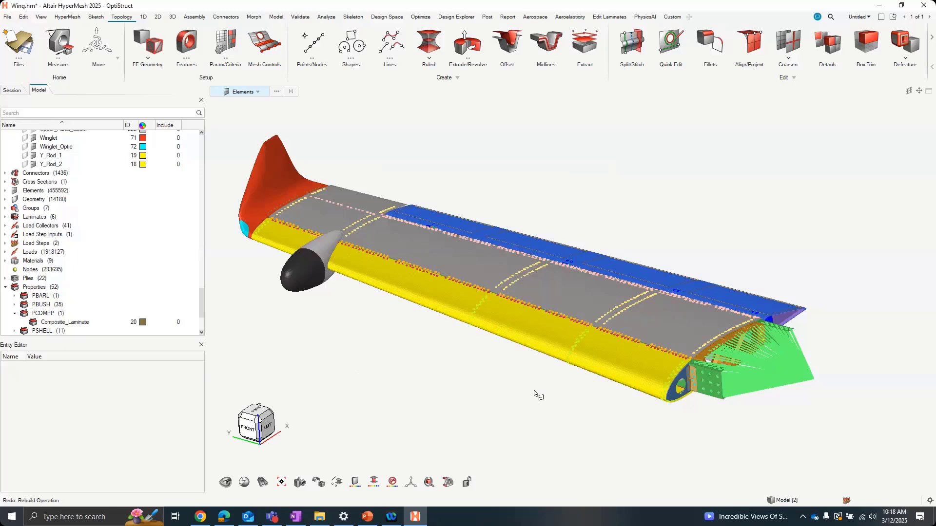
Set the entity selector to solids, show all solids in the wing model and isolate them
{"action": "key", "text": "Escape"}
{"action": "middle_click_drag", "start_coordinate": [766, 455], "coordinate": [642, 352]}
{"action": "right_click_drag", "start_coordinate": [685, 404], "coordinate": [668, 393]}
{"action": "middle_click_drag", "start_coordinate": [555, 332], "coordinate": [521, 352]}
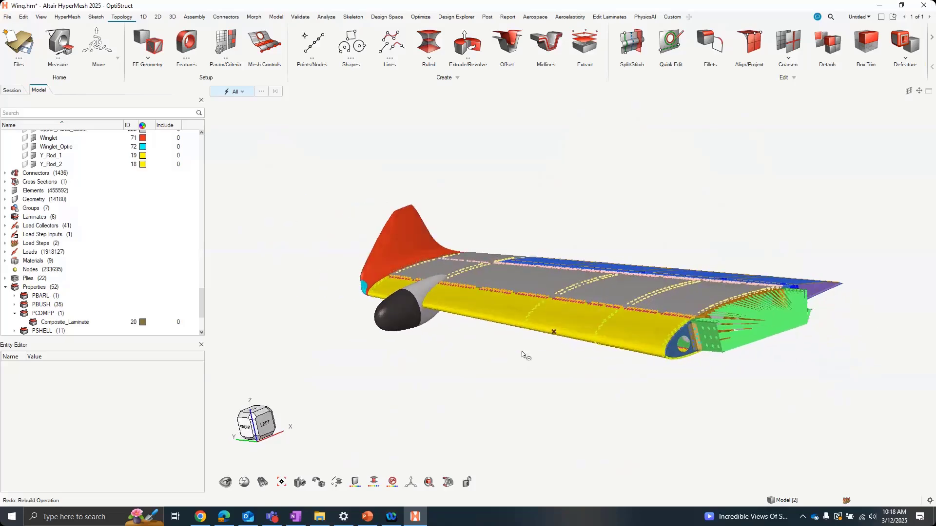
{"action": "left_click", "coordinate": [235, 105]}
{"action": "key", "text": "s"}
{"action": "key", "text": "a"}
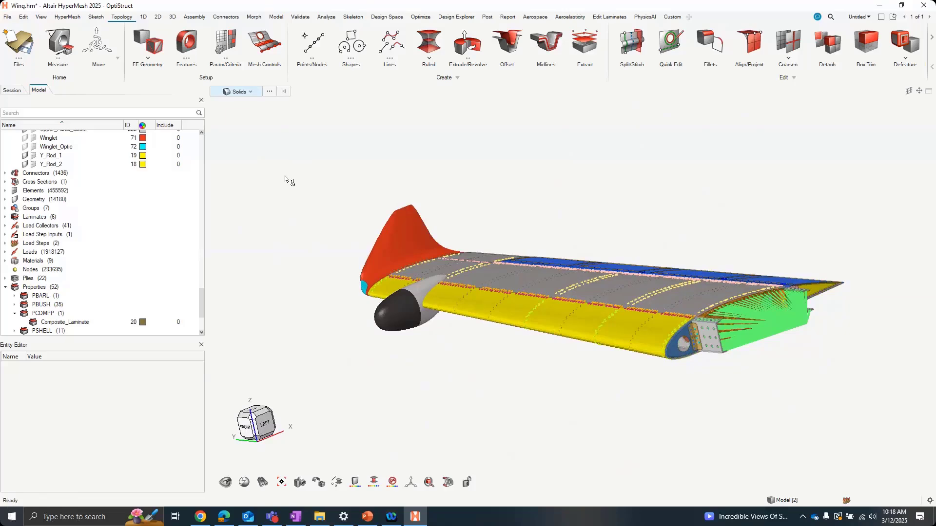
{"action": "key", "text": "i"}
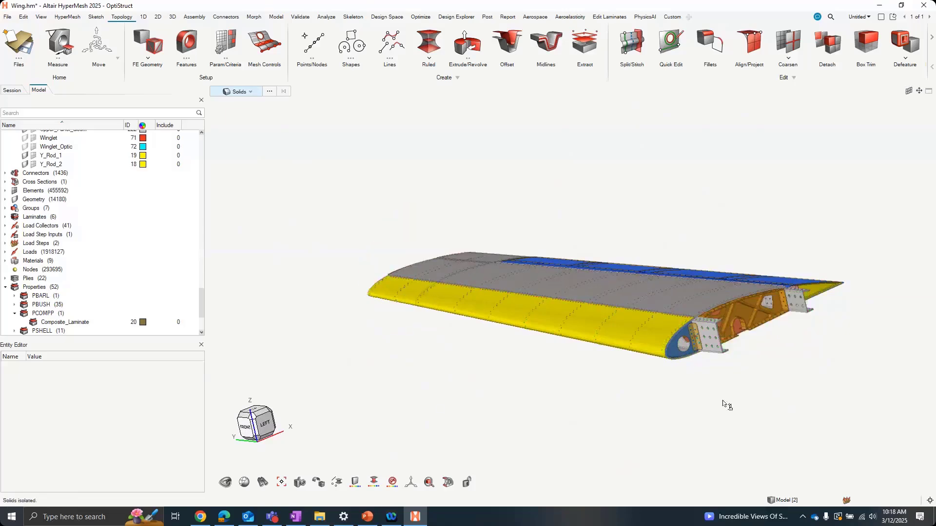
Isolate the blue Double_Rod_1 link solid on the underside of the wing and clear the selection
{"action": "mouse_move", "coordinate": [723, 402]}
{"action": "middle_mouse_down"}
{"action": "mouse_move", "coordinate": [657, 394]}
{"action": "mouse_move", "coordinate": [656, 345]}
{"action": "mouse_move", "coordinate": [559, 367]}
{"action": "mouse_move", "coordinate": [542, 292]}
{"action": "mouse_move", "coordinate": [622, 272]}
{"action": "mouse_move", "coordinate": [622, 292]}
{"action": "middle_mouse_up"}
{"action": "scroll", "coordinate": [542, 293], "scroll_direction": "up", "scroll_amount": 12}
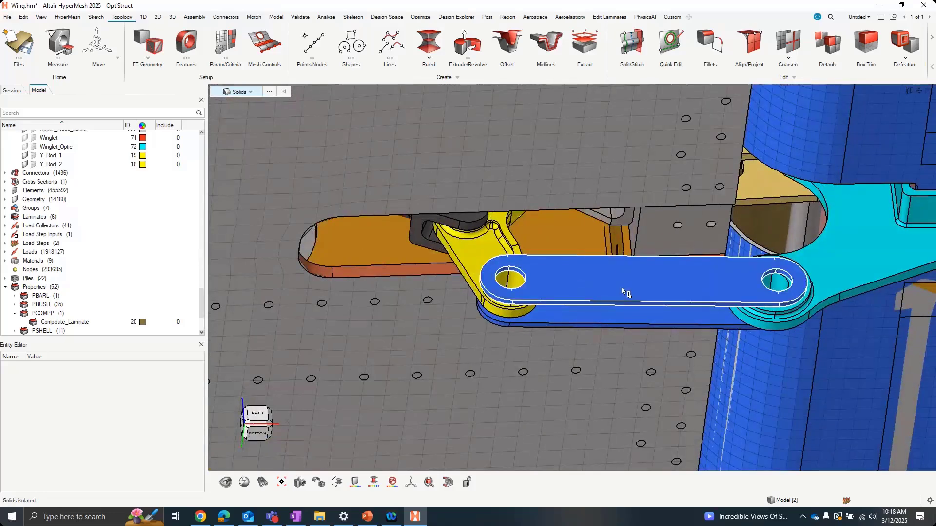
{"action": "left_click", "coordinate": [622, 289]}
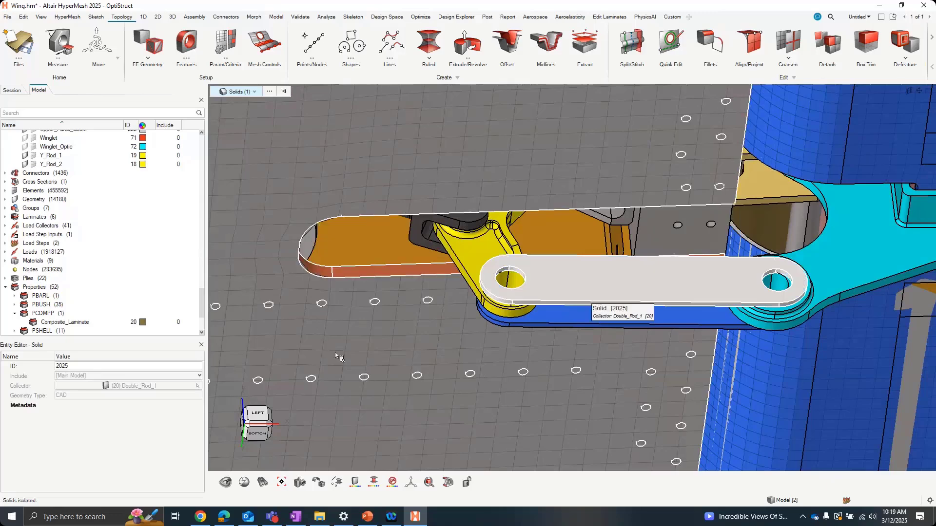
{"action": "key", "text": "i"}
{"action": "left_click", "coordinate": [365, 237]}
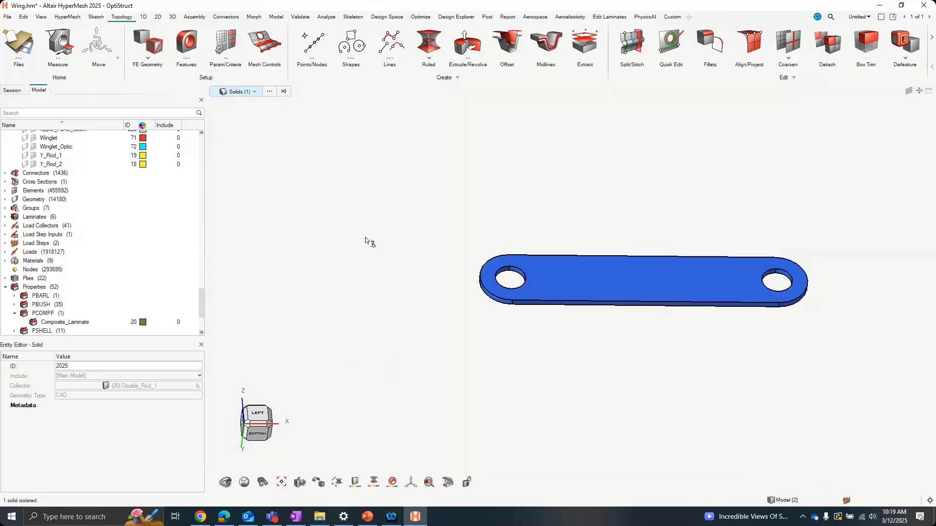
Create a freeform 2D mesh on the isolated rod's large flat face, keeping the current meshing options
{"action": "right_click_drag", "start_coordinate": [620, 342], "coordinate": [560, 341]}
{"action": "scroll", "coordinate": [560, 312], "scroll_direction": "up", "scroll_amount": 3}
{"action": "right_click_drag", "start_coordinate": [703, 358], "coordinate": [665, 359]}
{"action": "middle_click_drag", "start_coordinate": [575, 370], "coordinate": [554, 359]}
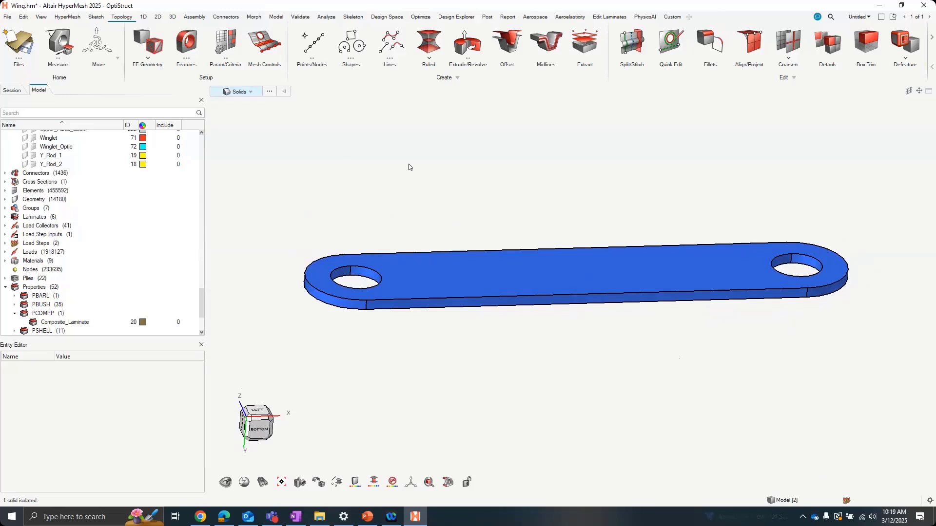
{"action": "key", "text": "F12"}
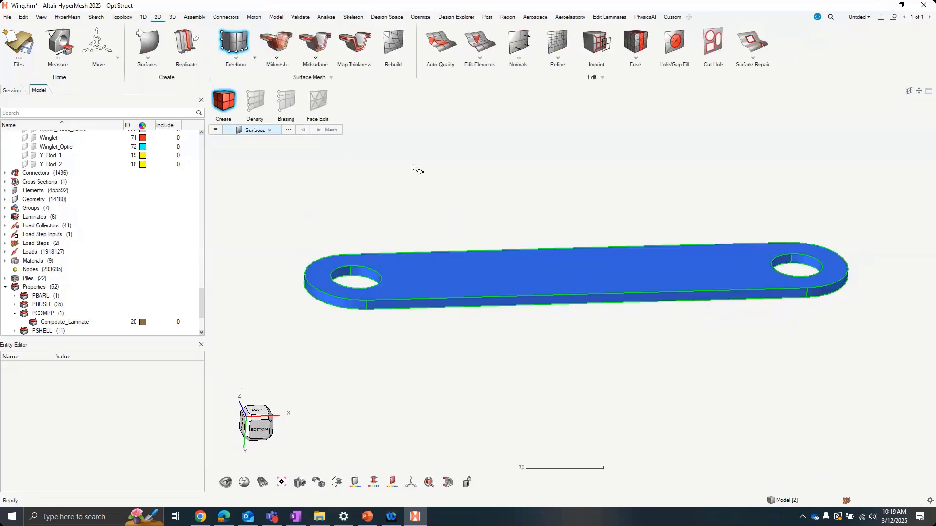
{"action": "left_click", "coordinate": [216, 131]}
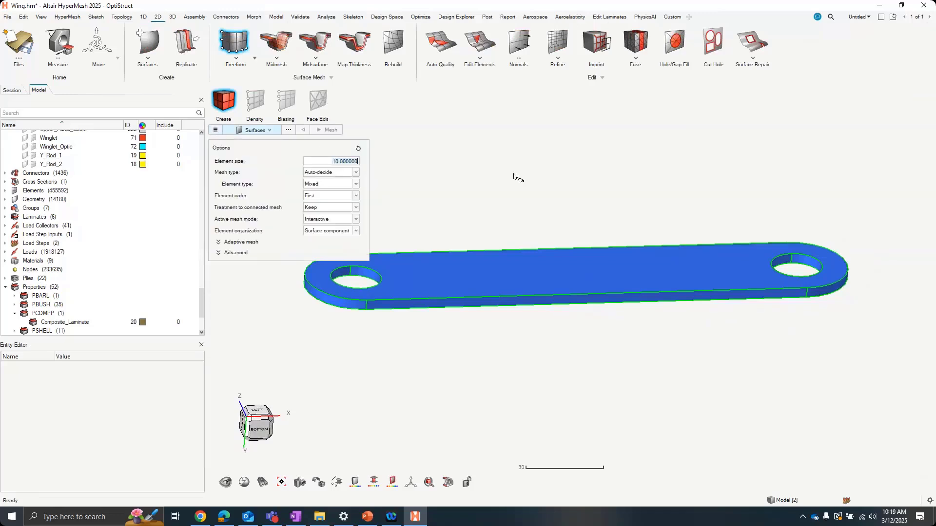
{"action": "left_click", "coordinate": [457, 168]}
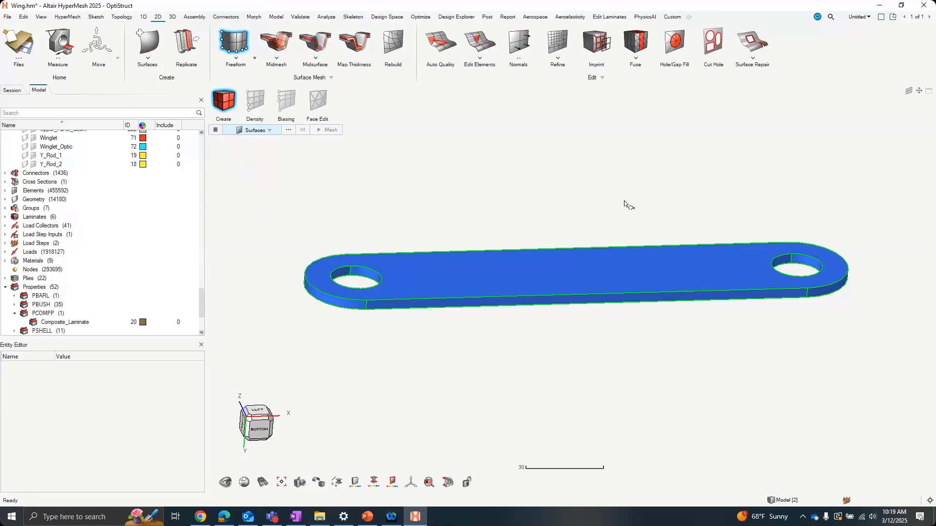
{"action": "left_click", "coordinate": [474, 271]}
{"action": "key", "text": "Return"}
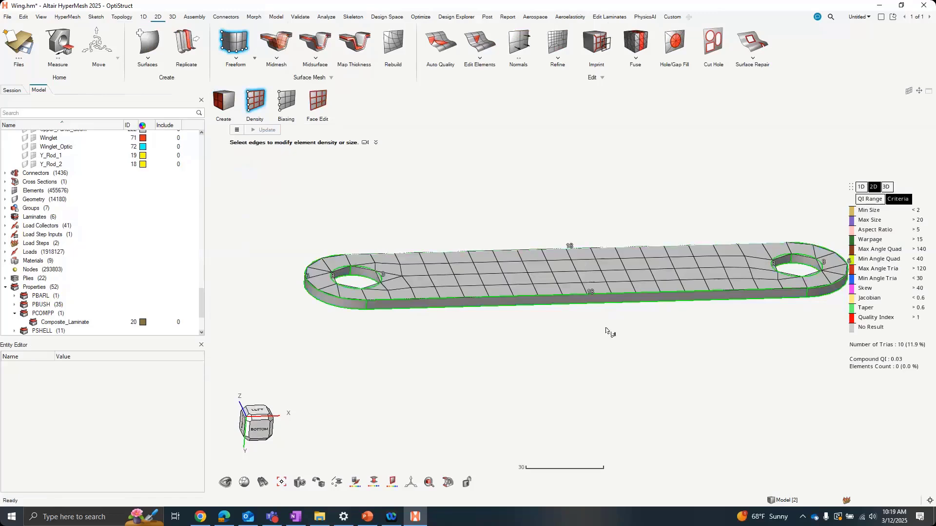
{"action": "right_click_drag", "start_coordinate": [701, 363], "coordinate": [661, 360], "text": "ctrl"}
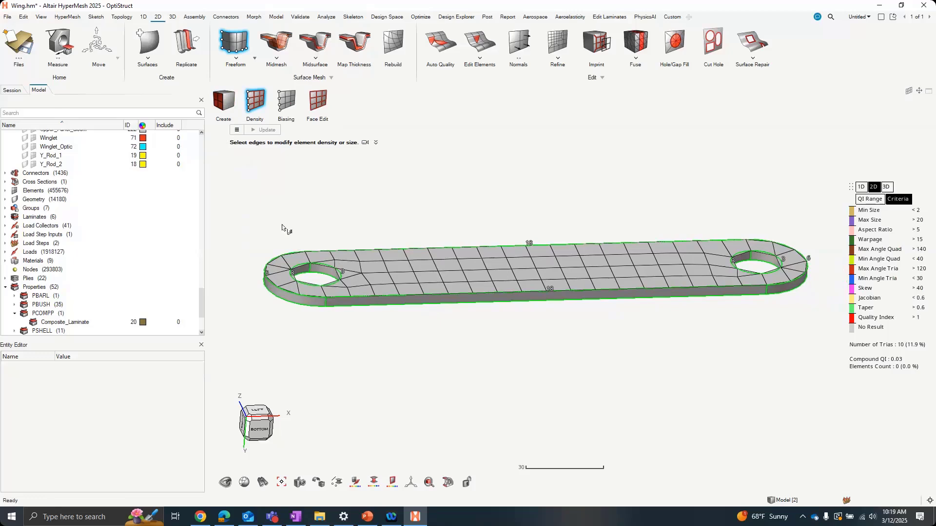
{"action": "scroll", "coordinate": [283, 188], "scroll_direction": "down", "scroll_amount": 2}
{"action": "left_click_drag", "start_coordinate": [237, 162], "coordinate": [753, 376]}
{"action": "left_click", "coordinate": [493, 344]}
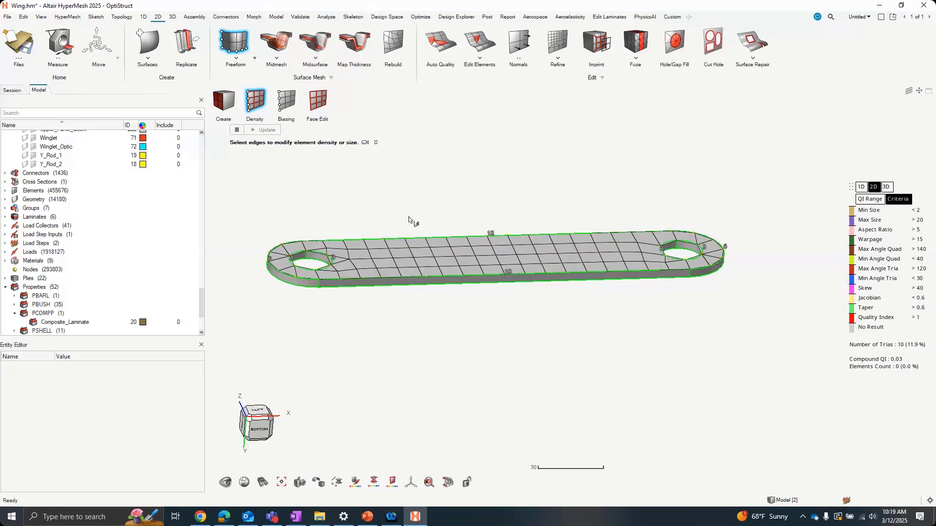
{"action": "right_click_drag", "start_coordinate": [442, 219], "coordinate": [476, 242]}
{"action": "scroll", "coordinate": [476, 241], "scroll_direction": "up", "scroll_amount": 2}
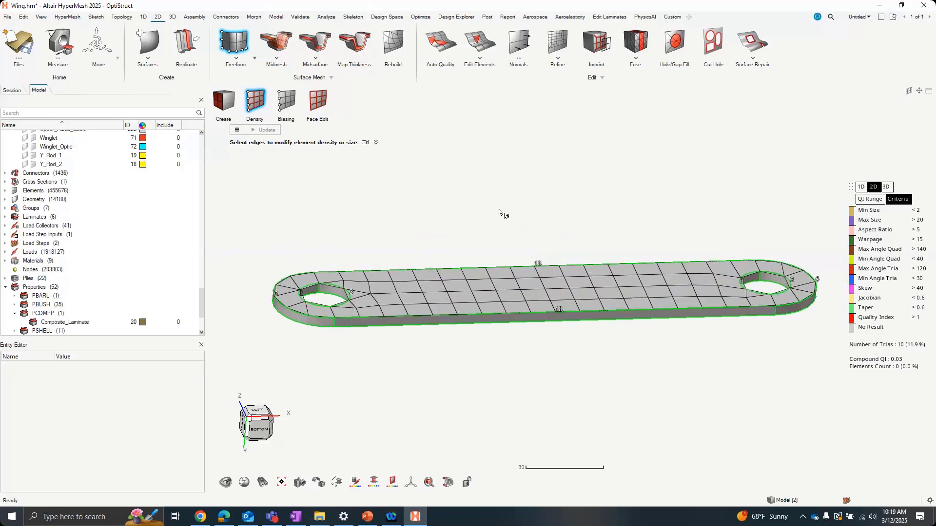
Leave the meshing tool, start Extrude with the Mesh option enabled, and choose all displayed elements as the entities to extrude
{"action": "key", "text": "Escape"}
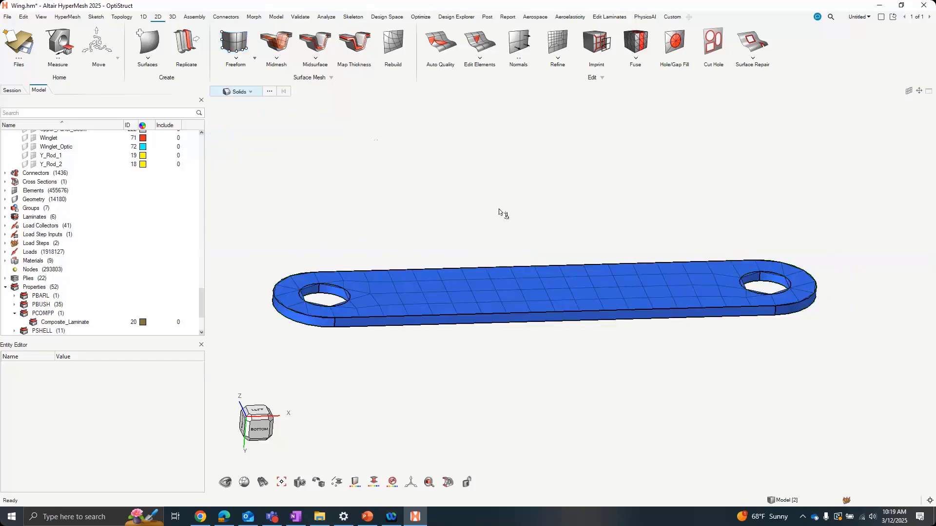
{"action": "key", "text": "e"}
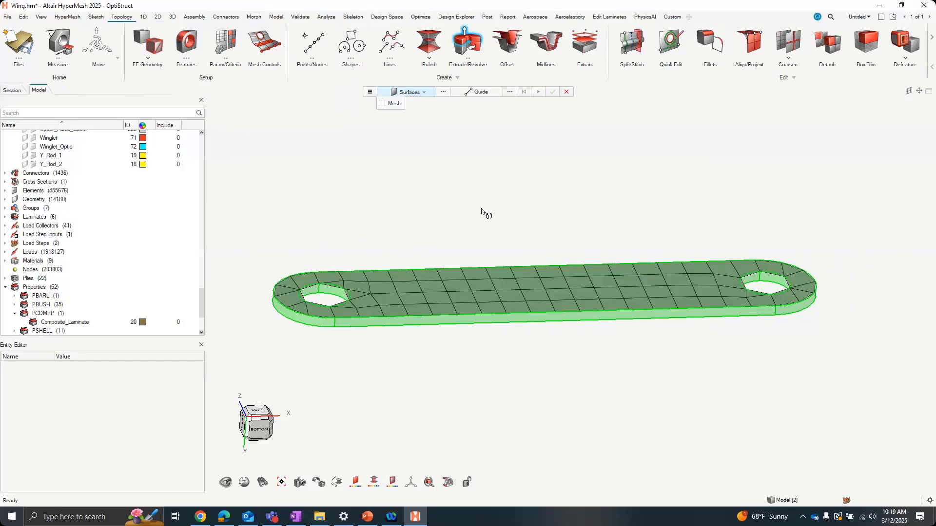
{"action": "left_click", "coordinate": [390, 106]}
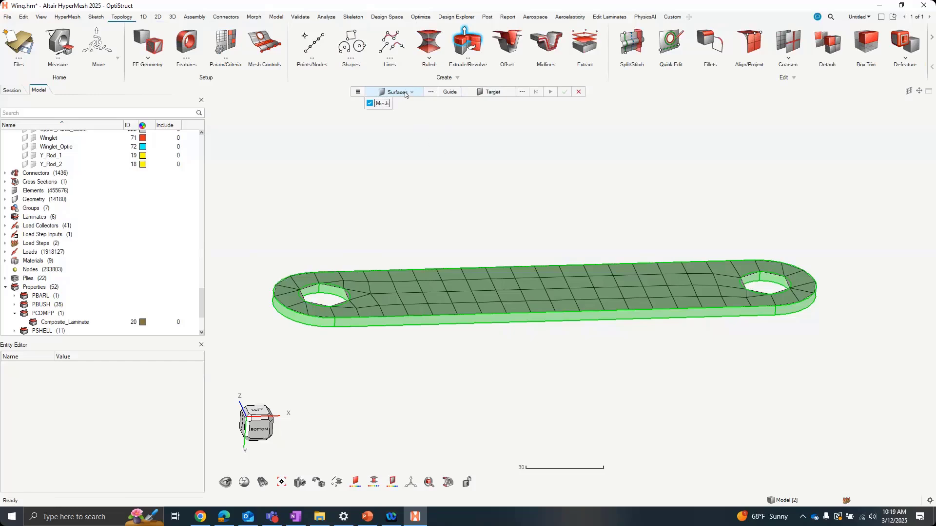
{"action": "left_click", "coordinate": [405, 93]}
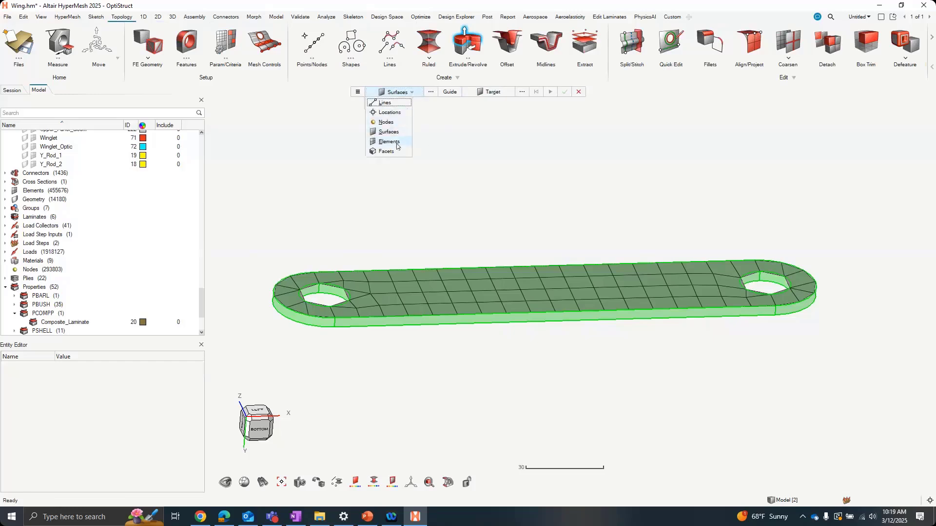
{"action": "left_click", "coordinate": [399, 142]}
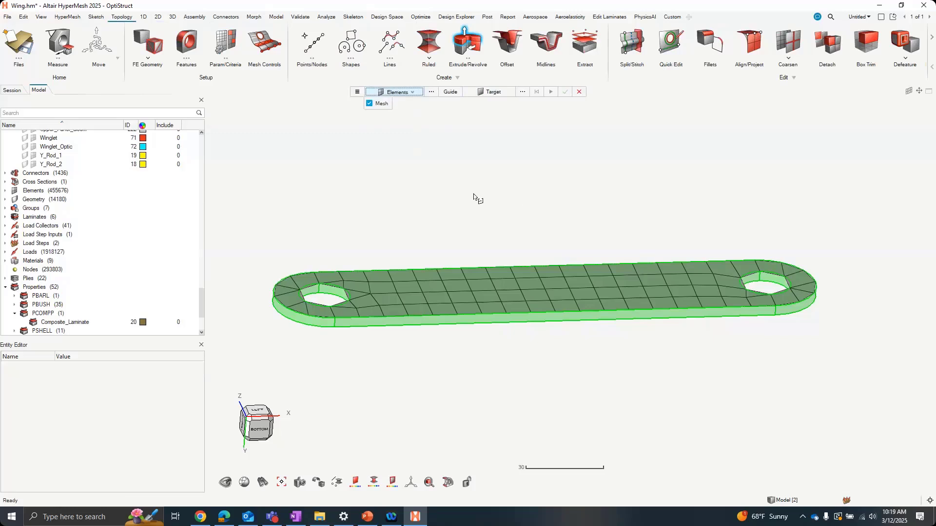
{"action": "key", "text": "ctrl+a"}
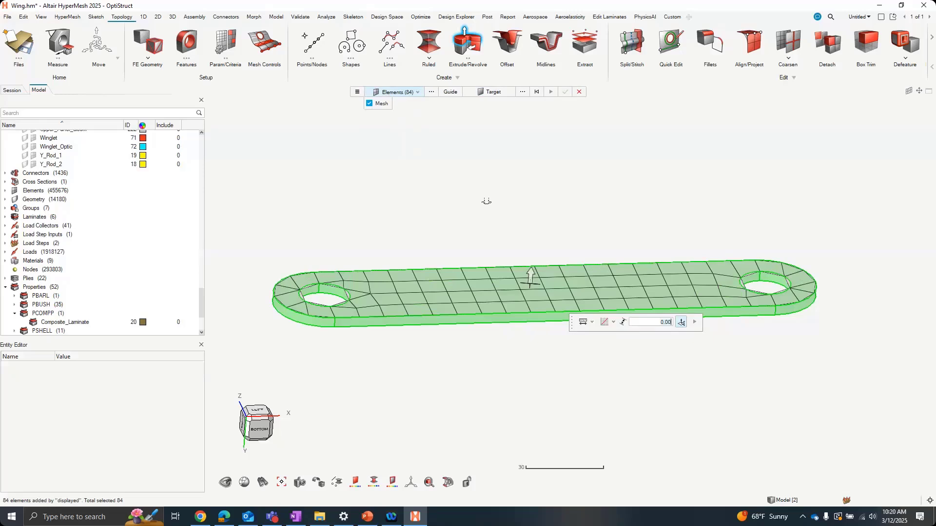
{"action": "middle_click", "coordinate": [481, 194]}
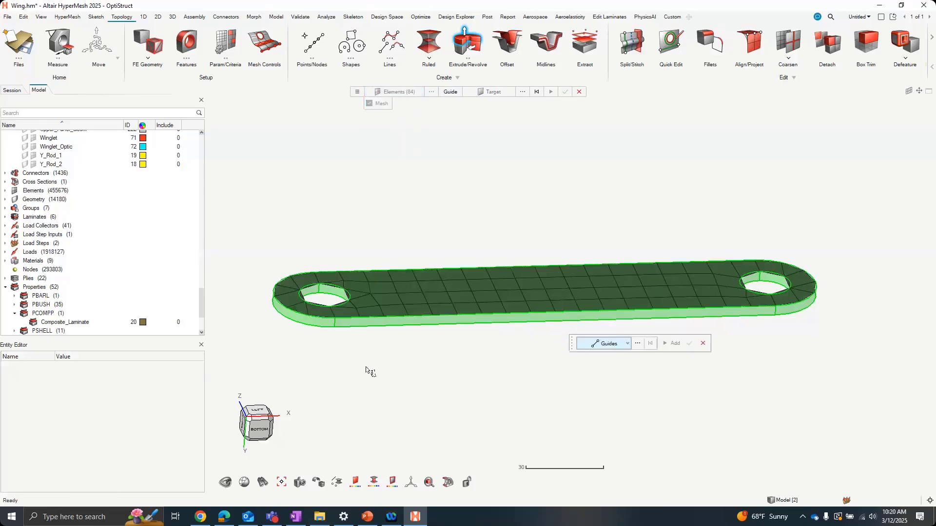
Extrude the selected elements through the rod's thickness, using the short vertical edge near its rounded end as the guide
{"action": "scroll", "coordinate": [335, 351], "scroll_direction": "up", "scroll_amount": 5}
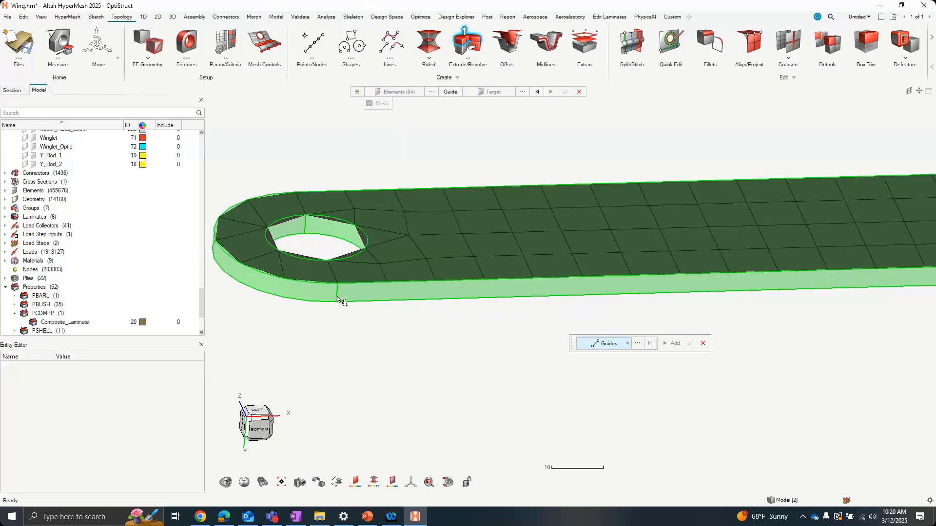
{"action": "scroll", "coordinate": [335, 296], "scroll_direction": "up", "scroll_amount": 2}
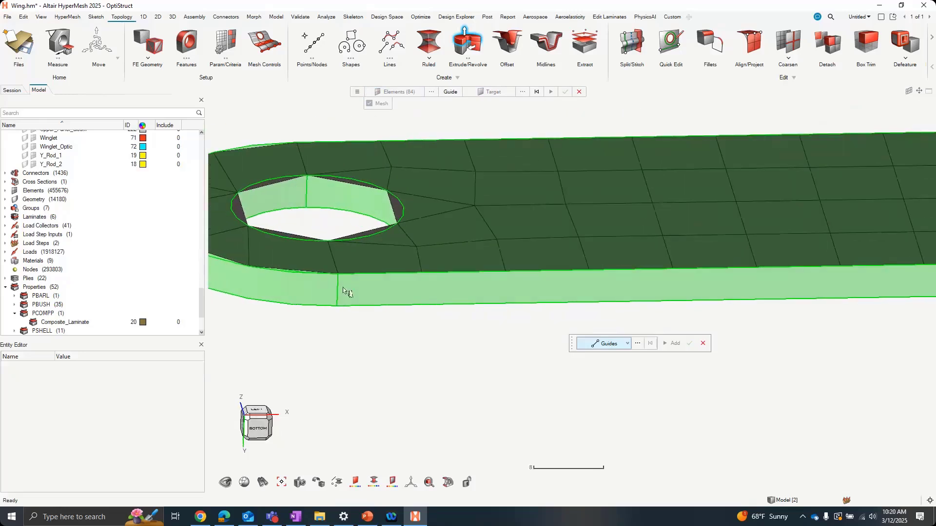
{"action": "left_click", "coordinate": [338, 292]}
{"action": "scroll", "coordinate": [443, 389], "scroll_direction": "down", "scroll_amount": 5}
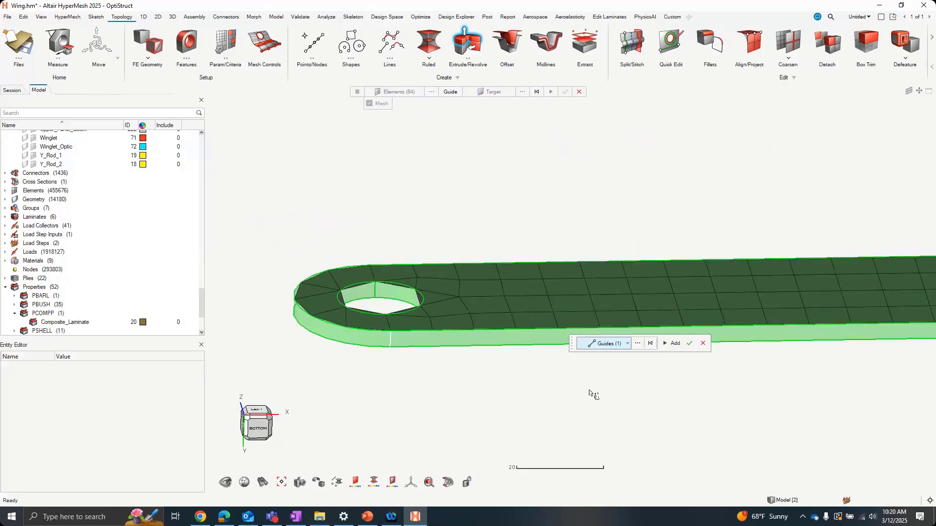
{"action": "right_click_drag", "start_coordinate": [511, 376], "coordinate": [470, 361]}
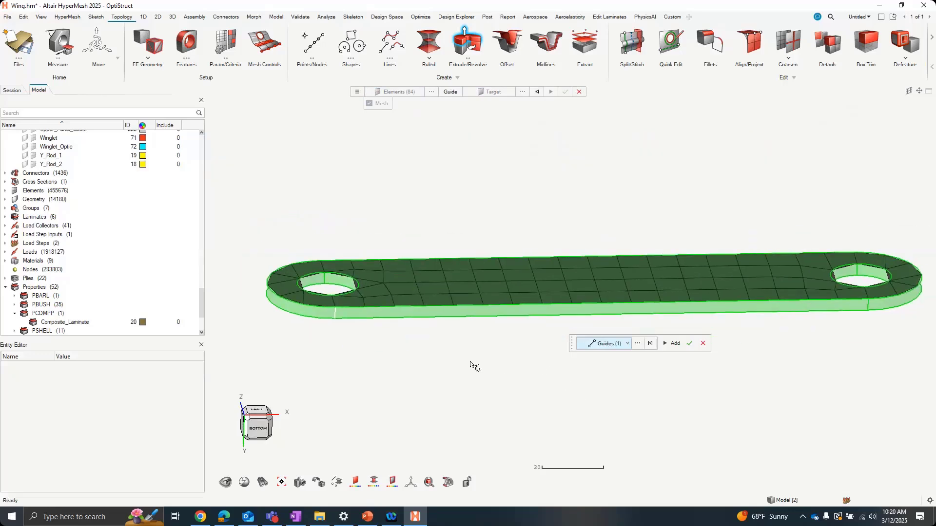
{"action": "middle_click", "coordinate": [509, 363]}
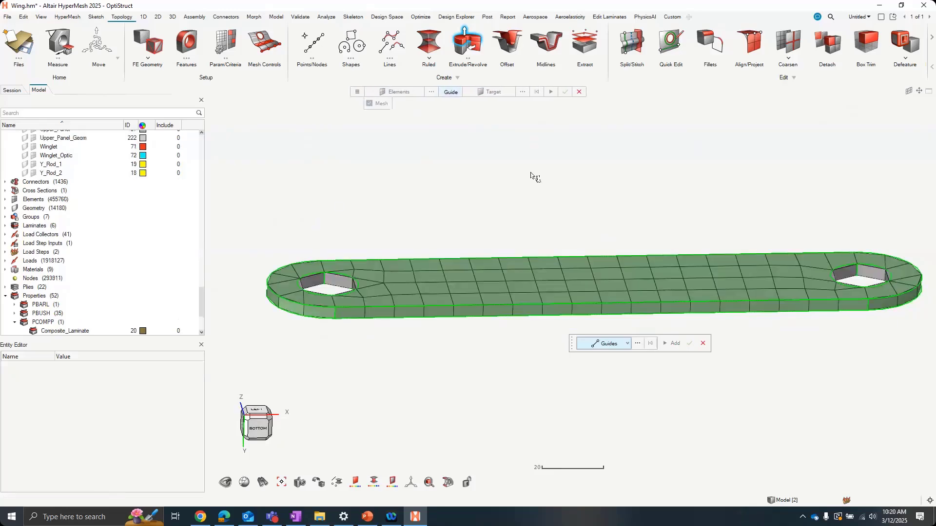
Inspect the extruded rod mesh from an oblique angle and leave the Extrude tool
{"action": "right_click_drag", "start_coordinate": [692, 408], "coordinate": [666, 402]}
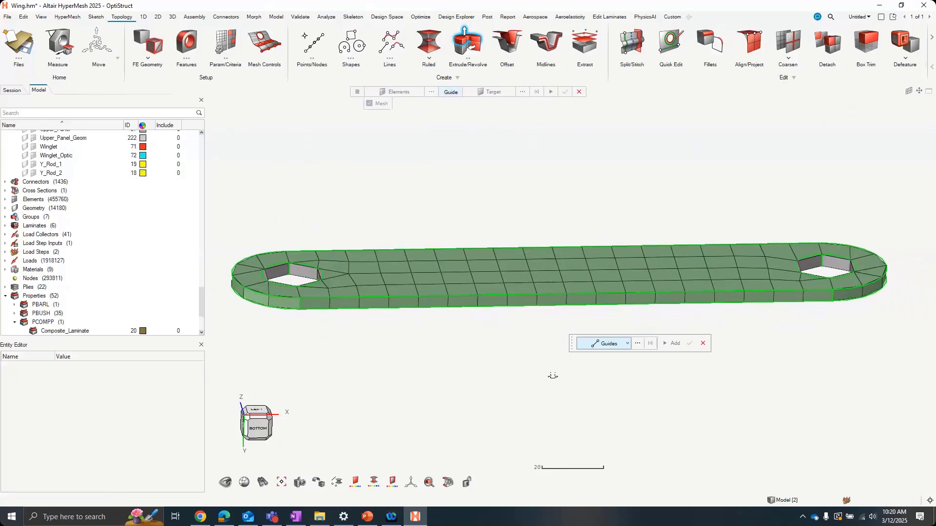
{"action": "middle_click_drag", "start_coordinate": [553, 375], "coordinate": [583, 366]}
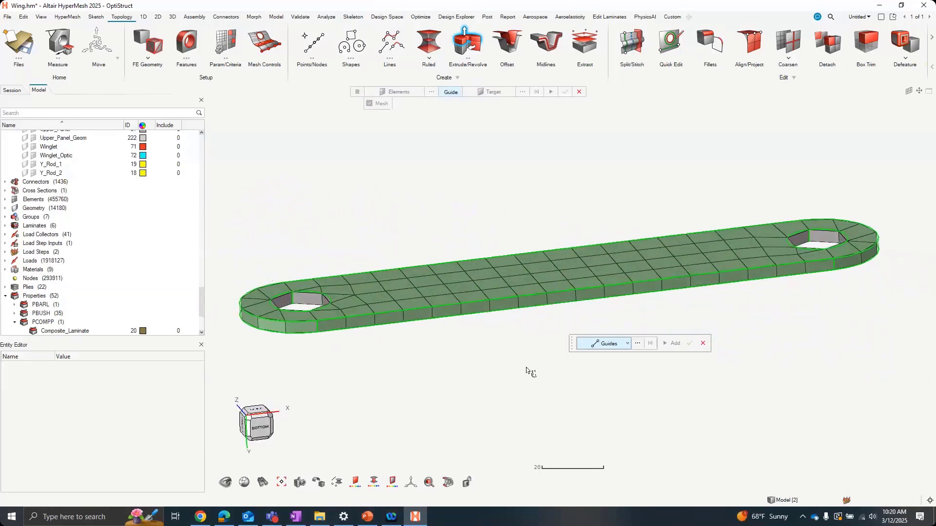
{"action": "middle_click_drag", "start_coordinate": [526, 367], "coordinate": [417, 194]}
{"action": "key", "text": "Escape"}
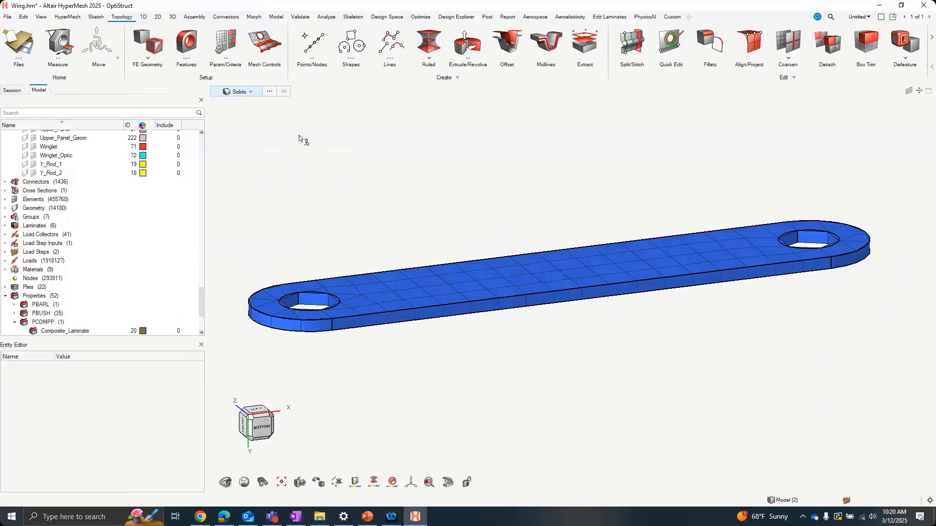
Isolate the rod's displayed CHEXA and CPENTA elements, selecting them by configuration, and clear the selection
{"action": "key", "text": "e"}
{"action": "key", "text": "space"}
{"action": "left_click", "coordinate": [260, 119]}
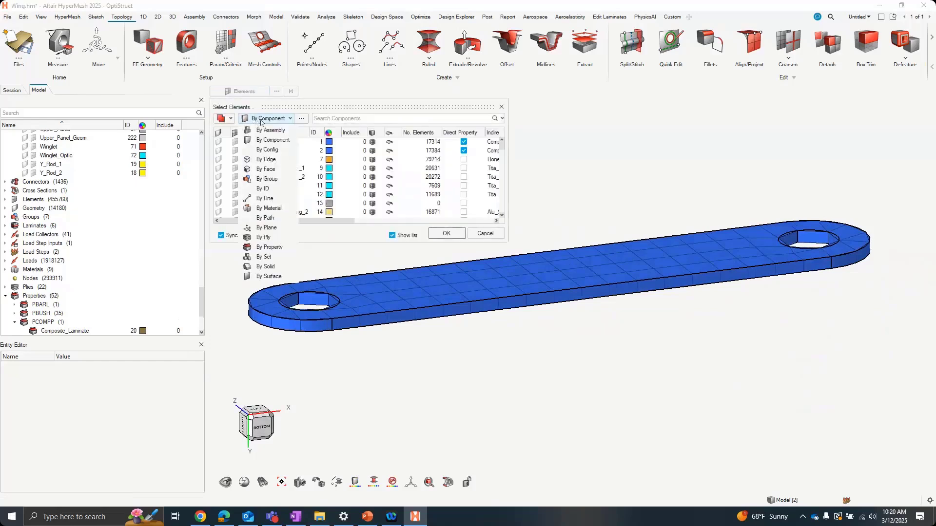
{"action": "left_click", "coordinate": [270, 150]}
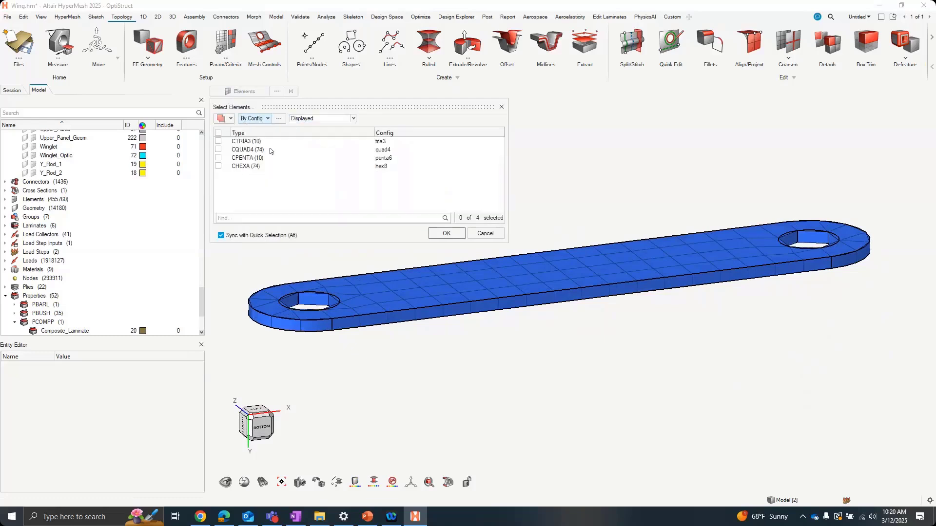
{"action": "left_click", "coordinate": [217, 166]}
{"action": "left_click", "coordinate": [218, 157]}
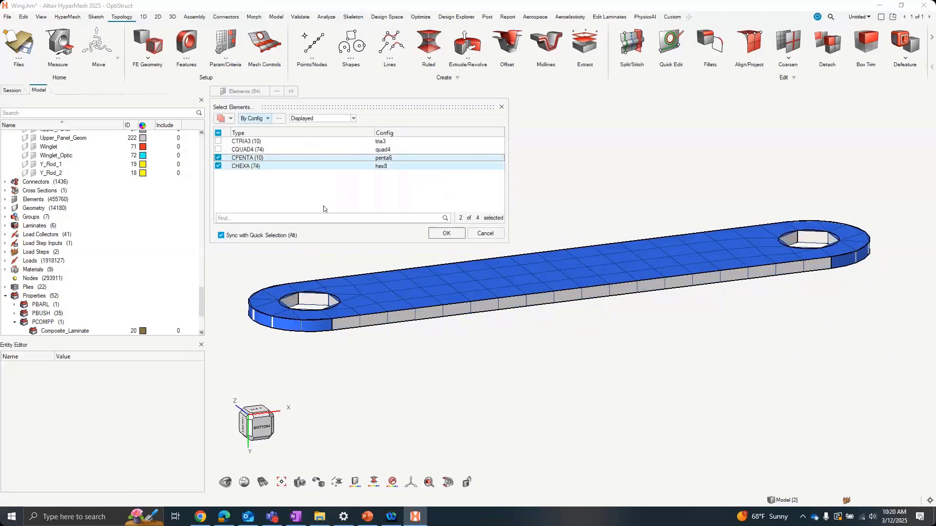
{"action": "left_click", "coordinate": [441, 236]}
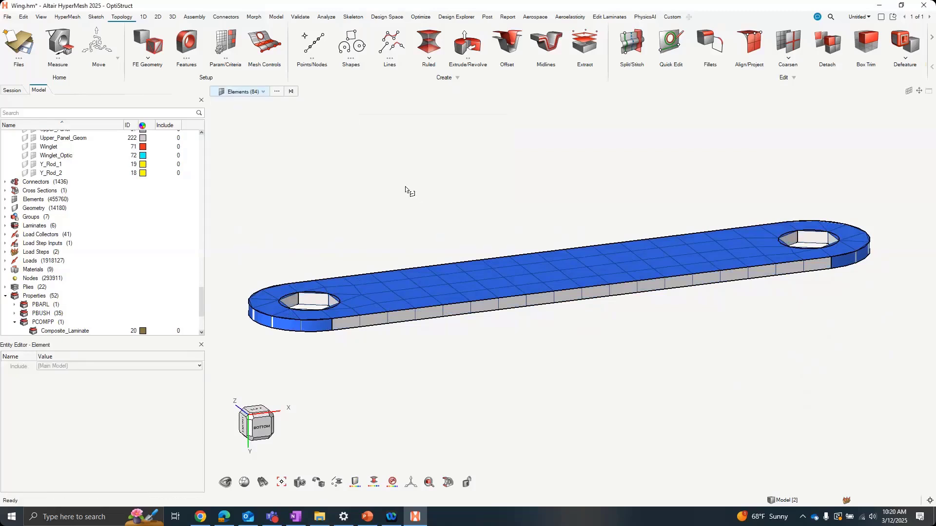
{"action": "key", "text": "i"}
{"action": "right_click_drag", "start_coordinate": [536, 374], "coordinate": [486, 284]}
{"action": "right_click_drag", "start_coordinate": [473, 333], "coordinate": [556, 339]}
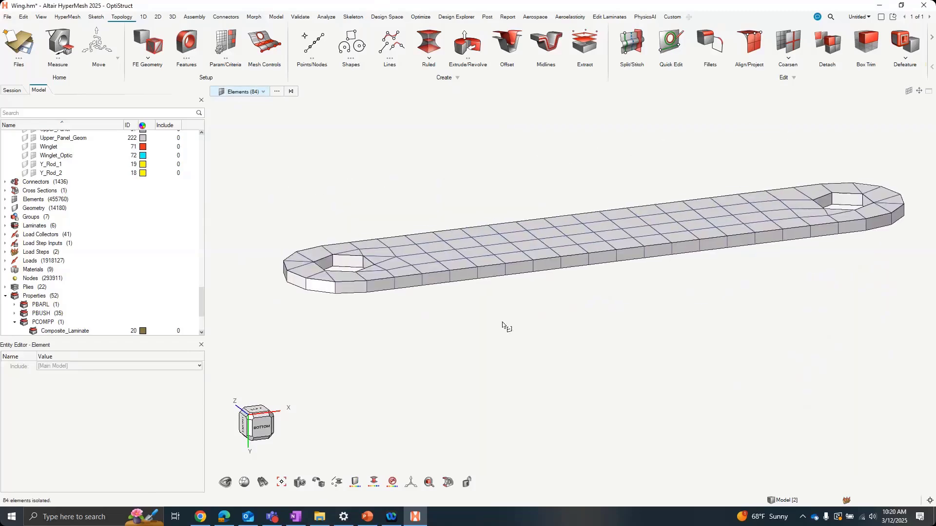
{"action": "left_click", "coordinate": [506, 327]}
{"action": "middle_click_drag", "start_coordinate": [614, 312], "coordinate": [548, 333]}
{"action": "scroll", "coordinate": [641, 369], "scroll_direction": "down", "scroll_amount": 3}
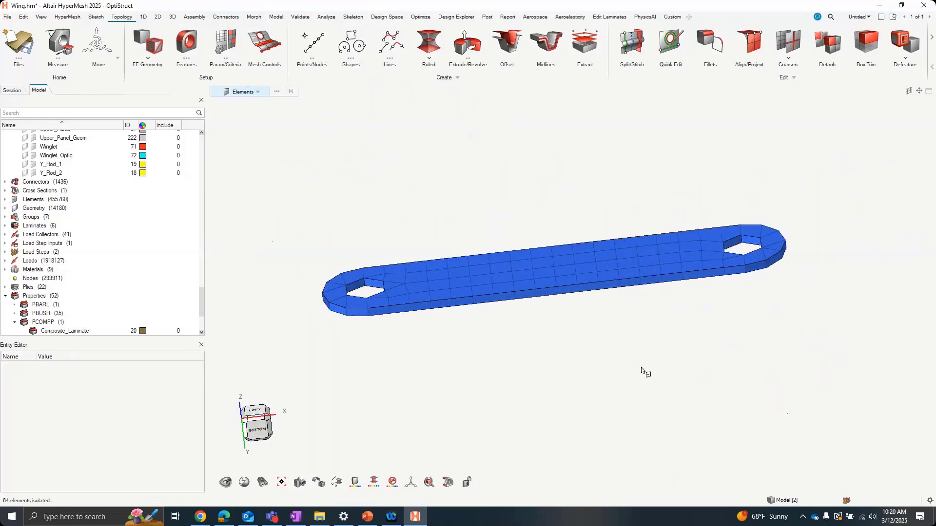
{"action": "right_click_drag", "start_coordinate": [514, 354], "coordinate": [488, 352]}
{"action": "scroll", "coordinate": [525, 362], "scroll_direction": "down", "scroll_amount": 4}
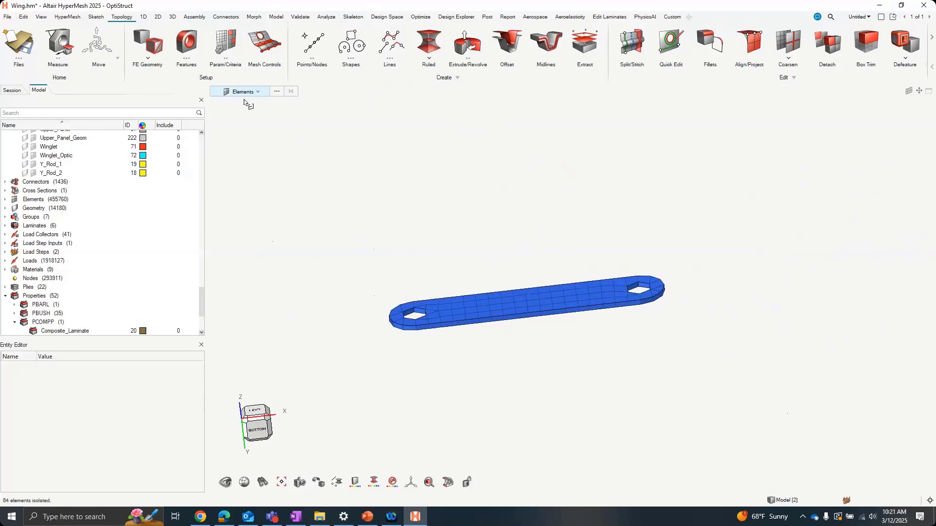
Reset the entity selector and show the entire wing model again
{"action": "key", "text": "Escape"}
{"action": "key", "text": "a"}
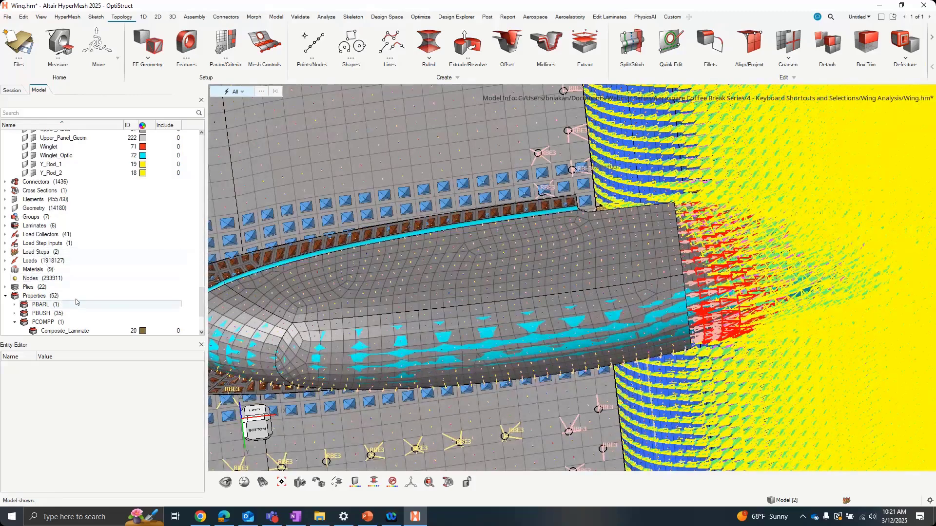
{"action": "left_click_drag", "start_coordinate": [203, 303], "coordinate": [213, 282]}
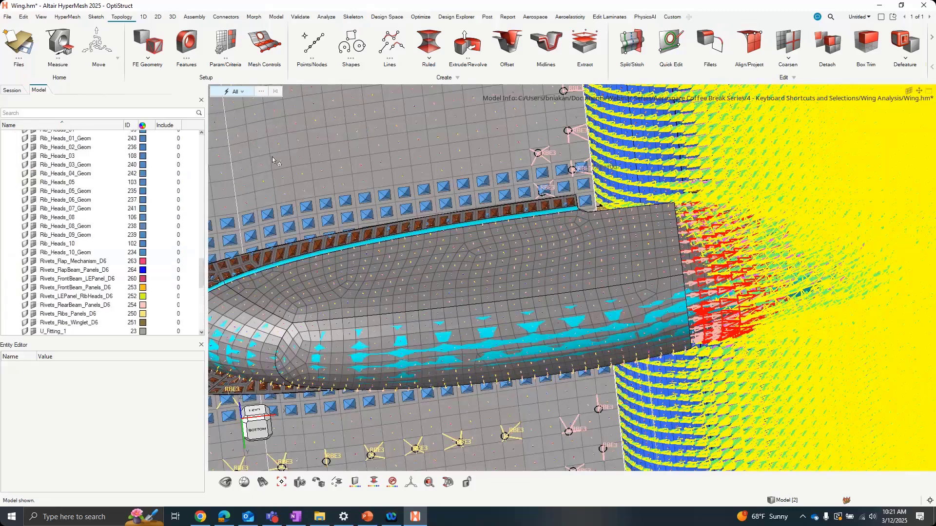